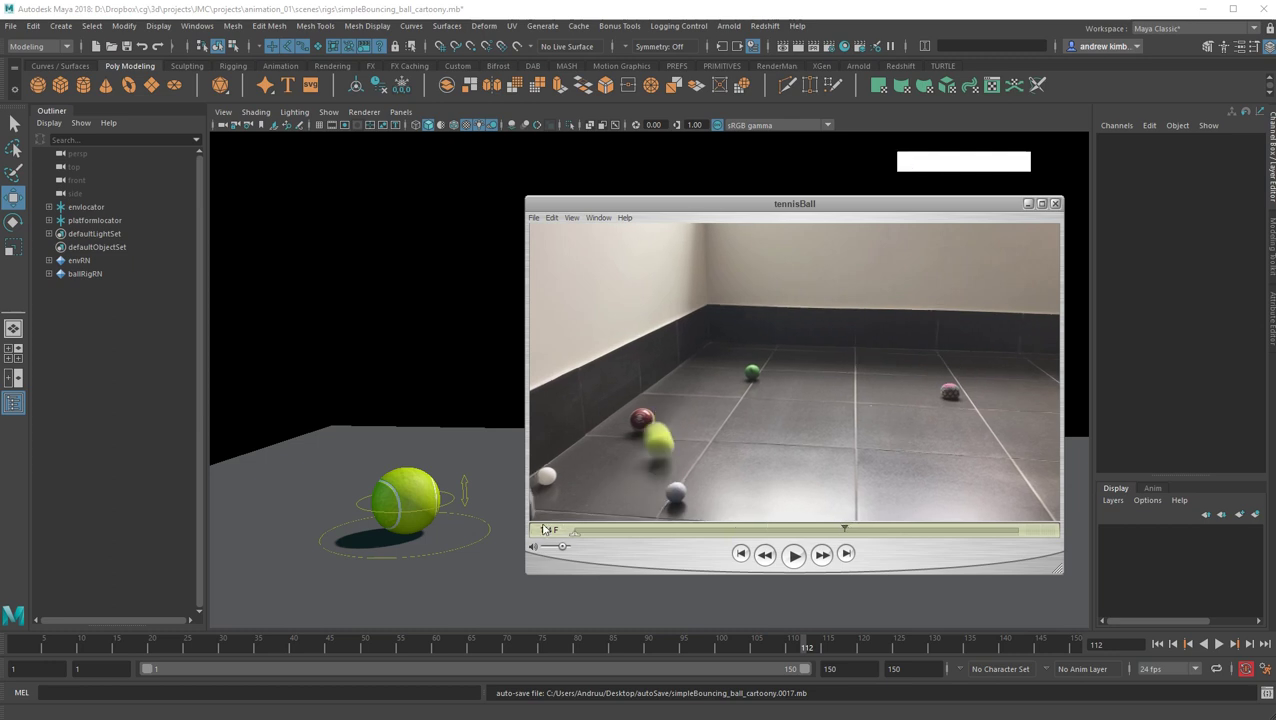
Move the tennisBall reference video out of the way and consult the frame list in timings.txt.
drag(856, 203, 1270, 718)
drag(1275, 255, 1275, 91)
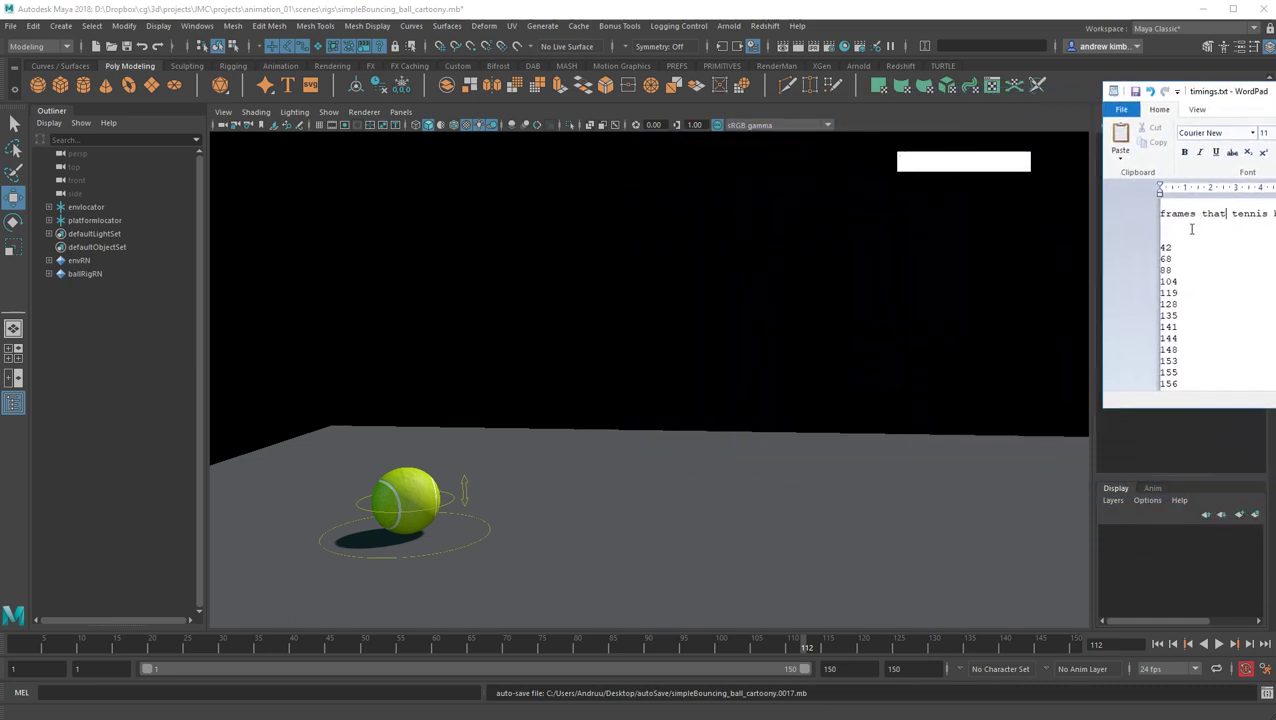
drag(1174, 248, 1146, 244)
drag(1252, 89, 1275, 98)
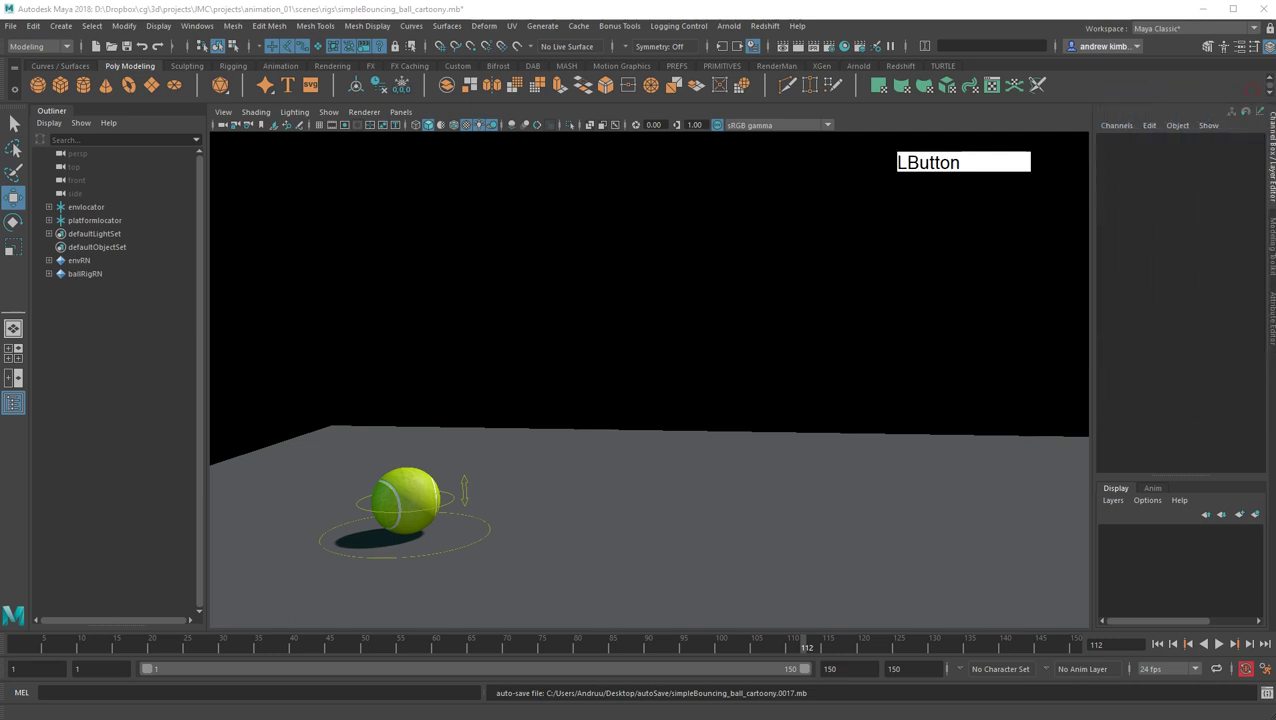
Select the ball's circle control and key only its Translate Y at 0 on frame 42.
click(452, 508)
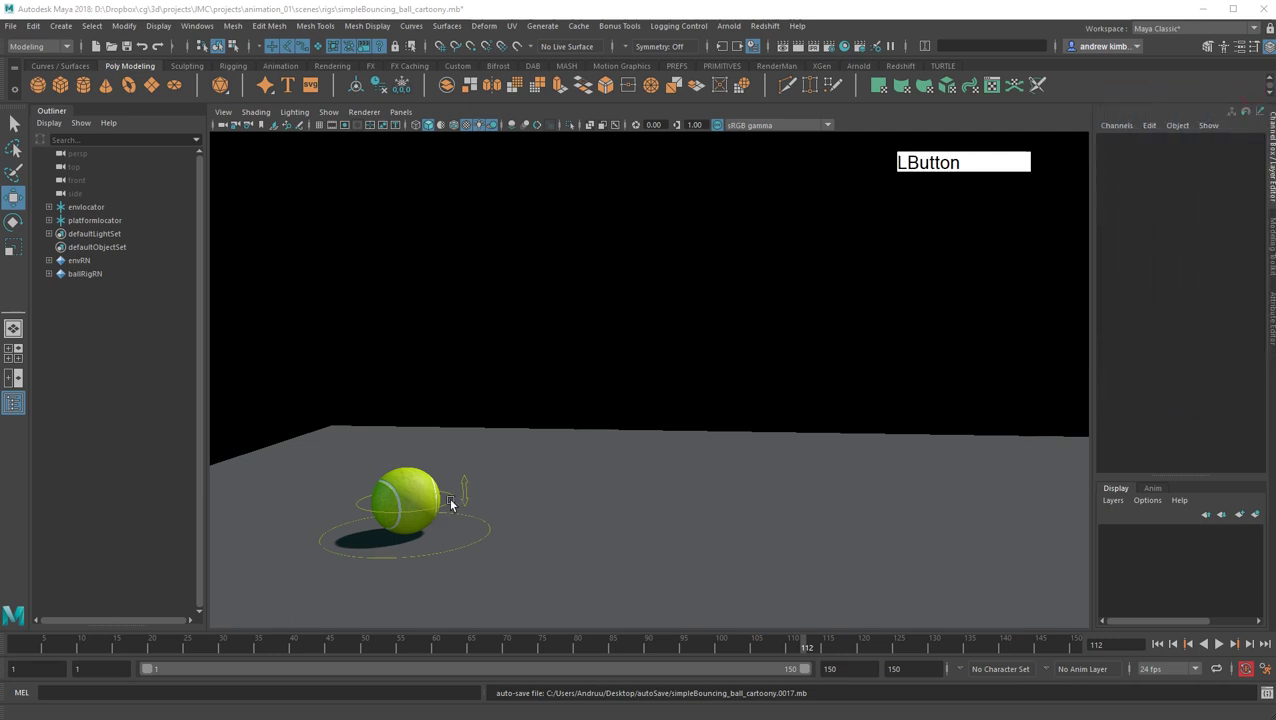
click(307, 648)
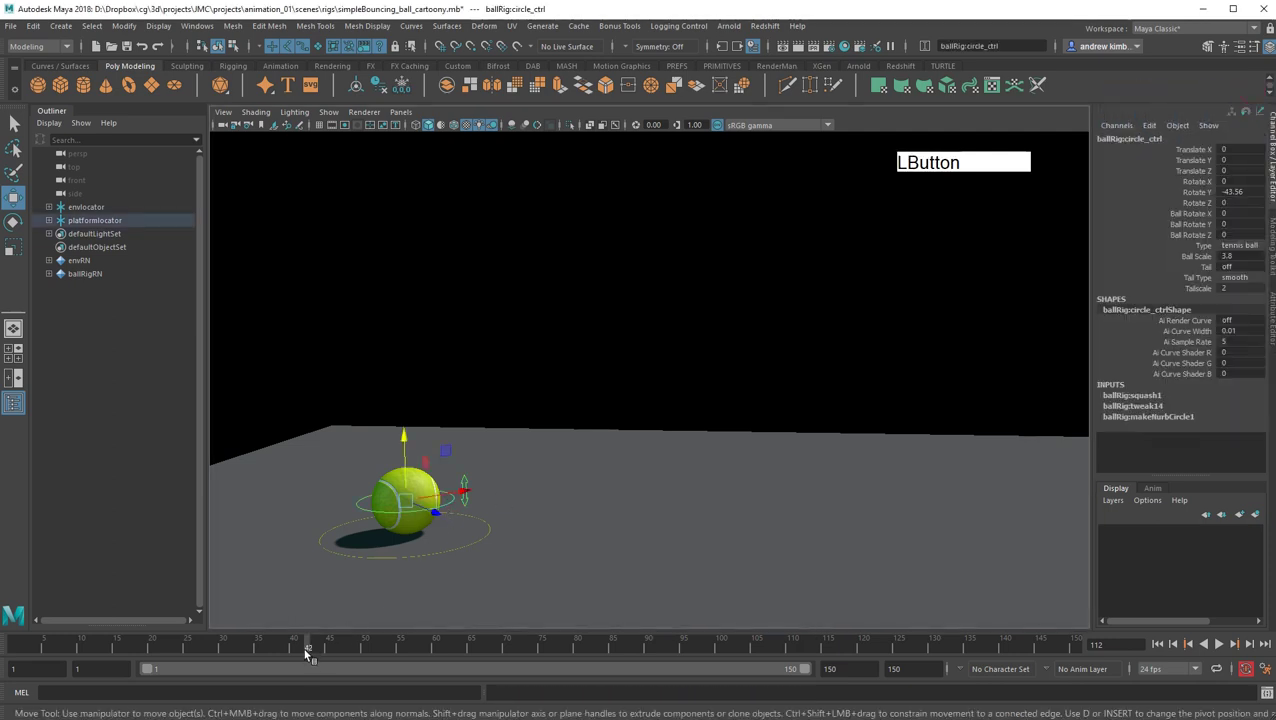
click(1203, 161)
right_click(1203, 161)
click(1221, 189)
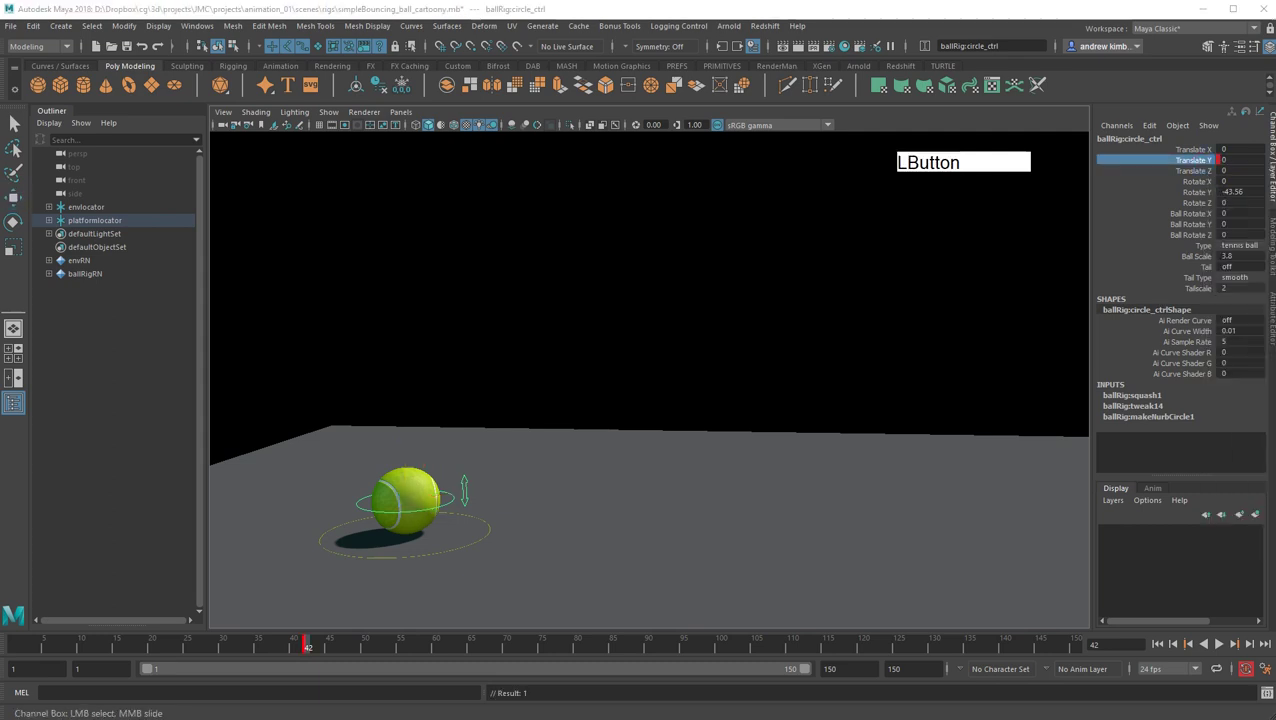
Key the ball control's Translate Y at 0 on frames 68 and 88, following the timings list.
double_click(1160, 208)
drag(1240, 42, 1275, 50)
drag(397, 647, 491, 652)
right_drag(1197, 163, 1217, 188)
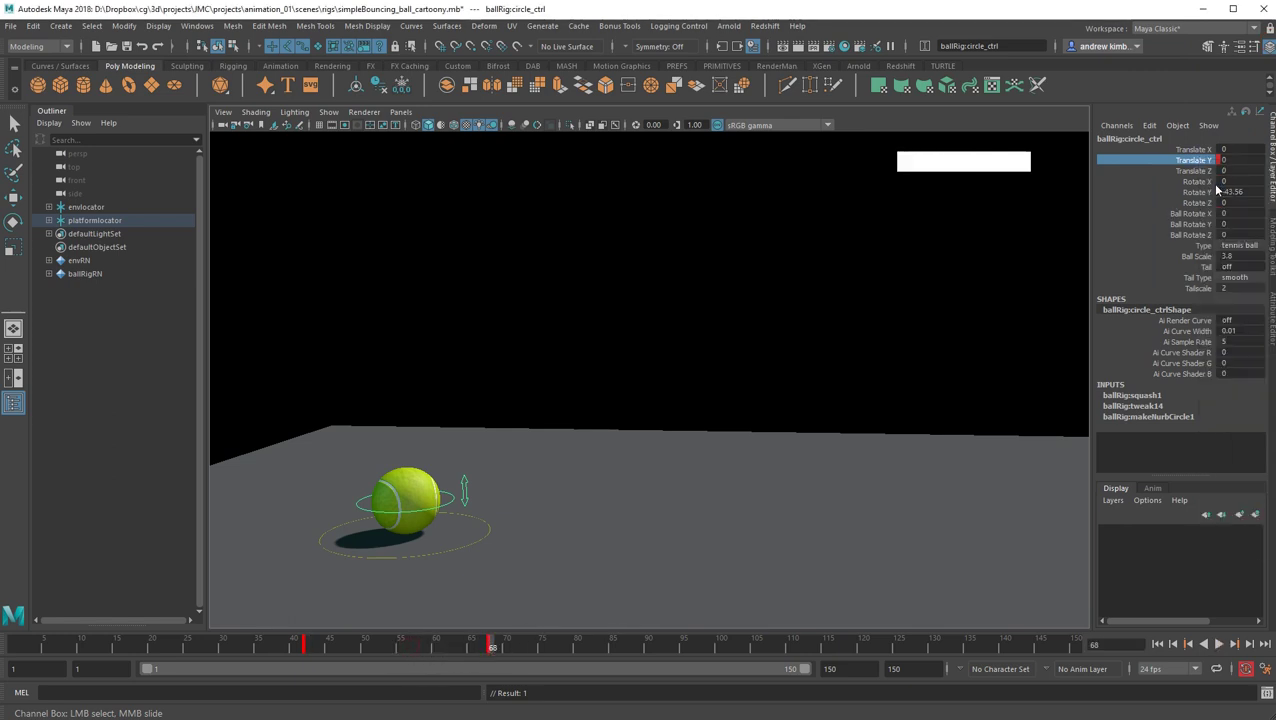
drag(1275, 50, 1275, 46)
double_click(1222, 221)
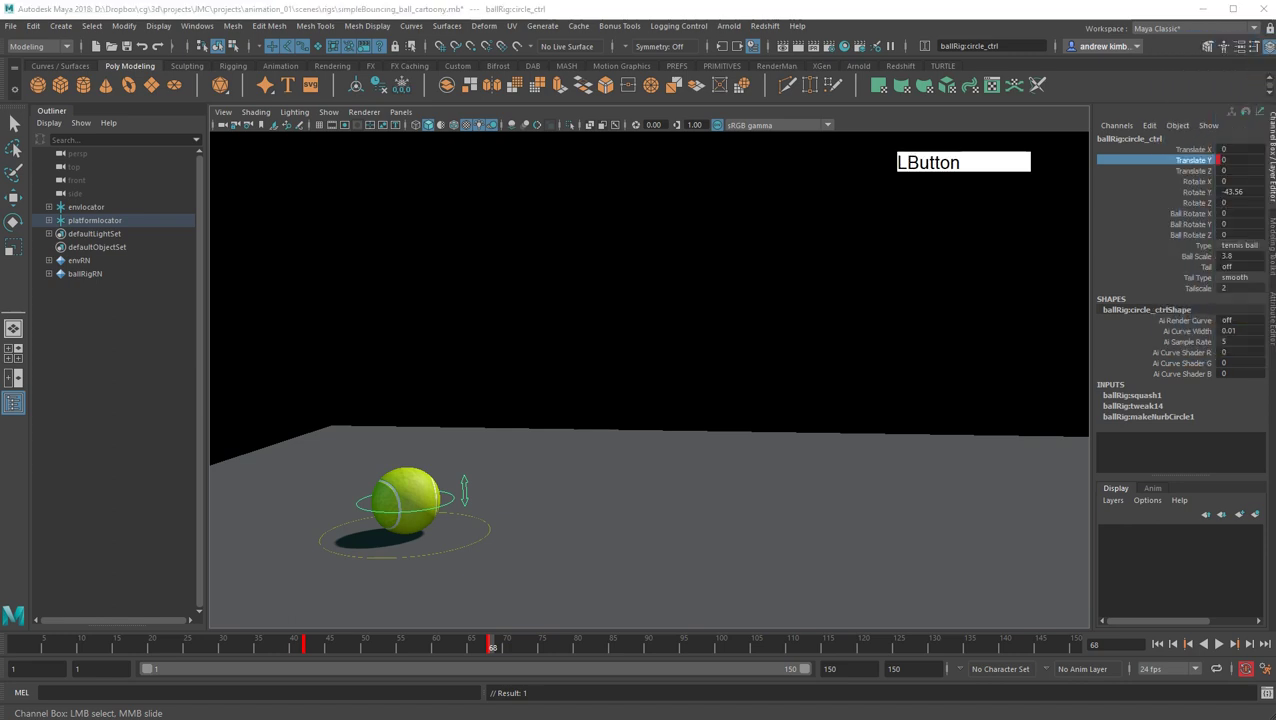
click(627, 647)
click(634, 648)
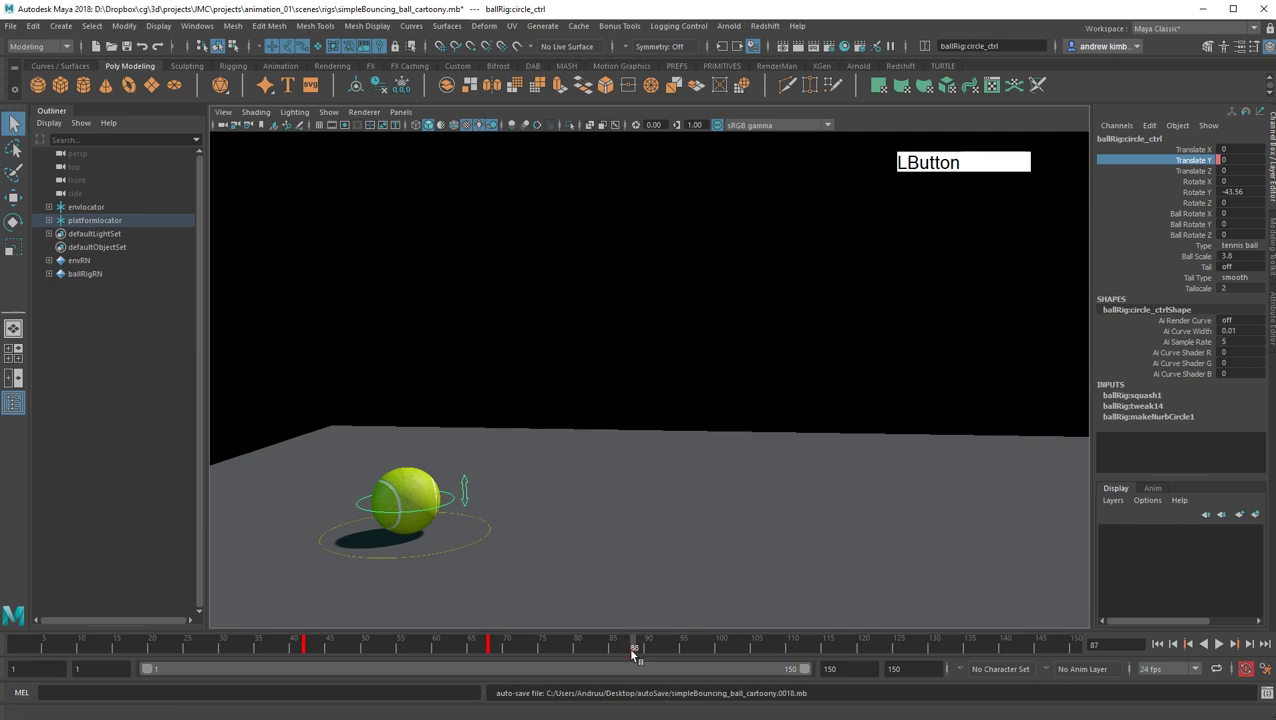
right_drag(1197, 159, 1216, 187)
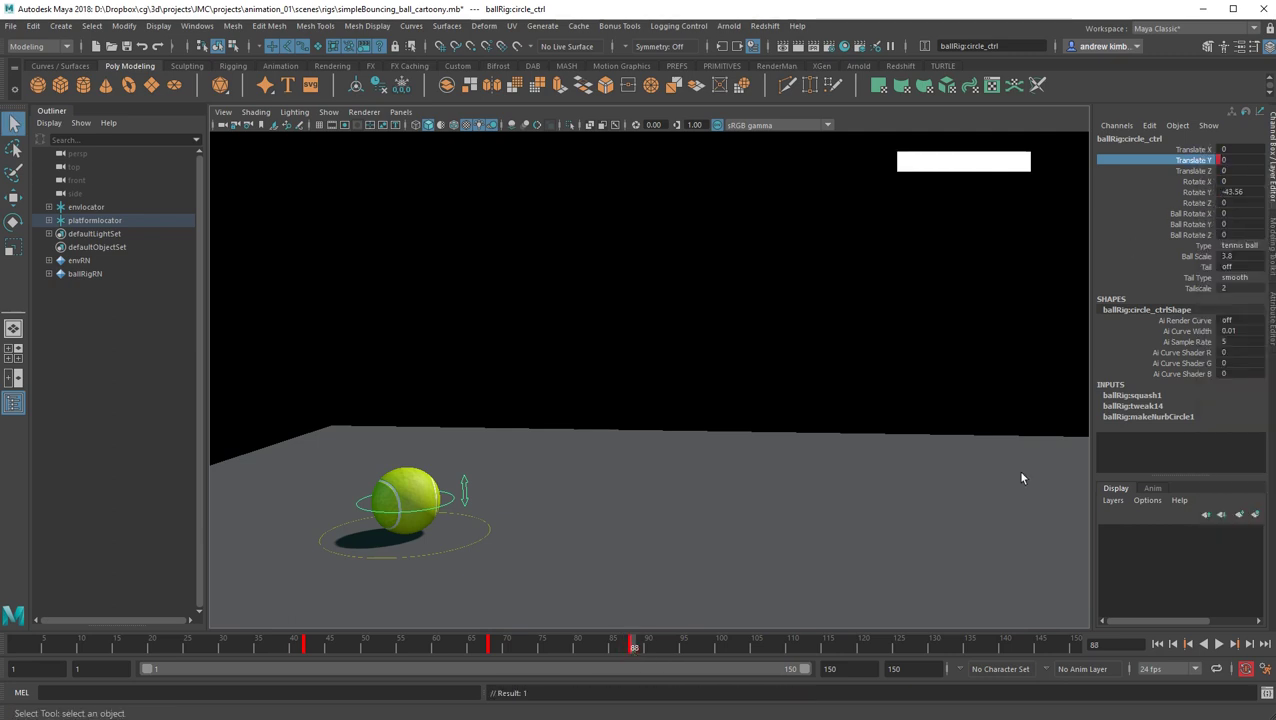
Key the ball control's Translate Y at 0 on frames 104, 119 and 128.
click(739, 648)
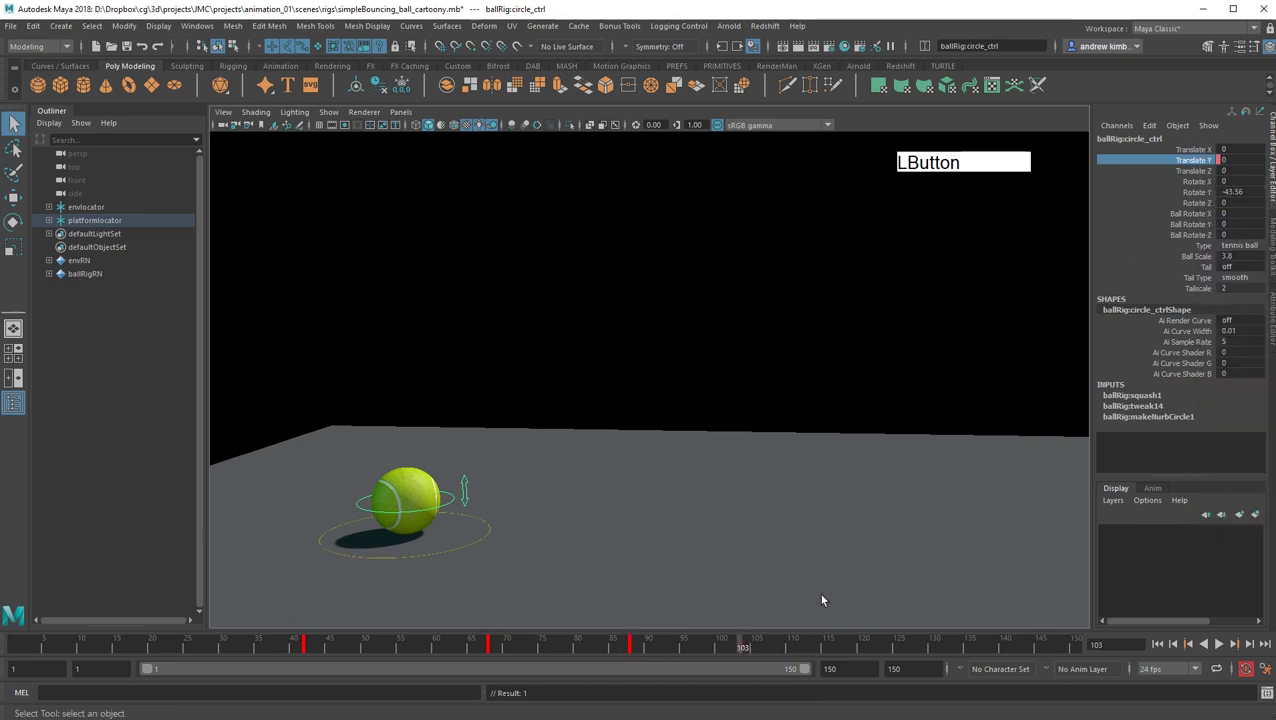
click(745, 649)
right_drag(1205, 159, 1219, 186)
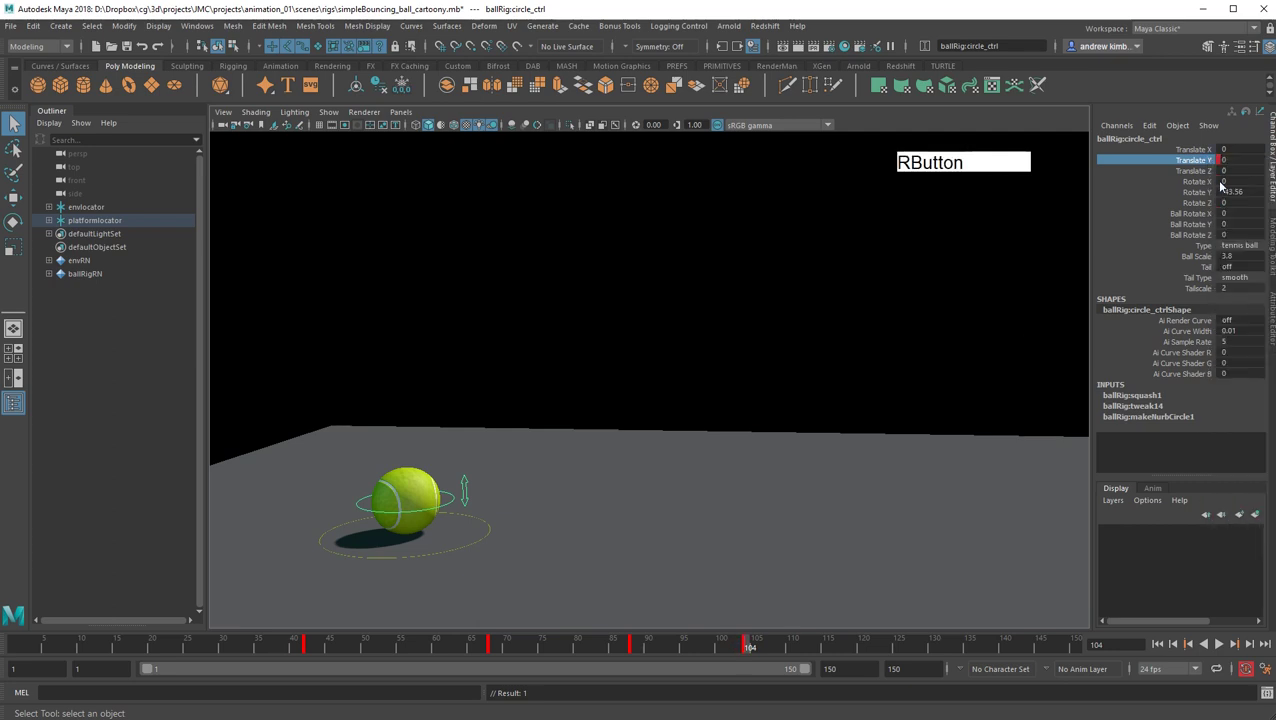
click(852, 648)
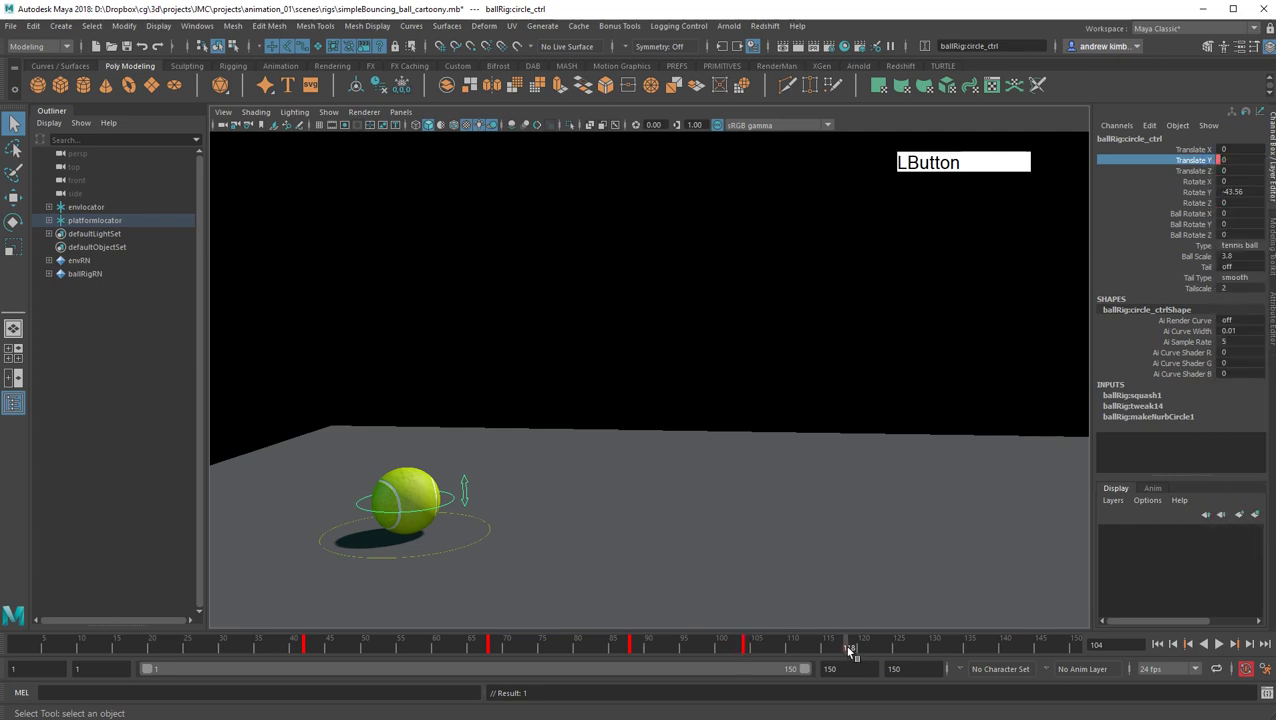
right_drag(1196, 161, 1220, 187)
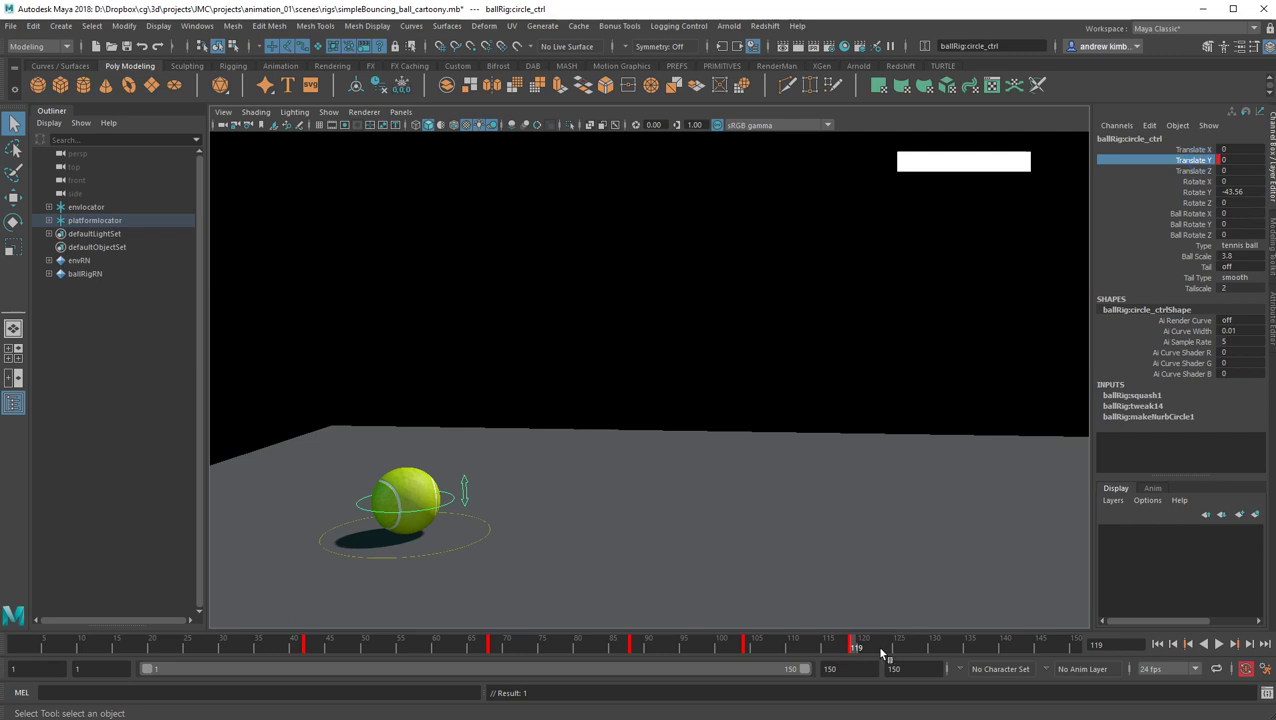
click(921, 647)
right_drag(1201, 163, 1220, 187)
Extend the end of the playback range to frame 200.
double_click(847, 676)
text(200)
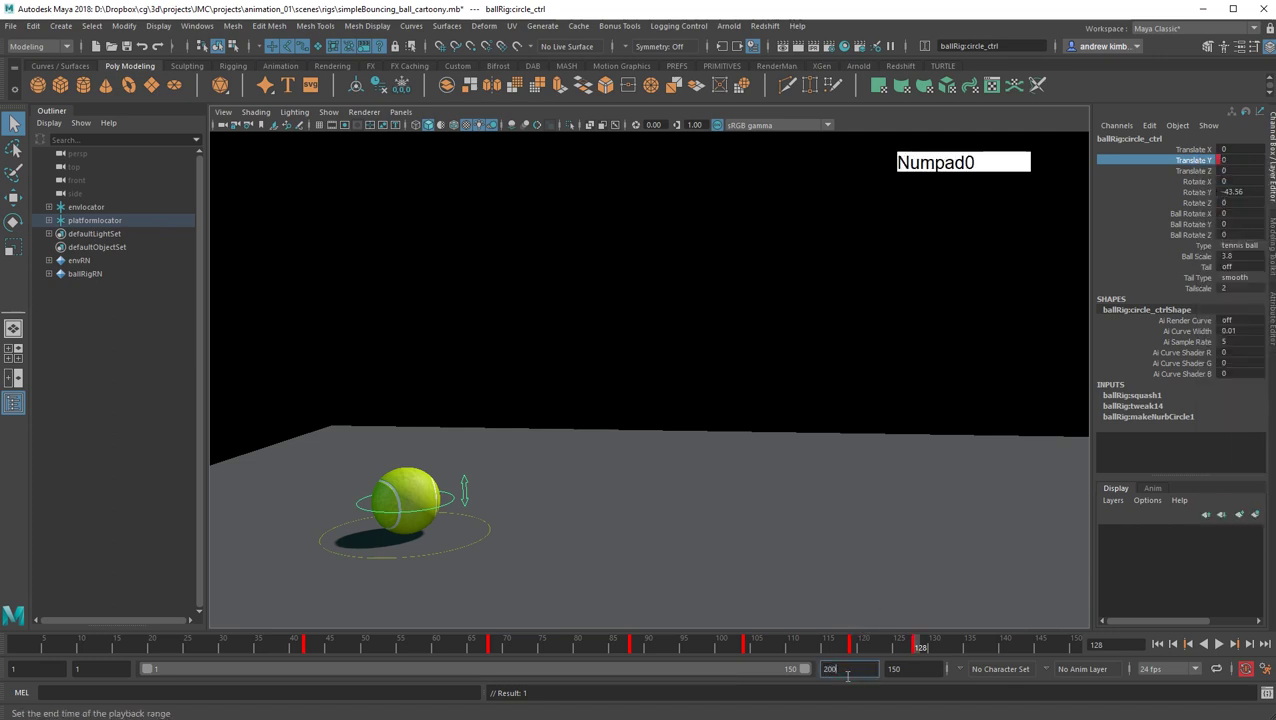
key(Return)
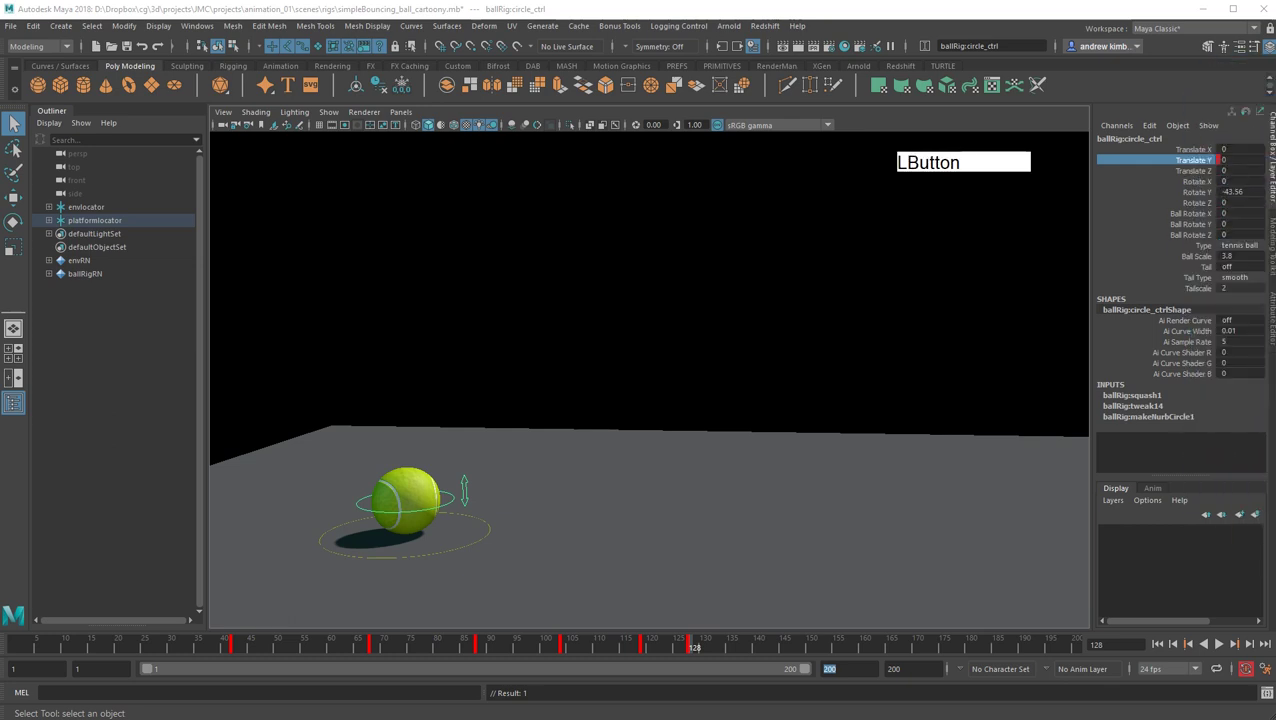
Check the timings list and key the ball control's Translate Y at 0 on frames 135 and 141.
drag(1275, 196, 1260, 196)
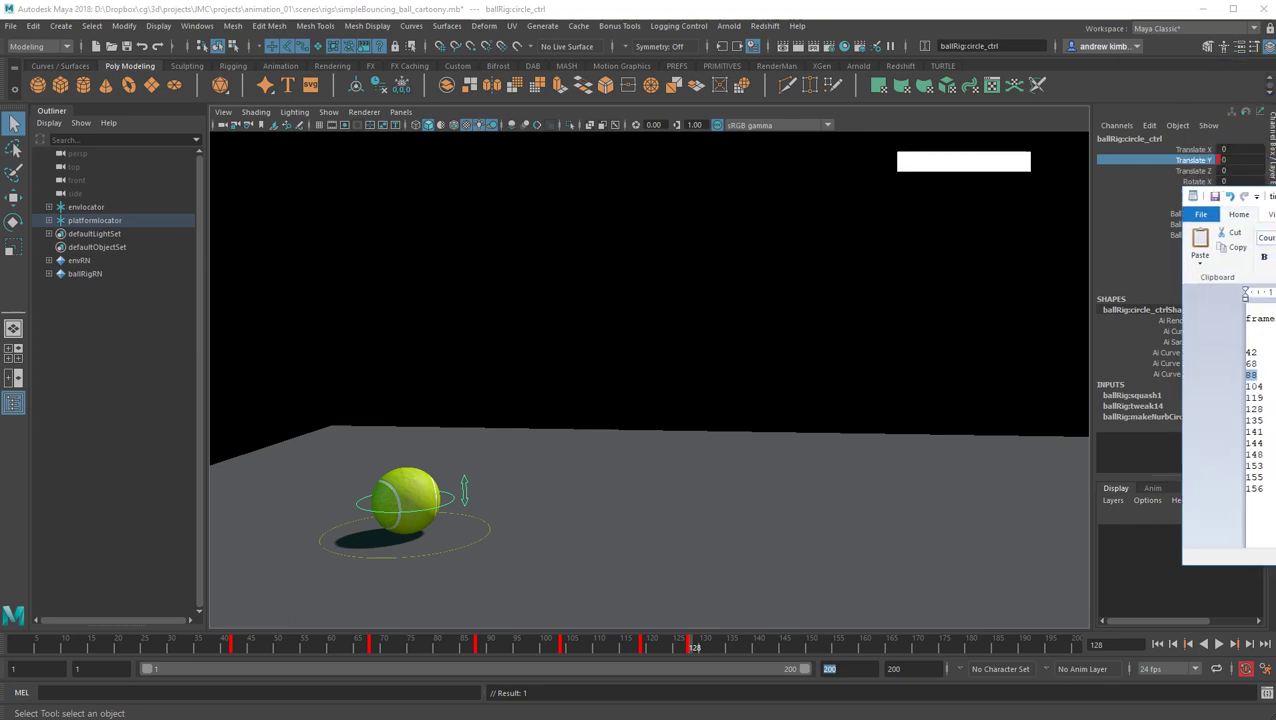
click(730, 650)
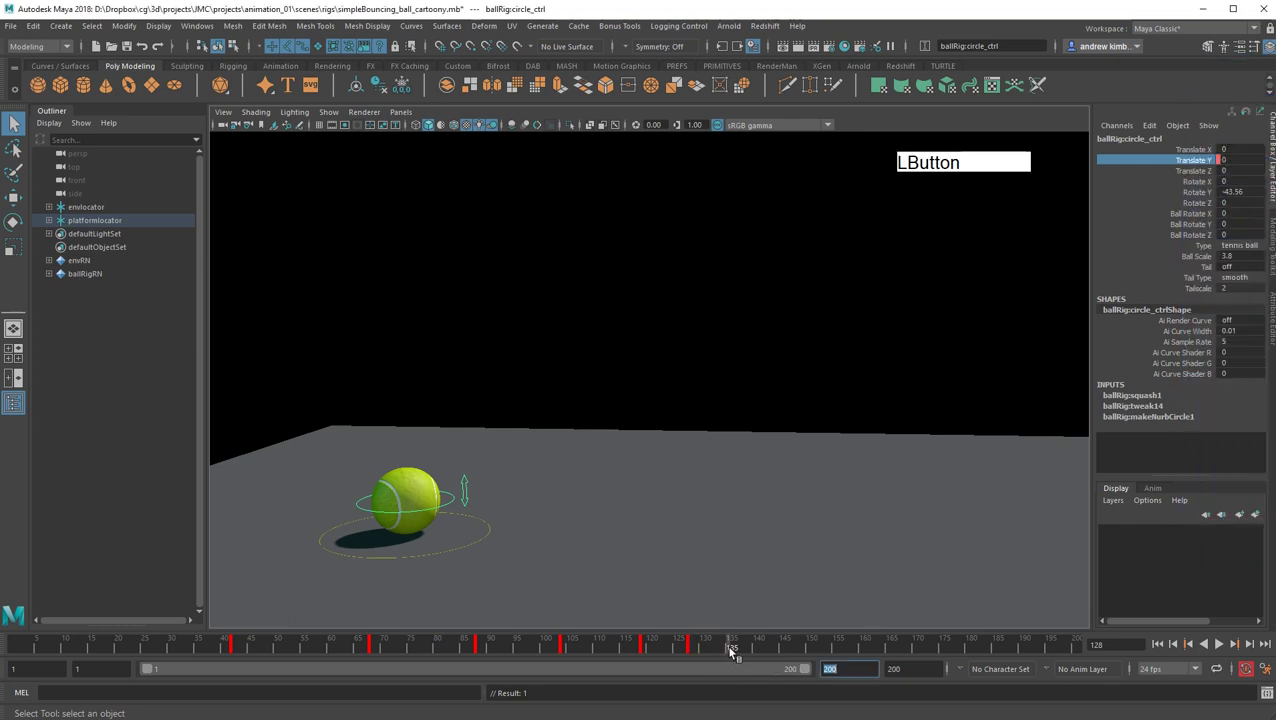
right_click(1220, 160)
click(1220, 203)
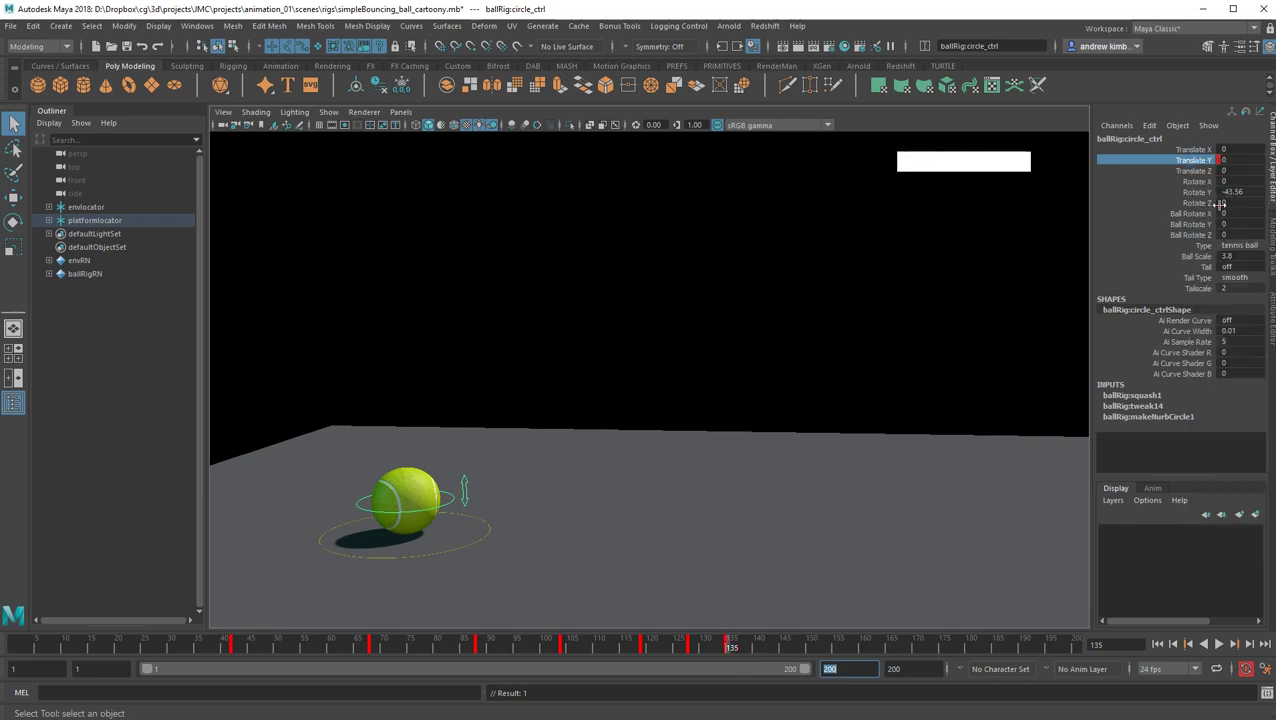
click(763, 650)
right_click(1202, 163)
click(1221, 188)
Advance to frame 144, reselect the ball's circle control and key its Translate Y at 0.
key(alt+period)
key(alt+period)
click(919, 217)
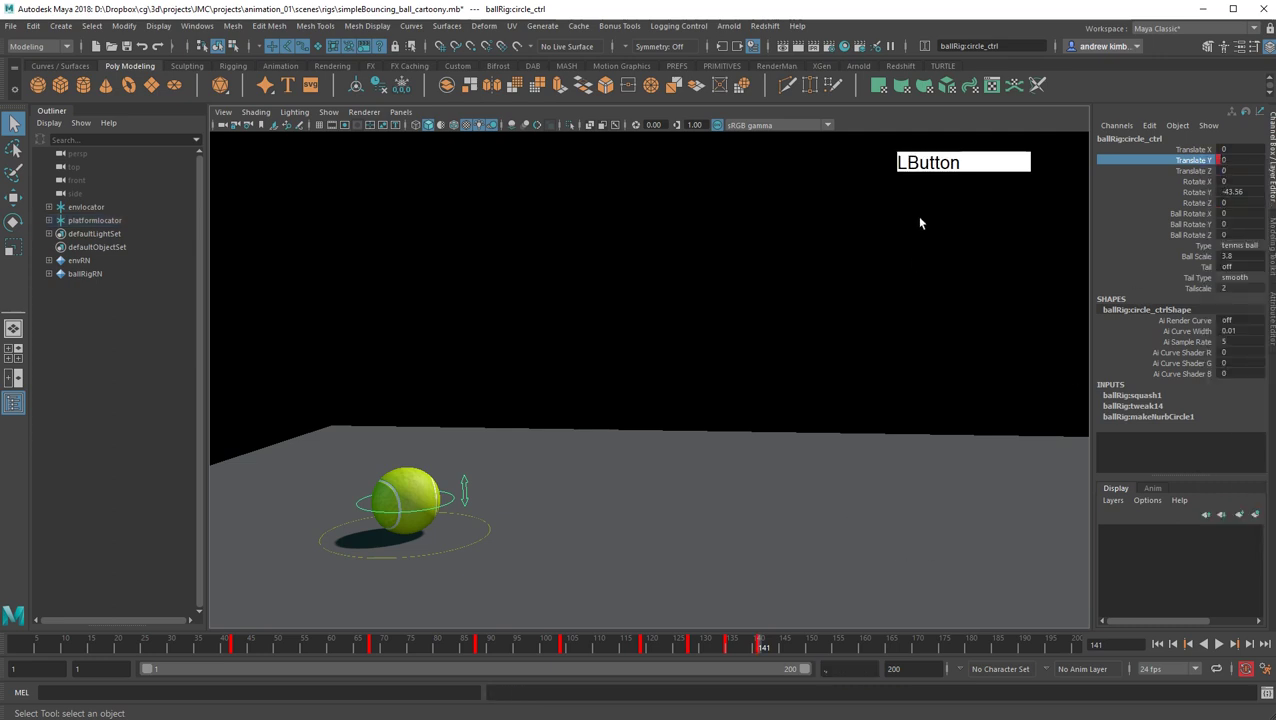
key(alt+period)
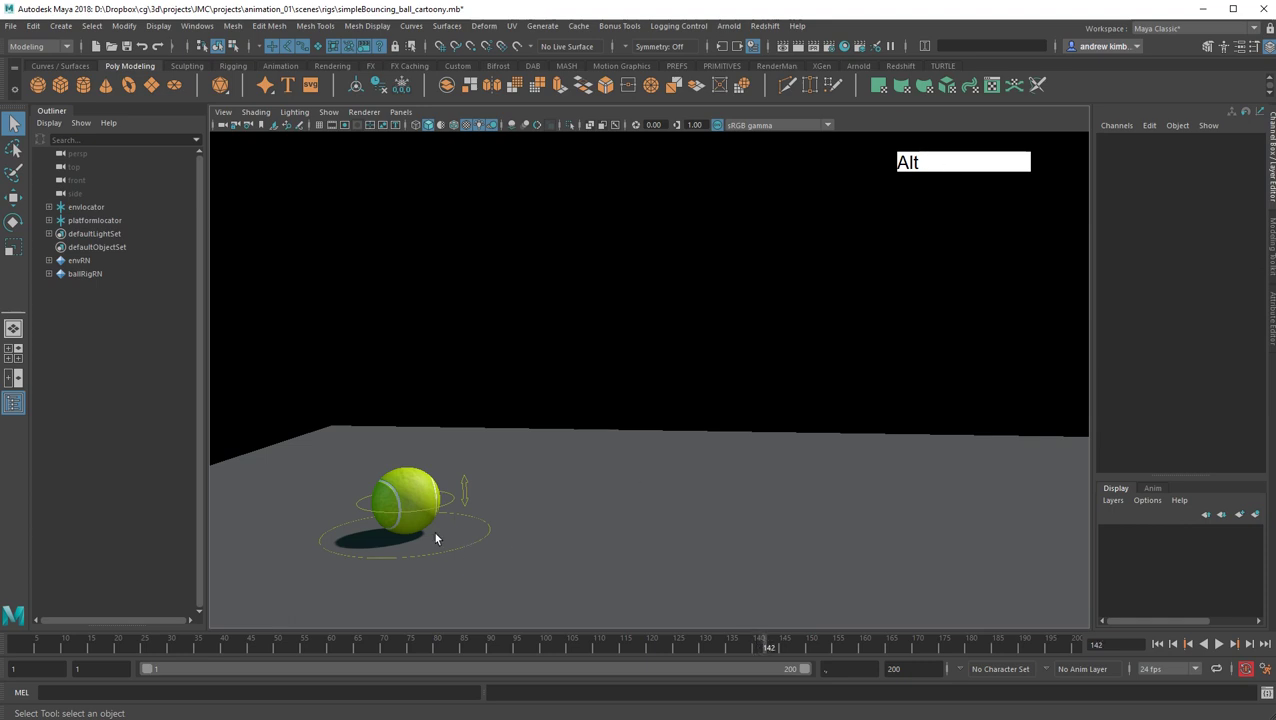
click(452, 497)
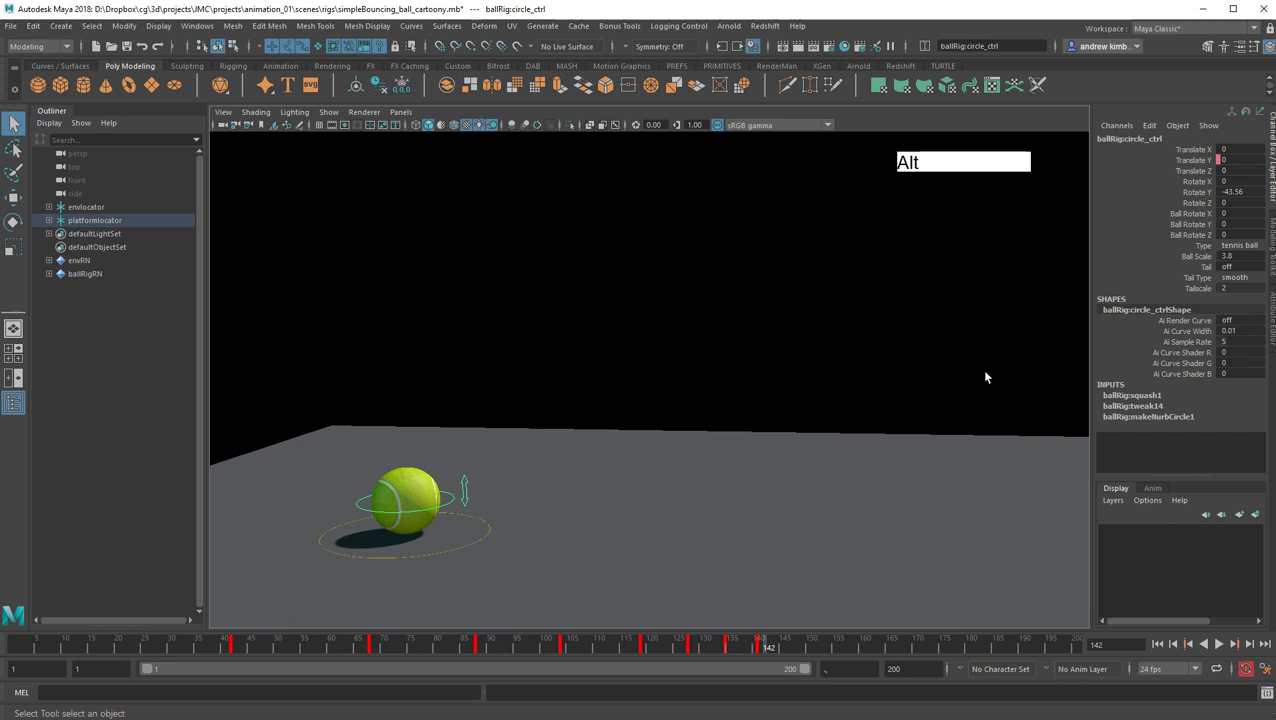
click(1187, 162)
right_click(1186, 161)
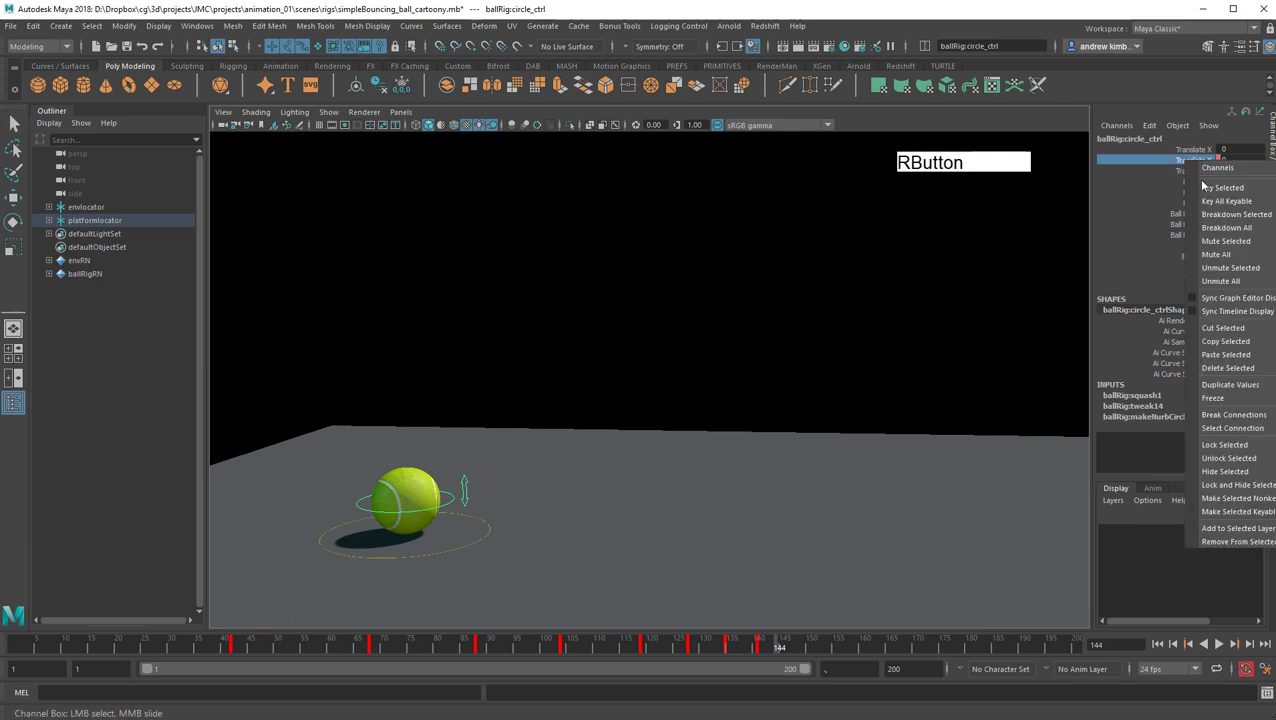
click(1204, 188)
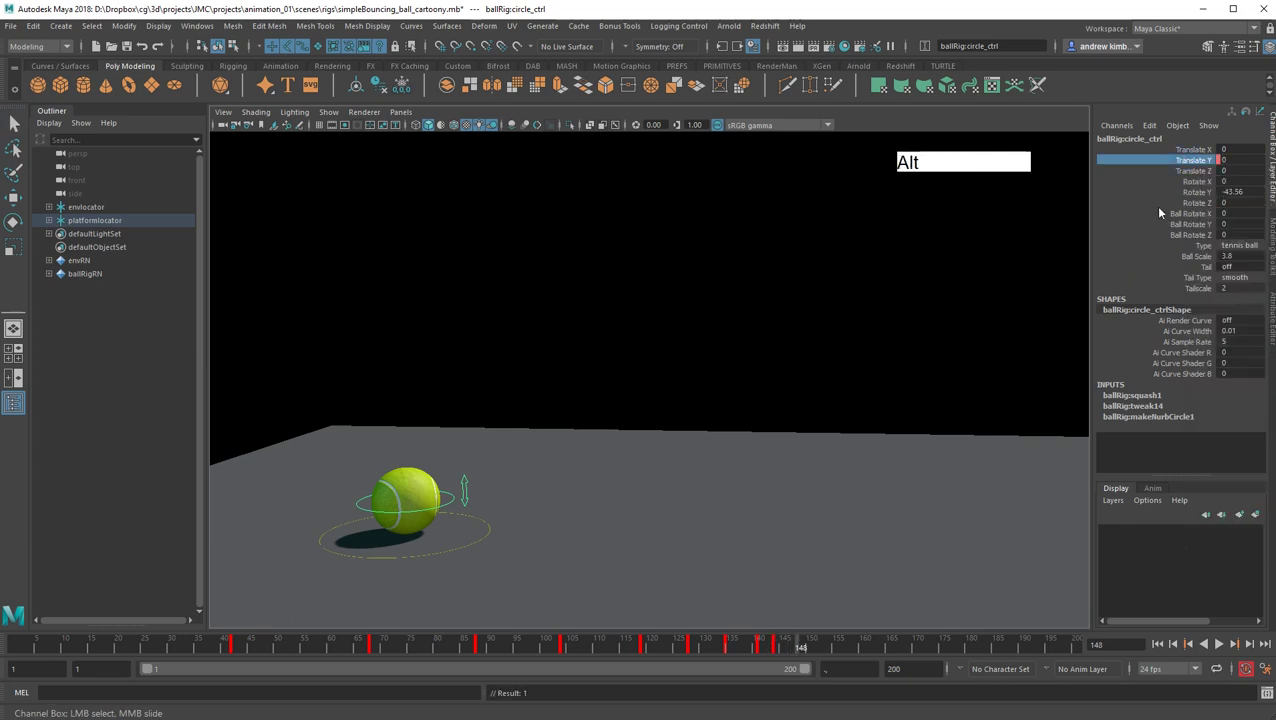
Key the ball control's Translate Y at 0 on frames 148 and 153.
right_click(1191, 162)
click(1206, 187)
key(alt+period)
key(alt+period)
right_click(1188, 161)
click(1202, 188)
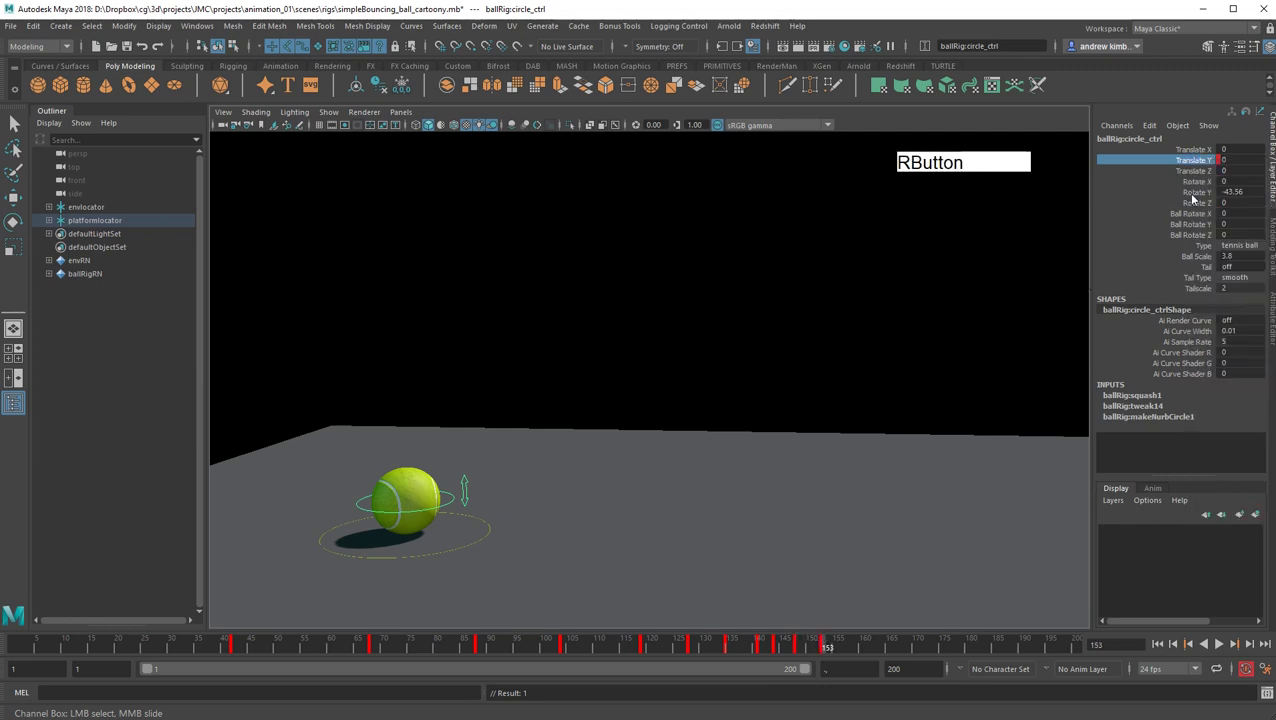
Key the ball control's Translate Y at 0 on the last contact frames, 155 and 156.
key(alt+period)
key(alt+period)
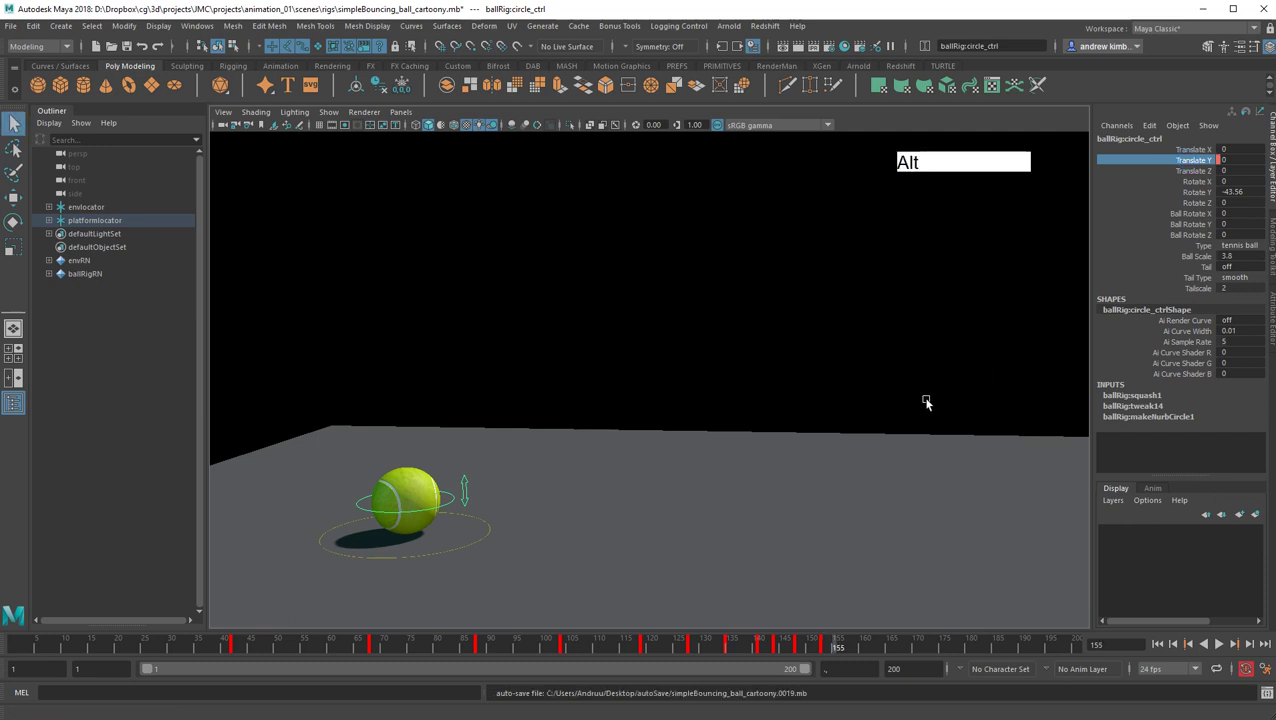
right_click(1188, 161)
click(1208, 187)
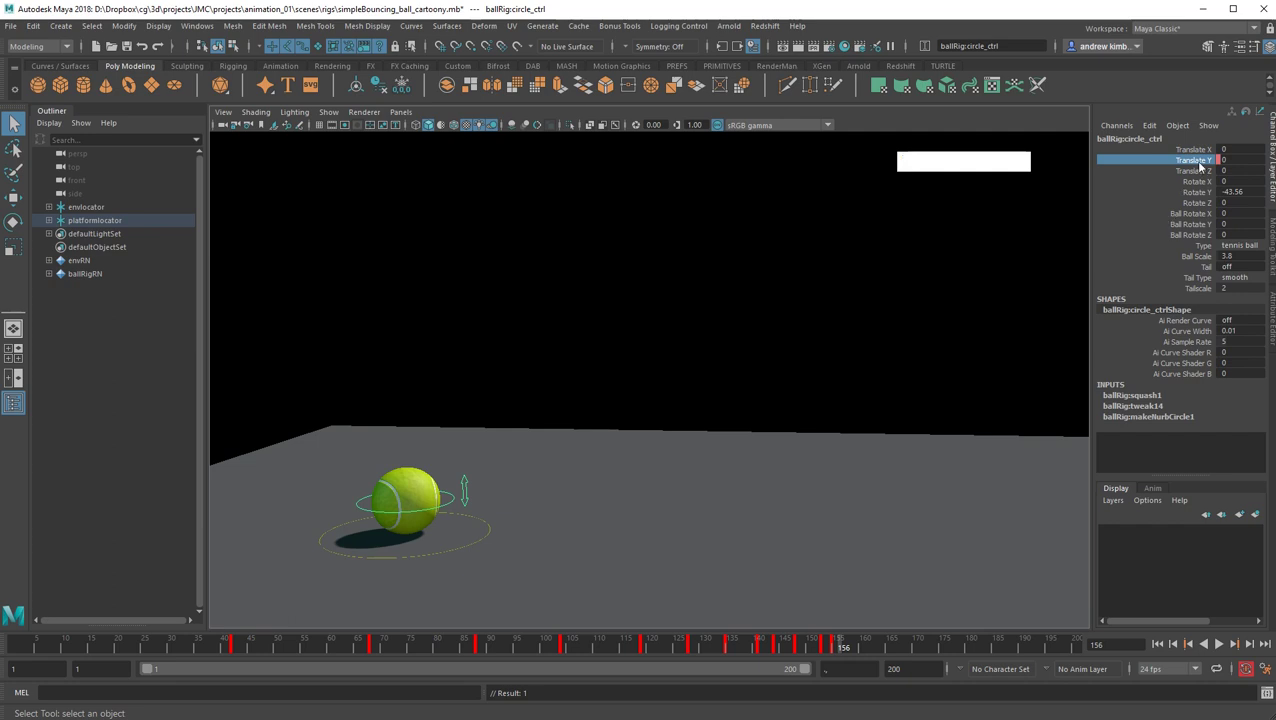
right_click(1199, 162)
click(1218, 184)
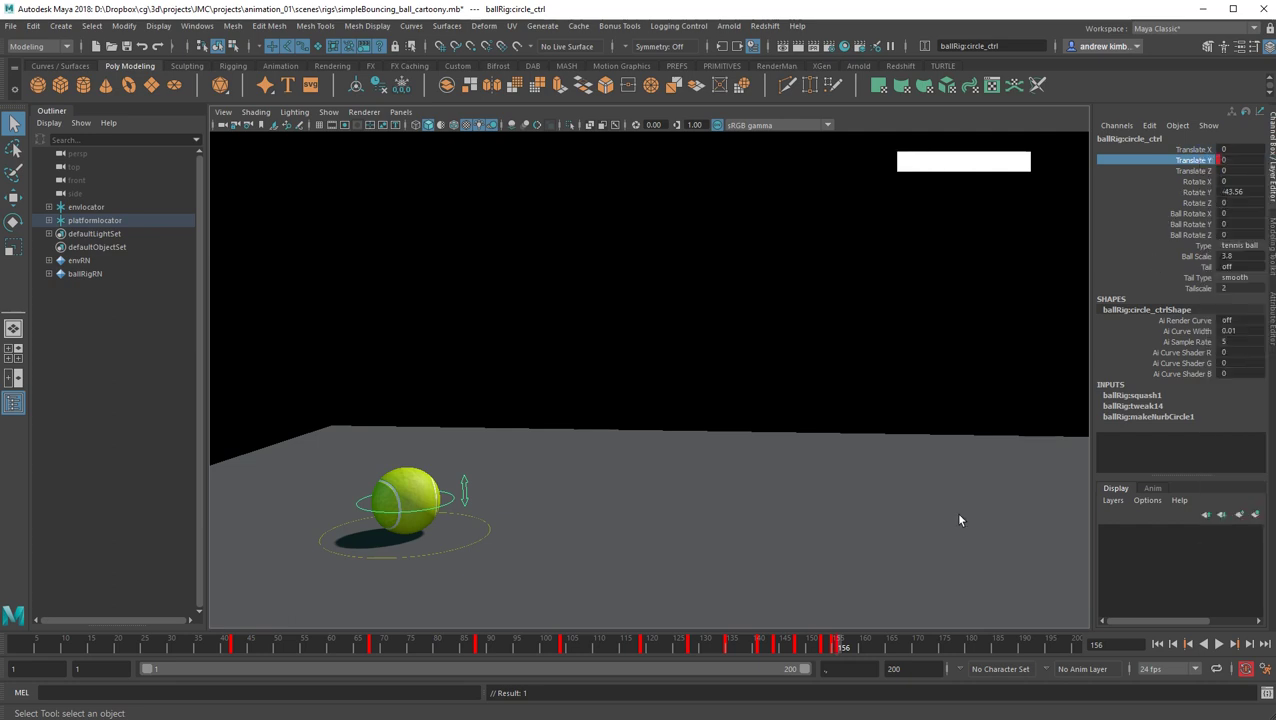
Shift the Translate Y key at frame 153 one frame earlier, to frame 152.
click(821, 647)
ctrl+middle_click(822, 648)
shift+click(821, 648)
mouse_move(821, 649)
middle_down()
mouse_move(849, 652)
mouse_move(708, 652)
mouse_move(842, 653)
middle_up()
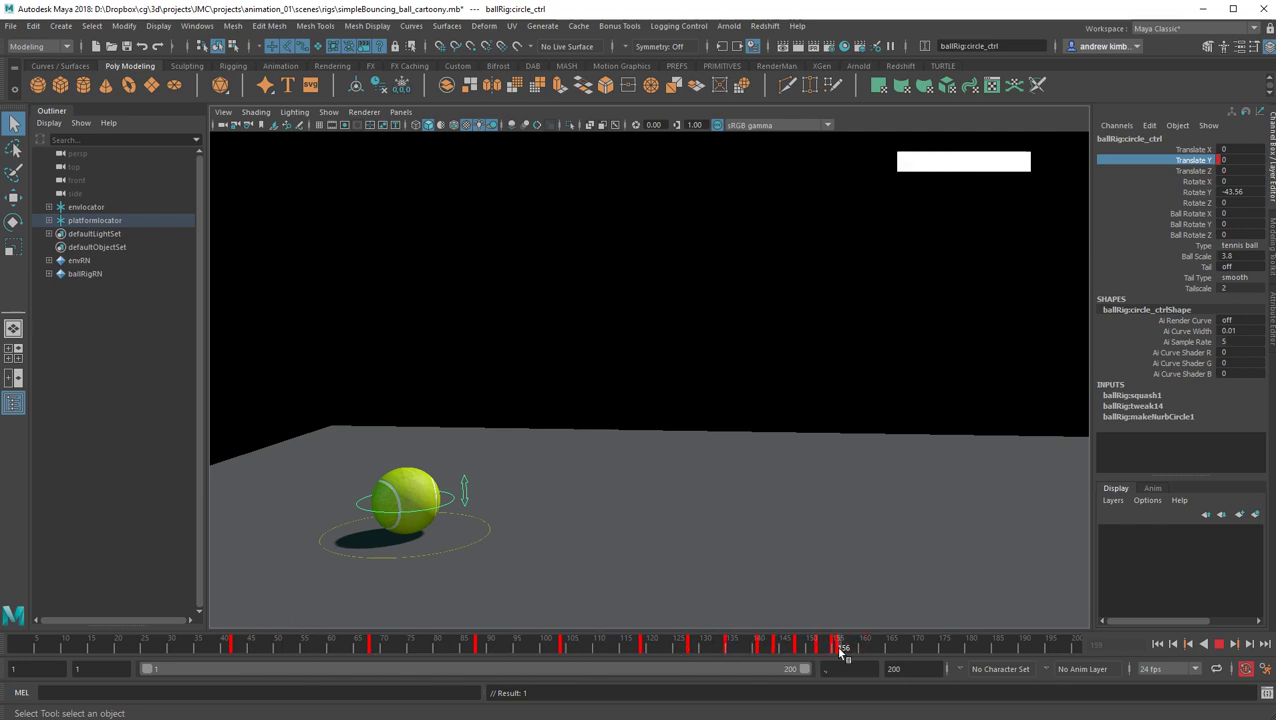
Bring back the tennisBall reference video and scrub to frame 81 to study the ball's height between bounces.
mouse_move(1000, 716)
mouse_down()
mouse_move(986, 670)
mouse_move(599, 248)
mouse_up()
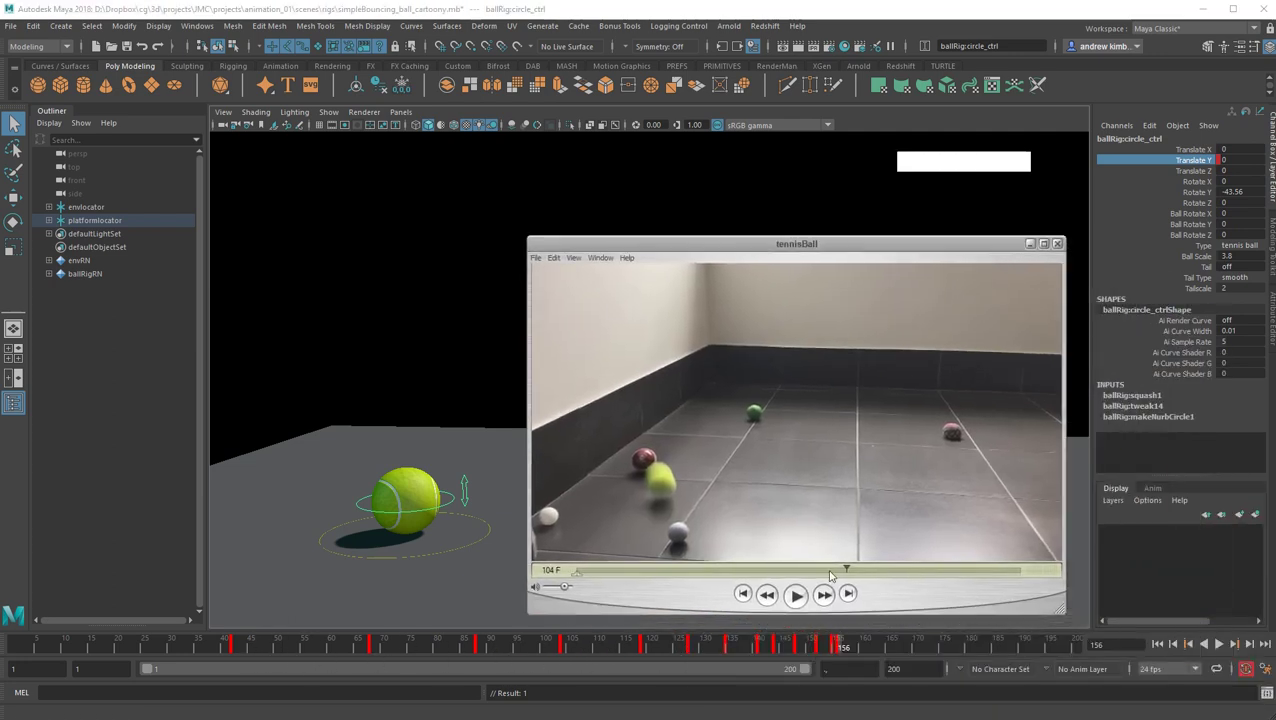
mouse_move(800, 567)
mouse_down()
mouse_move(666, 567)
mouse_move(825, 570)
mouse_move(783, 572)
mouse_up()
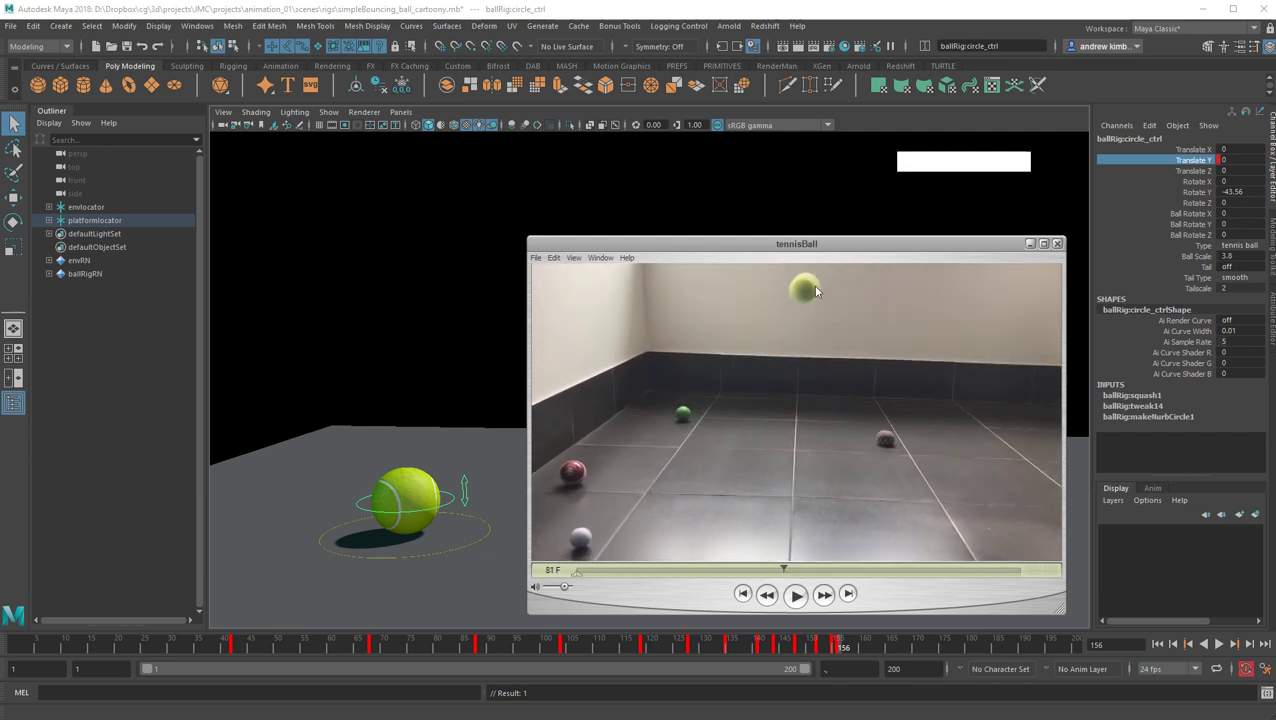
drag(857, 247, 1265, 717)
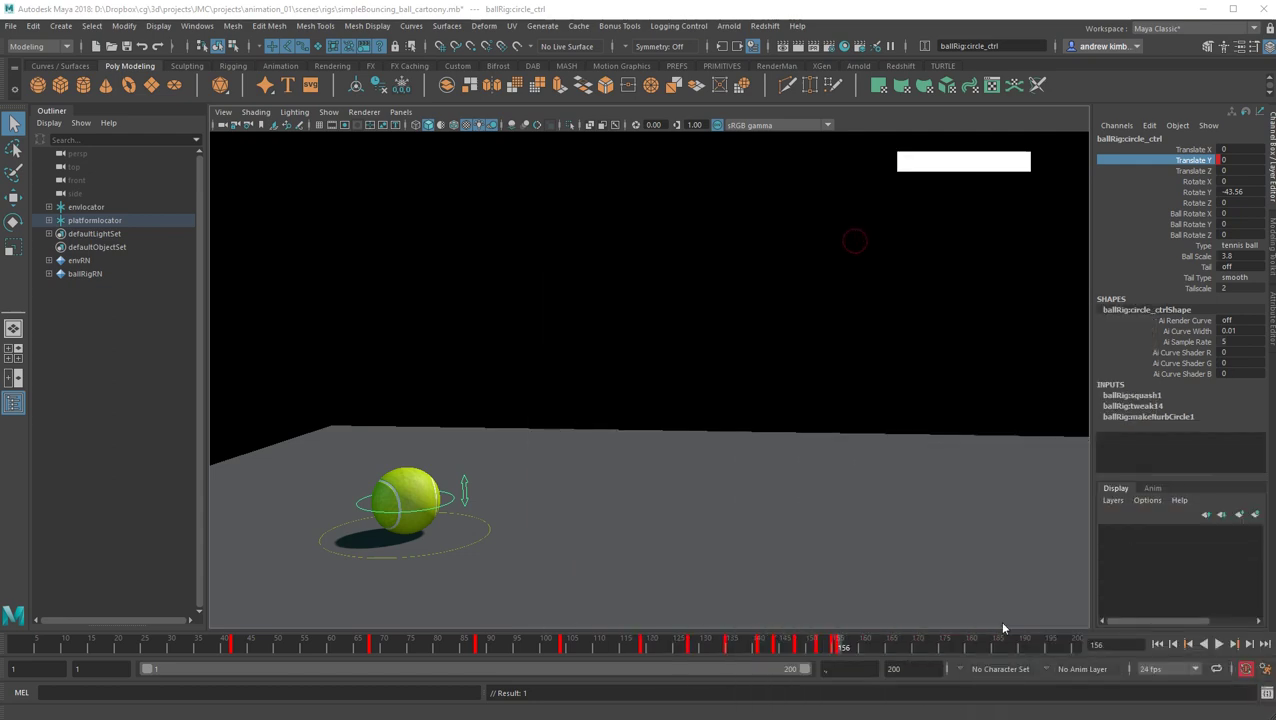
Raise the ball control to about 14.2 in Translate Y at frame 26, key it, and scrub to frame 42.
click(450, 500)
drag(233, 646, 148, 650)
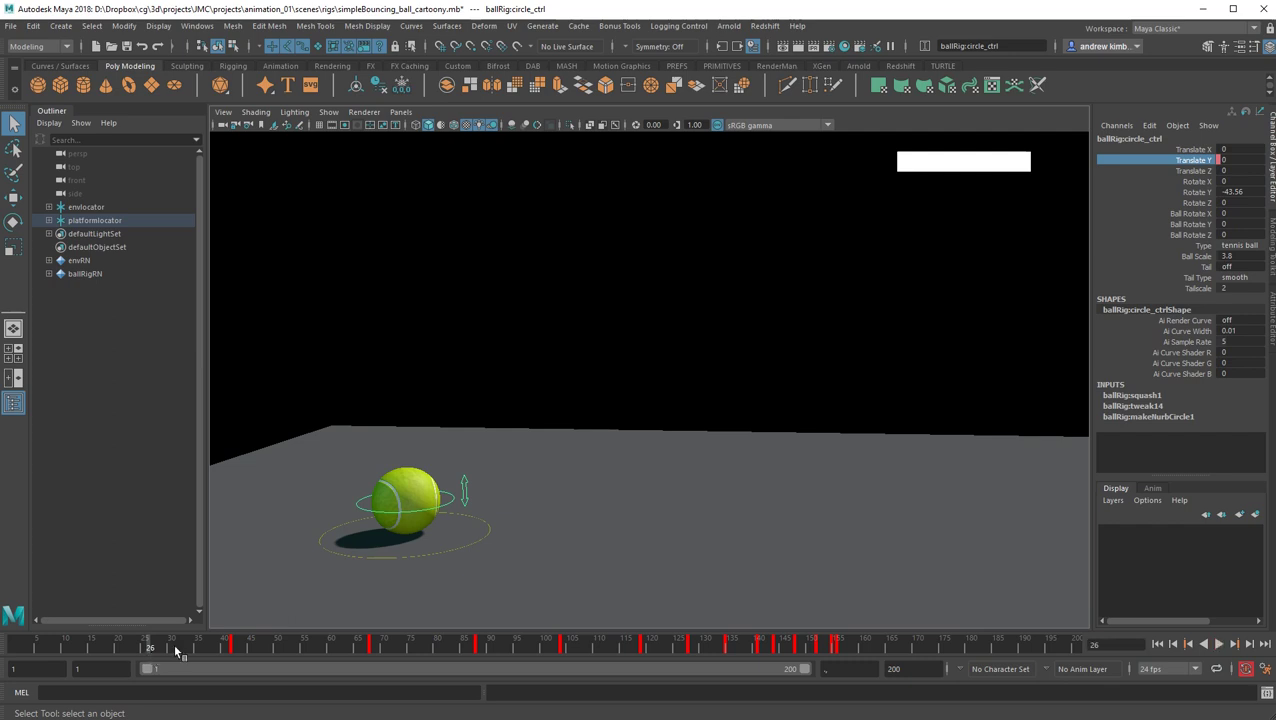
key(w)
drag(404, 437, 398, 138)
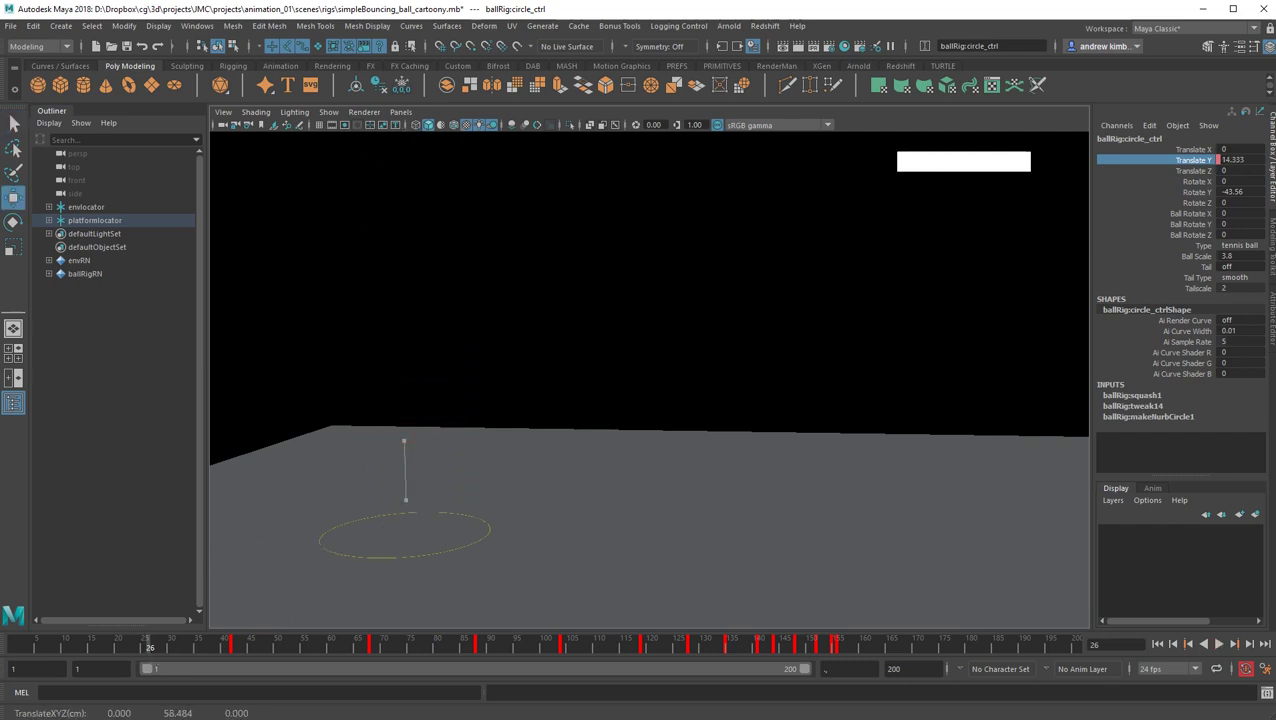
right_drag(1205, 165, 1232, 184)
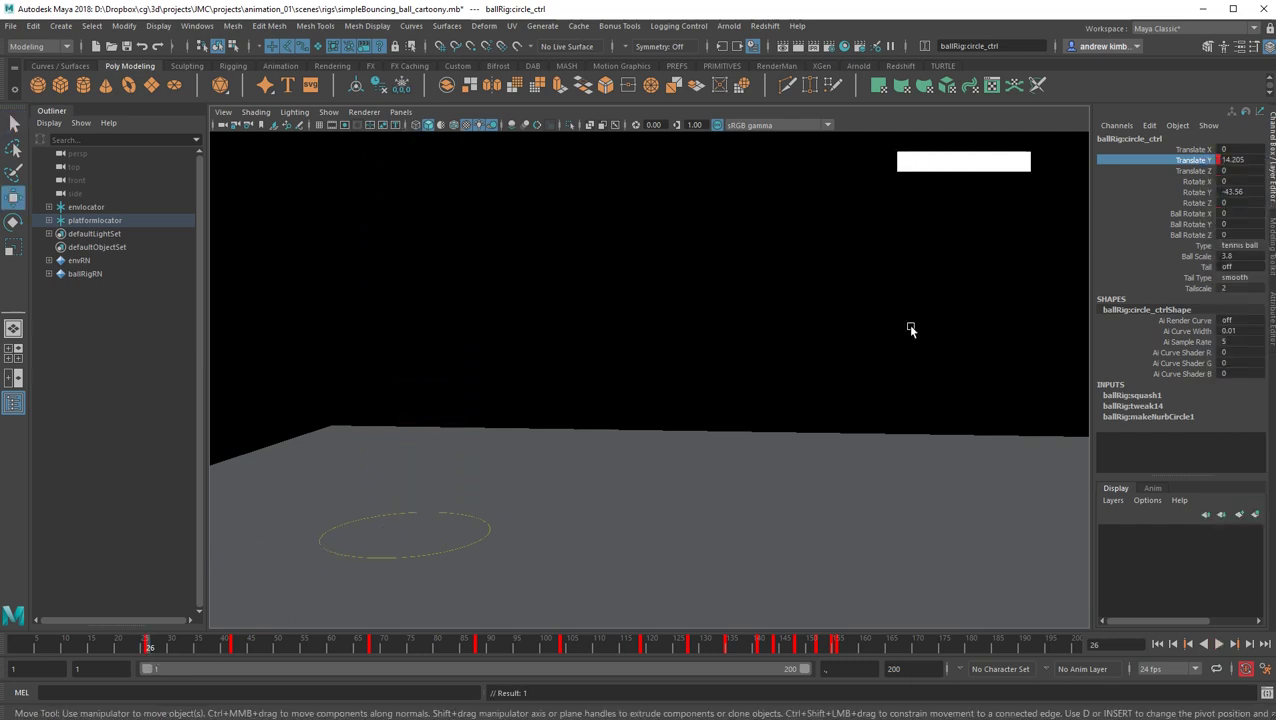
drag(166, 648, 233, 648)
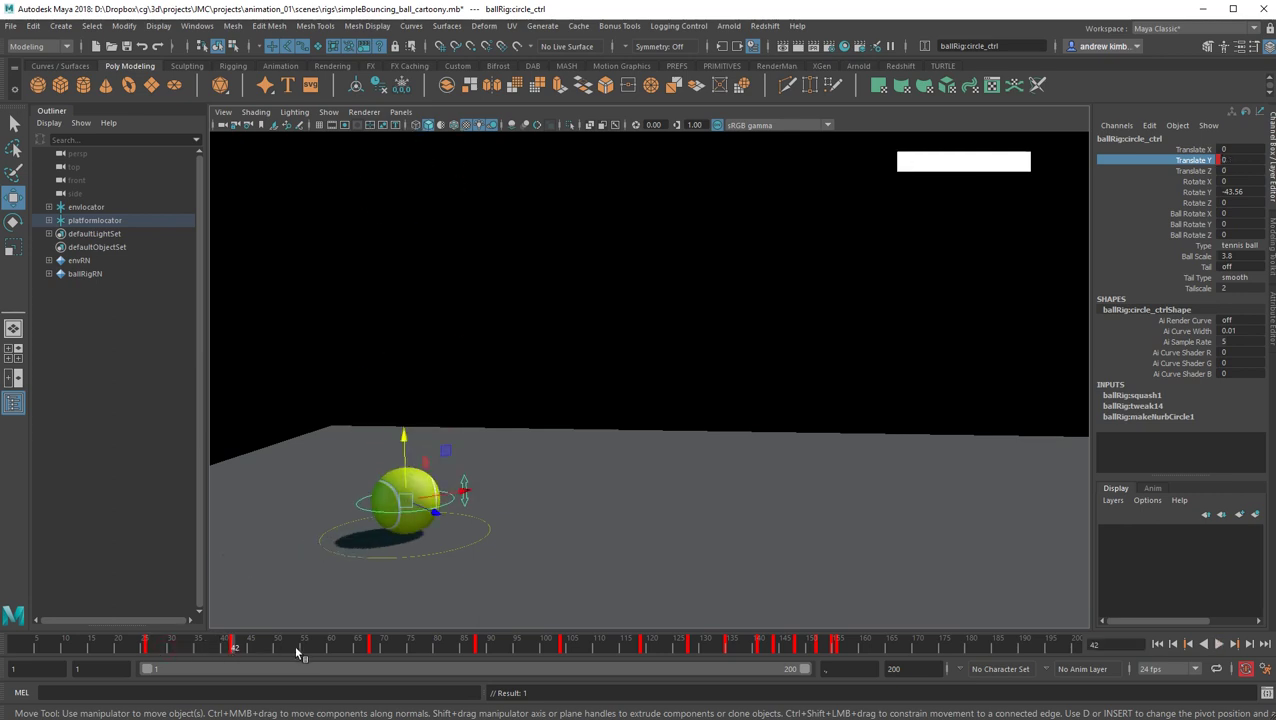
Raise and key the ball control's Translate Y at about 11.4 on frame 54 and about 6.9 on frame 78.
click(297, 648)
drag(405, 437, 447, 67)
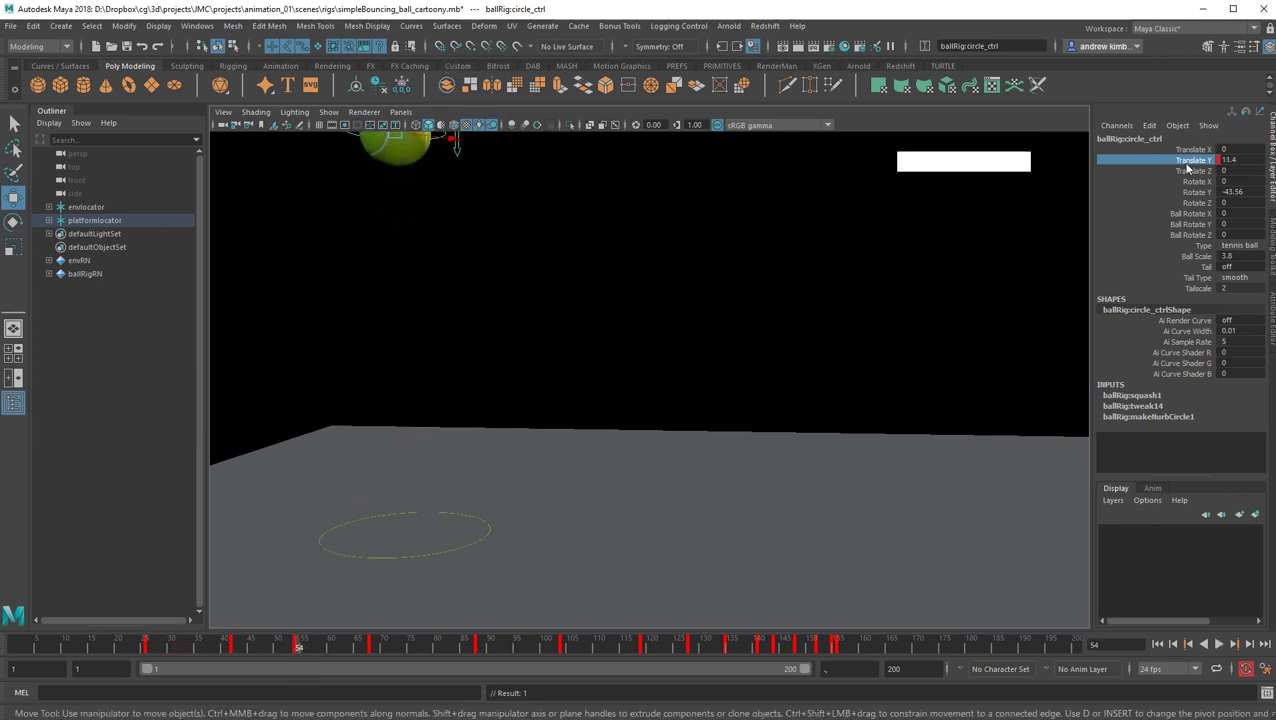
right_drag(1187, 166, 1204, 189)
click(300, 649)
drag(302, 650, 427, 650)
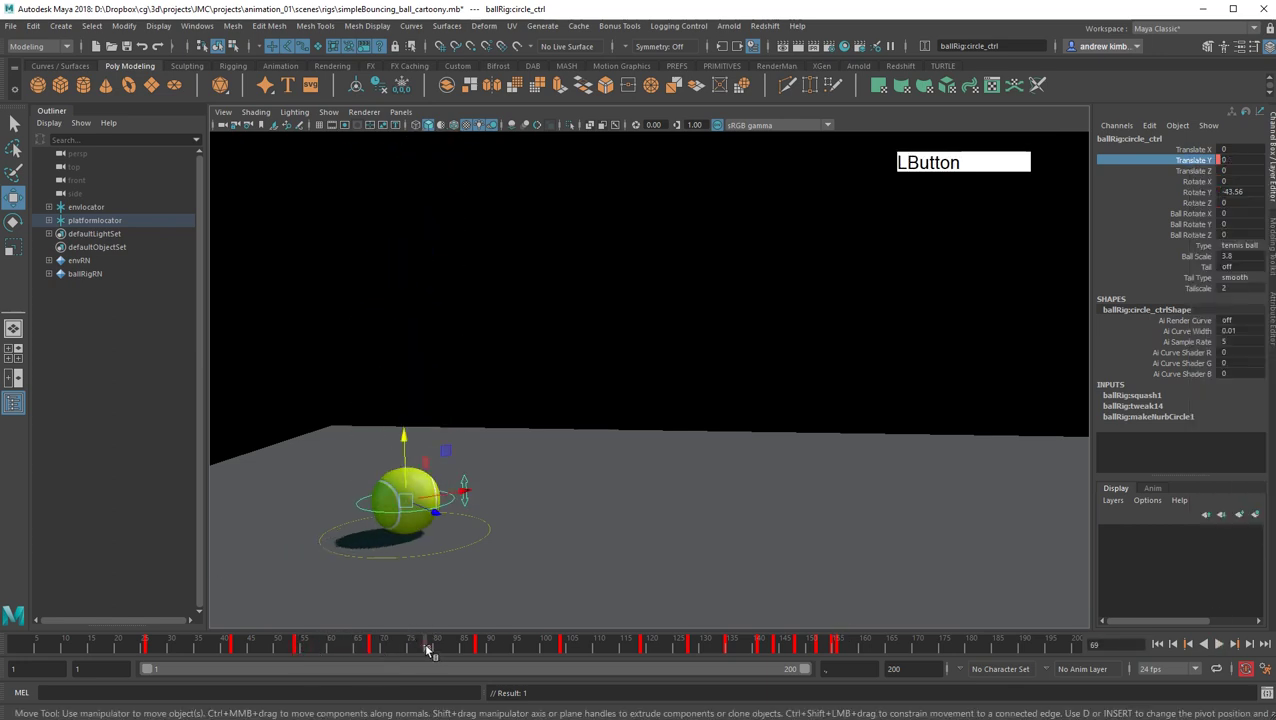
drag(408, 445, 408, 233)
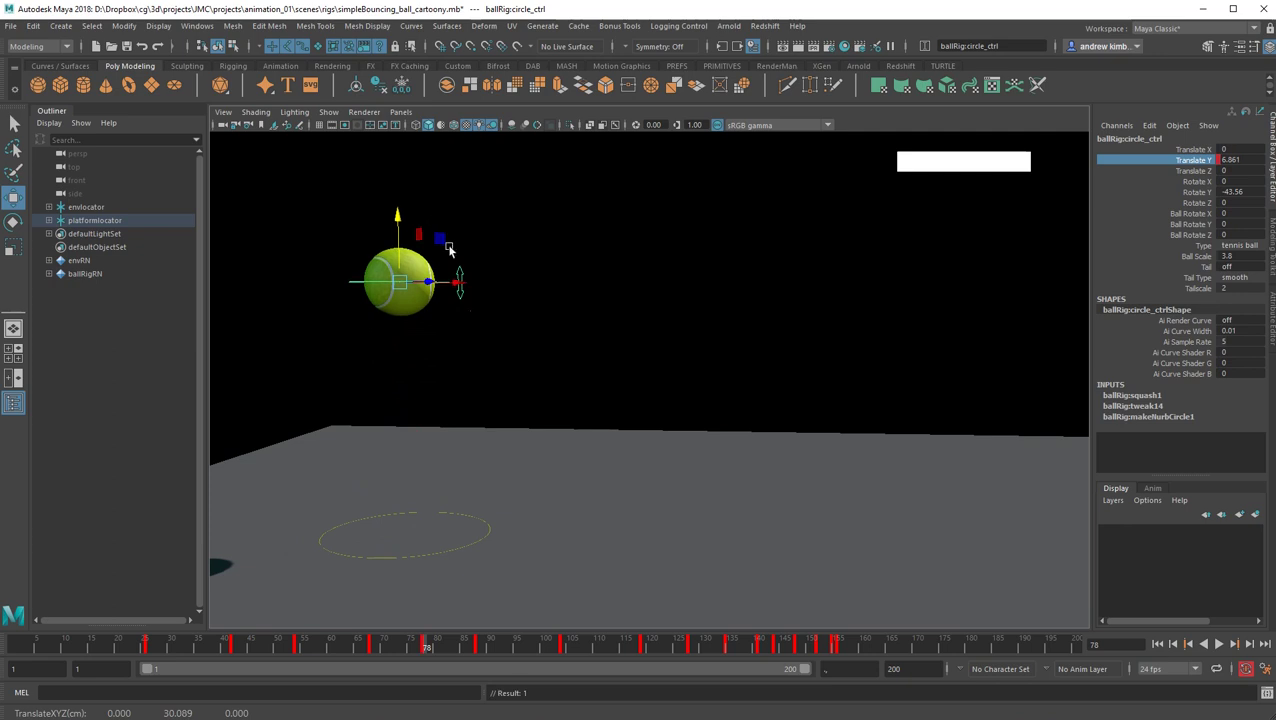
In the Graph Editor, lower the Translate Y peak keys to about 10.1 at frame 54 and about 6.5 at frame 78.
key(f)
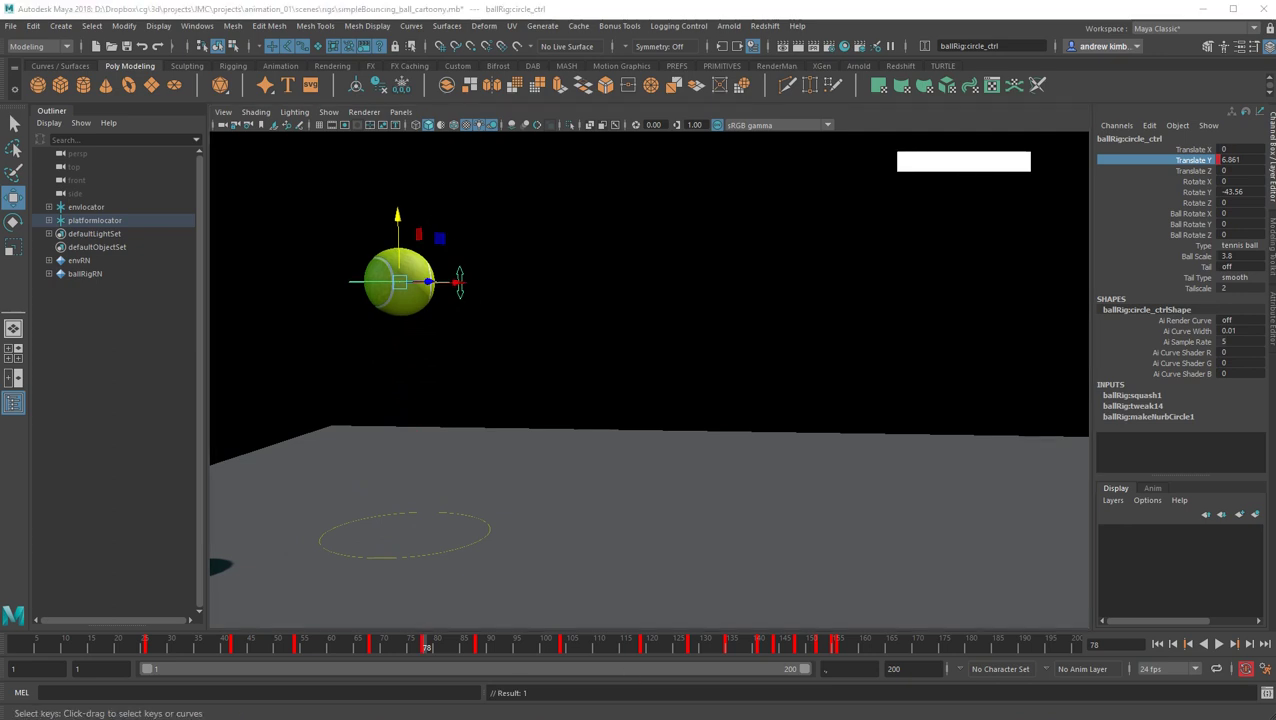
drag(740, 718, 880, 247)
drag(842, 360, 902, 412)
shift+middle_drag(903, 408, 904, 428)
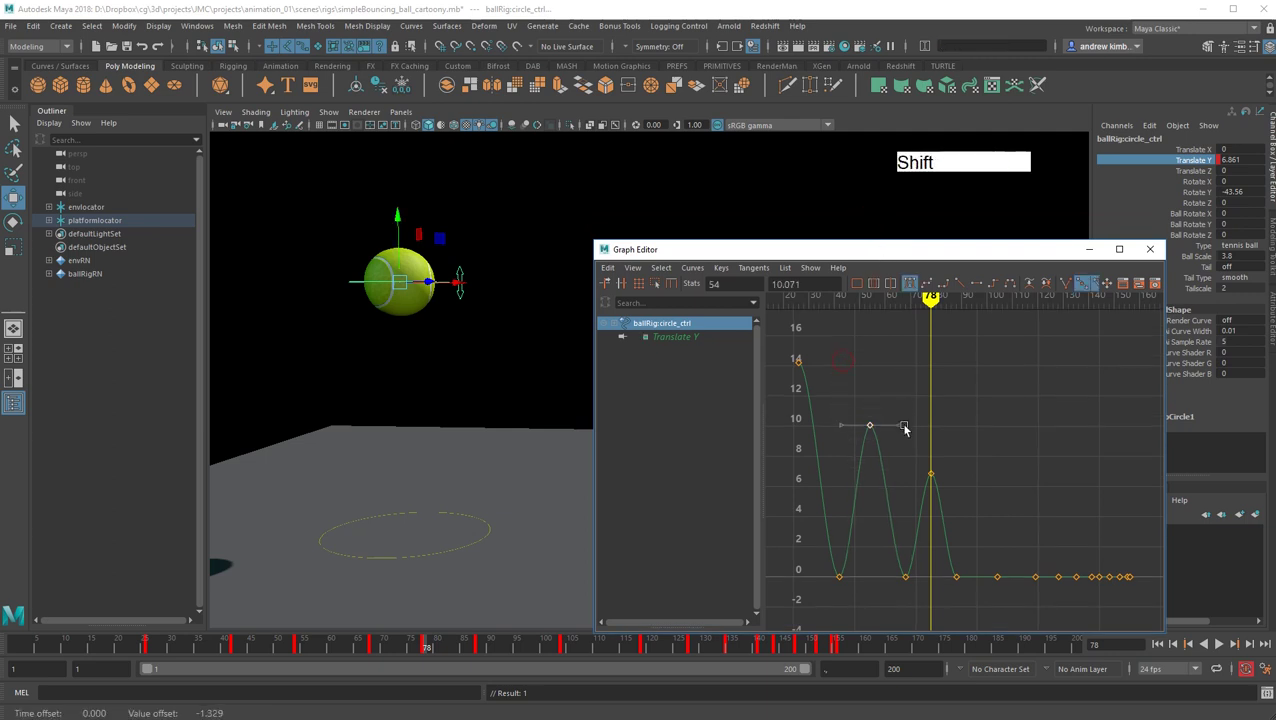
drag(910, 446, 959, 481)
shift+middle_drag(960, 469, 960, 476)
Raise the Translate Y peak keys to about 10.4 at frame 54 and 6.6 at frame 78, and clear the Graph Editor from the viewport.
drag(782, 338, 815, 380)
drag(851, 398, 880, 435)
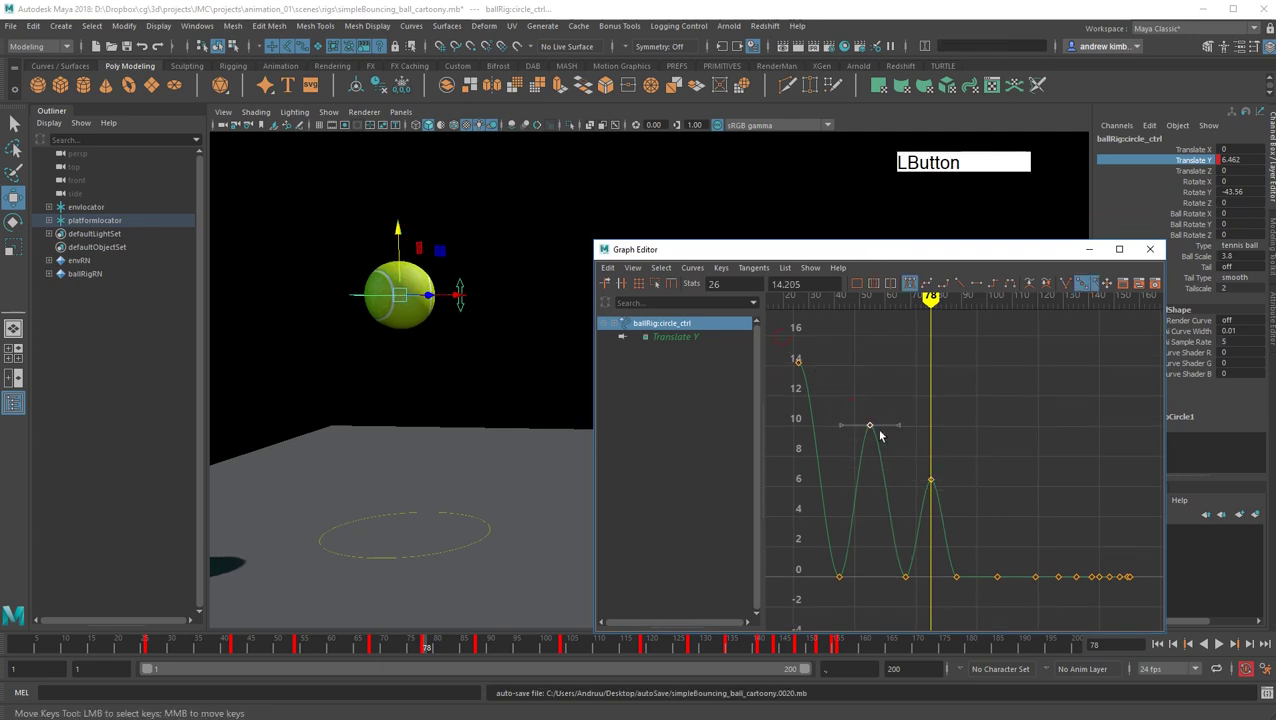
shift+middle_drag(881, 435, 882, 429)
drag(907, 451, 972, 488)
shift+middle_drag(977, 487, 977, 482)
drag(909, 251, 815, 718)
Raise the ball control in Translate Y to about 3.9 at frame 96 and about 2.1 at frame 112.
drag(488, 646, 520, 641)
drag(400, 437, 425, 315)
click(607, 642)
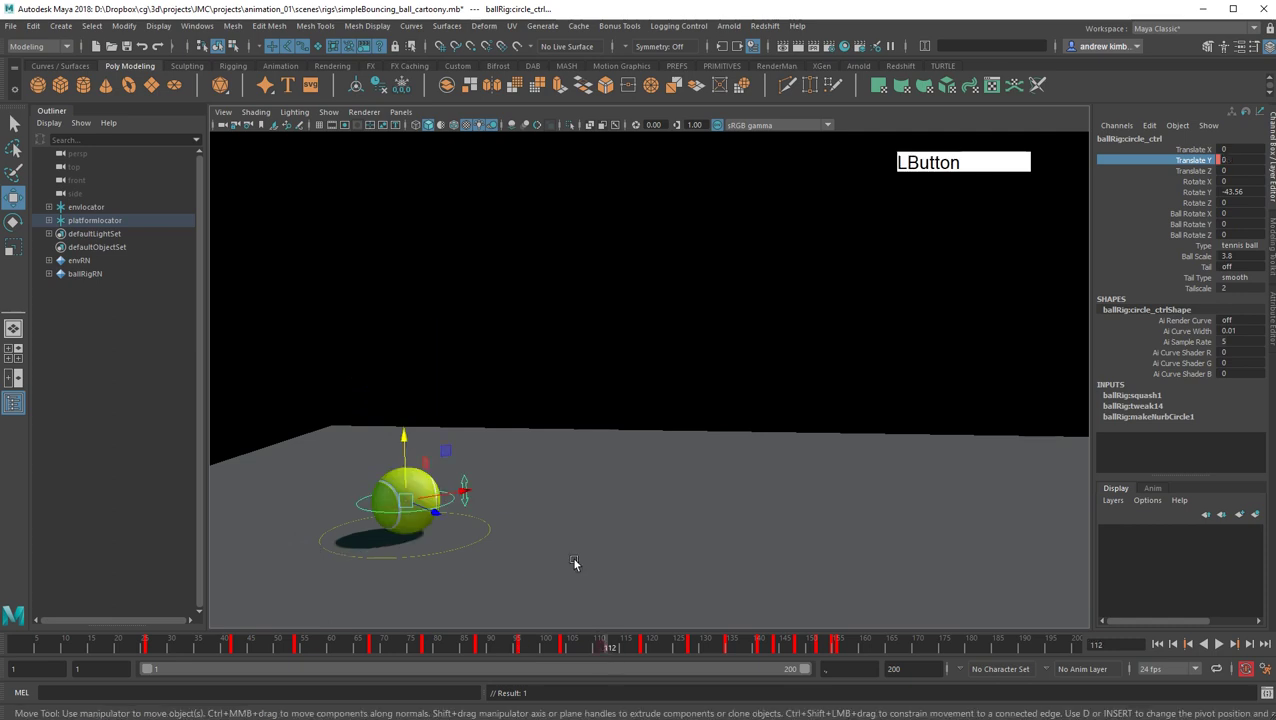
drag(405, 433, 409, 374)
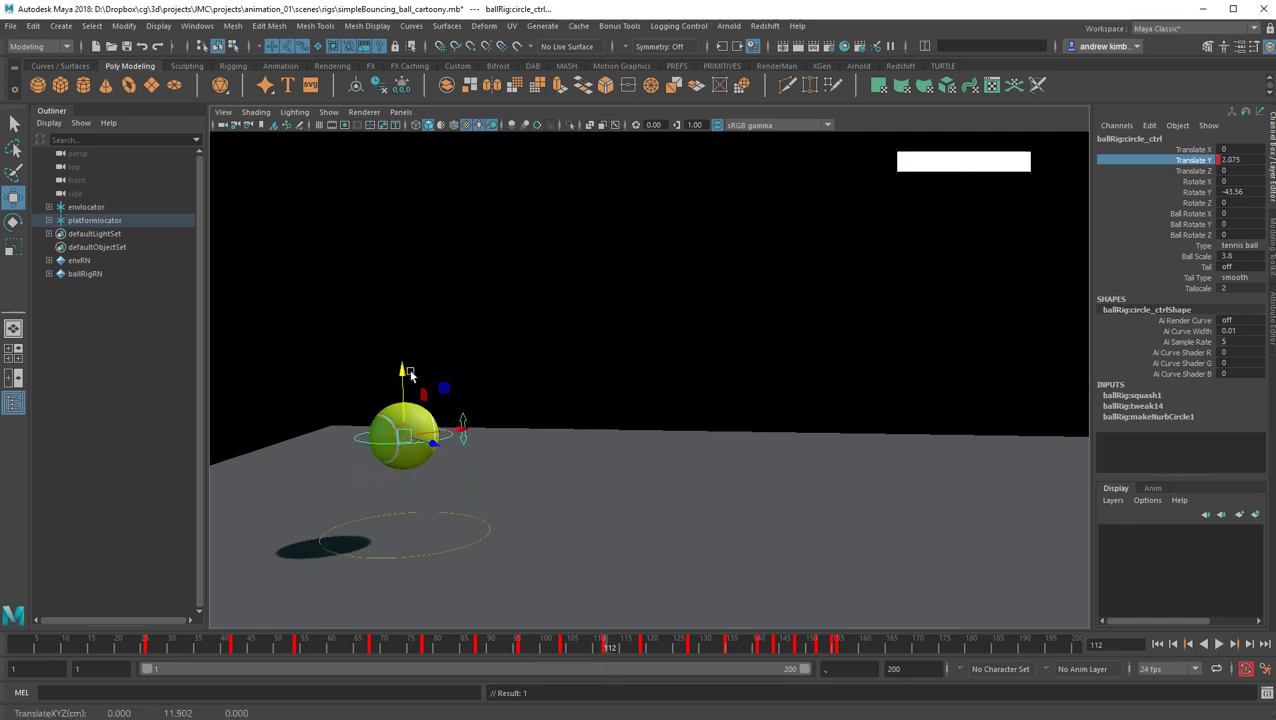
Lift the ball control in Translate Y to about 0.9 at frame 123 and about 0.27 at frame 131.
click(667, 645)
mouse_move(405, 437)
mouse_down()
mouse_move(413, 410)
mouse_move(406, 429)
mouse_up()
click(706, 648)
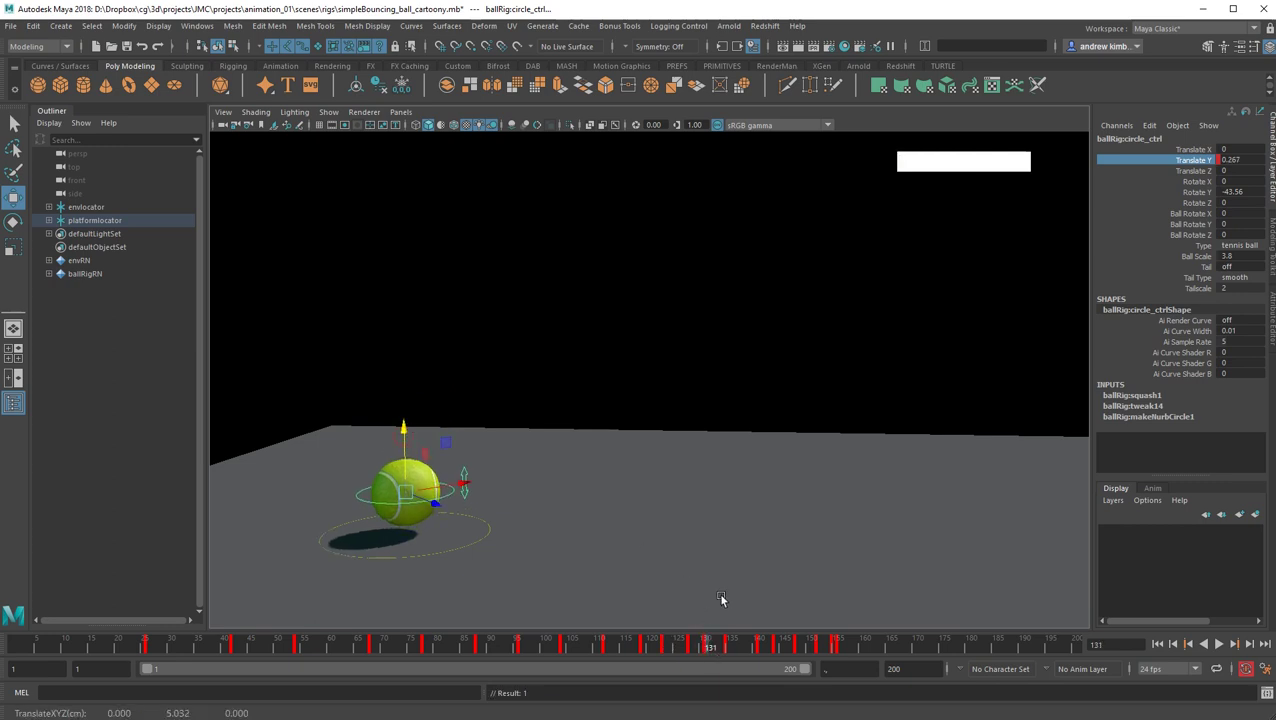
Return to the Graph Editor and lower the frame 54 peak to about 10.1 and the frame 78 peak to about 6.3.
click(744, 648)
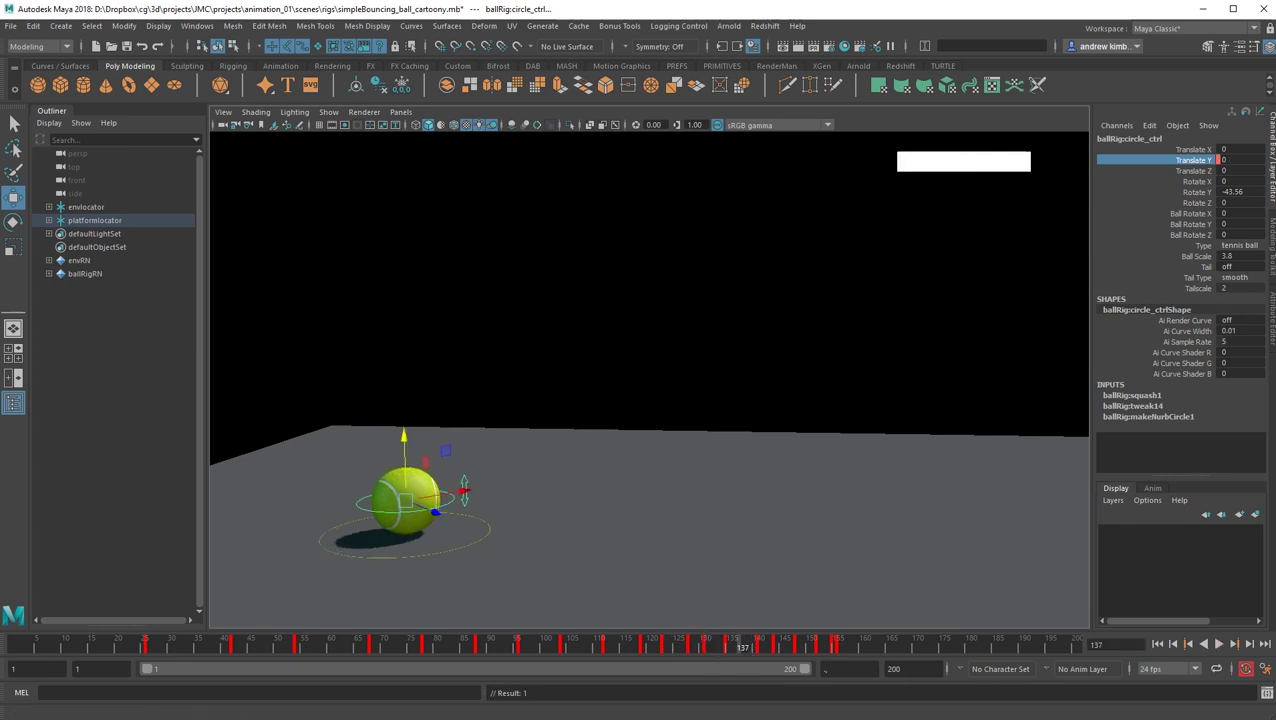
click(697, 714)
drag(880, 318, 908, 181)
drag(816, 322, 892, 360)
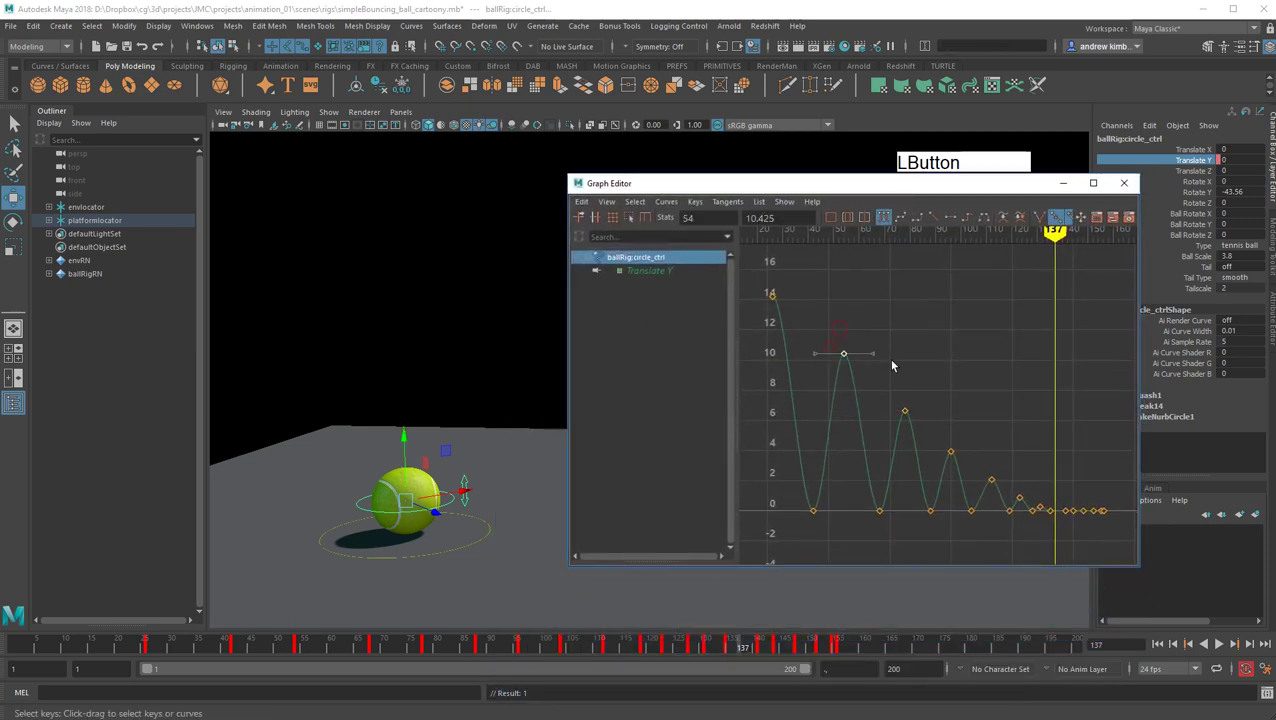
middle_drag(888, 367, 888, 373)
drag(889, 384, 922, 424)
middle_drag(927, 390, 927, 395)
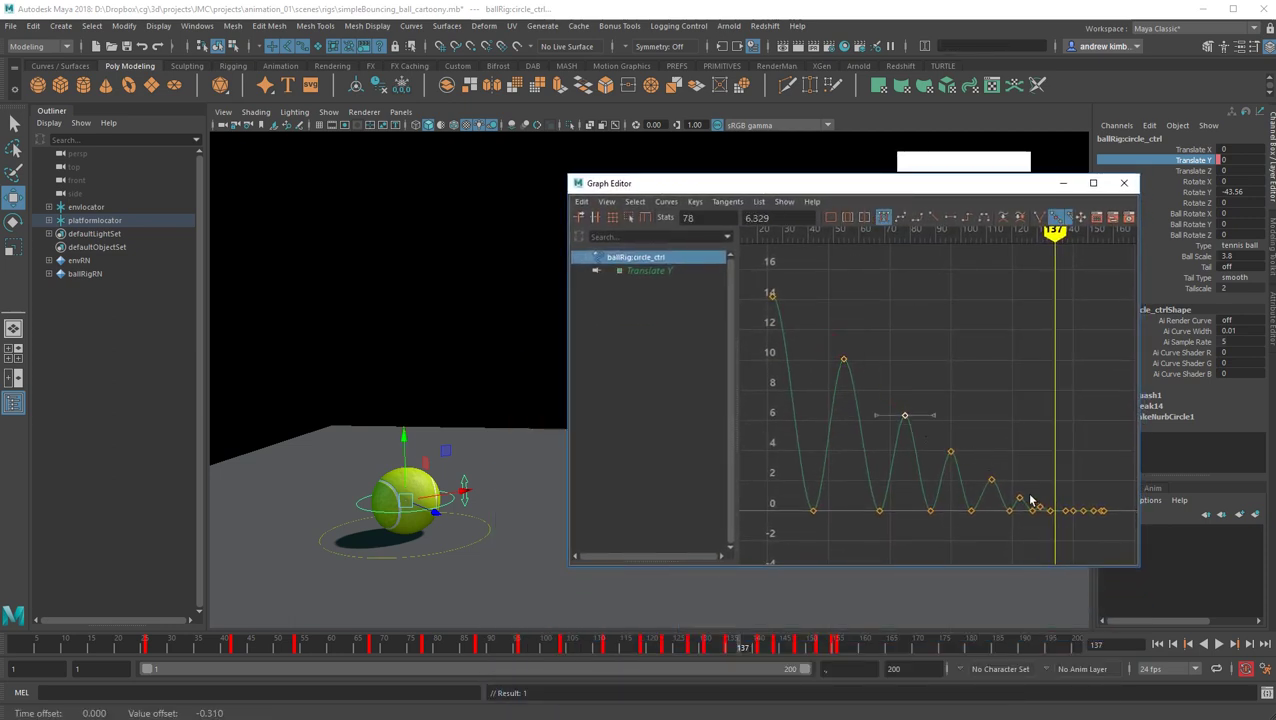
drag(822, 182, 822, 187)
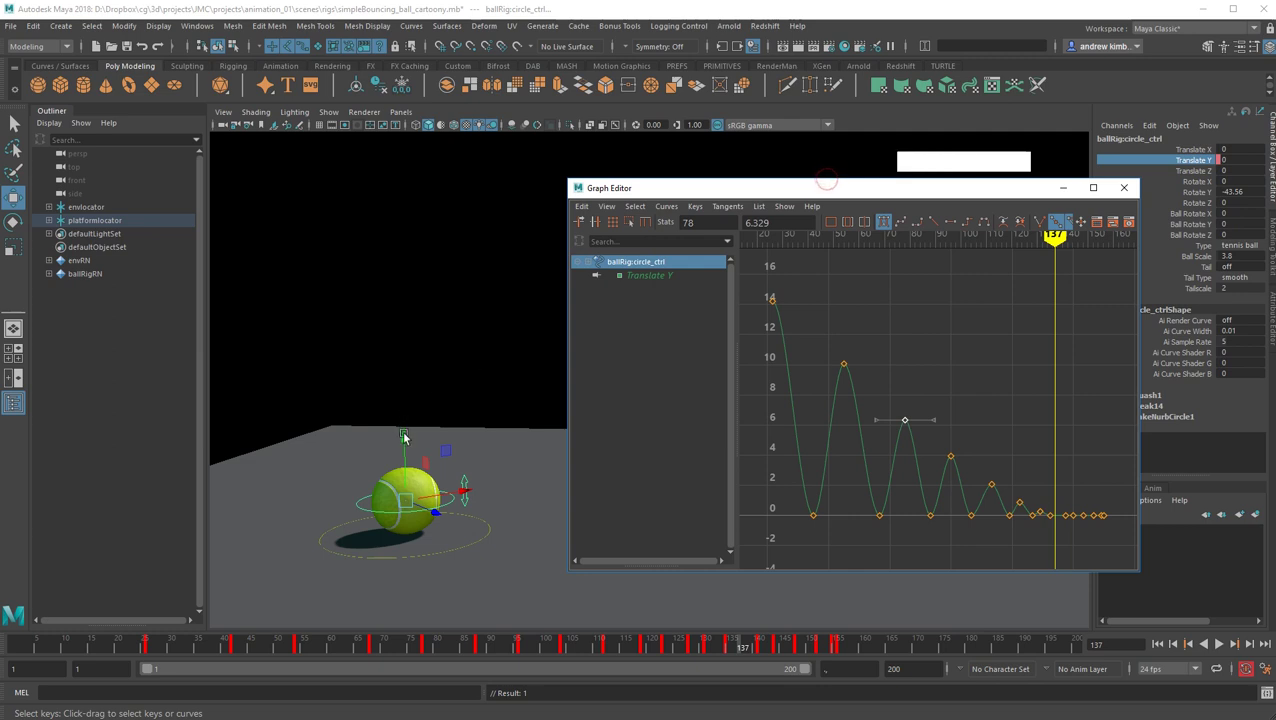
Raise the ball control to about 0.19 in Translate Y at frame 137 and frame the small bounces on the curve.
drag(405, 435, 405, 429)
drag(1042, 481, 1078, 544)
key(f)
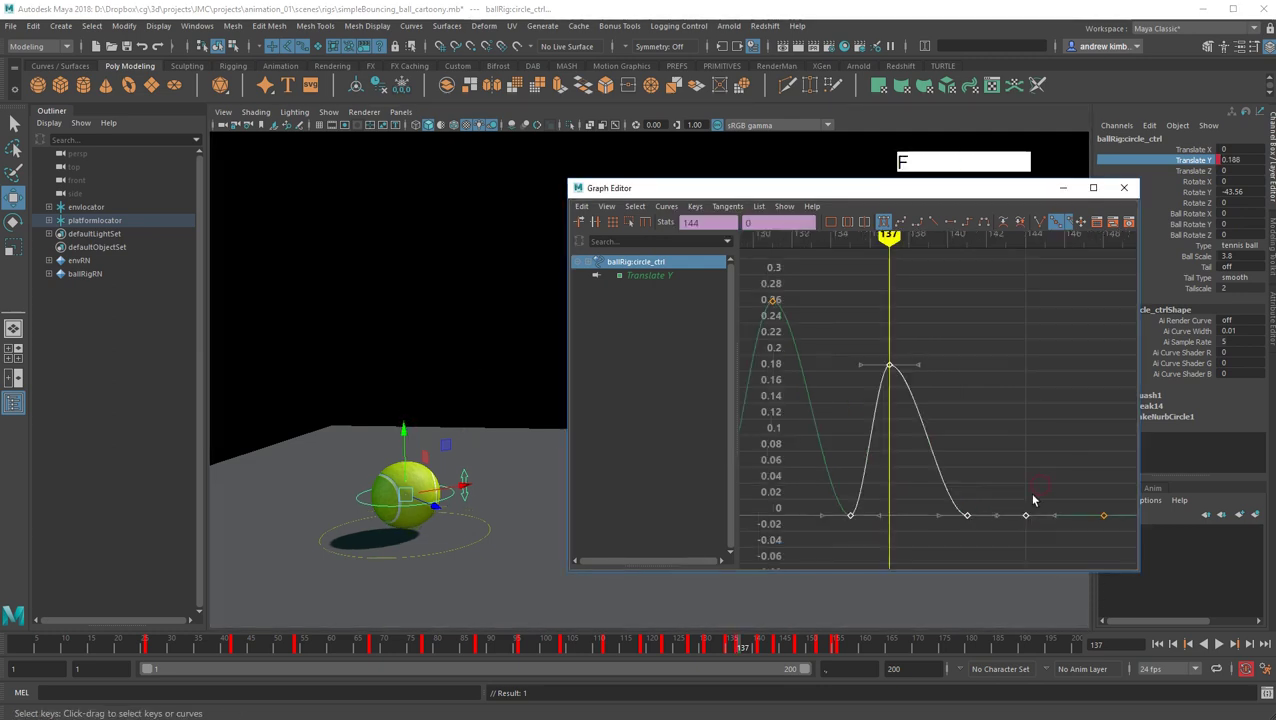
click(988, 454)
alt+right_drag(987, 454, 954, 461)
Add a Translate Y peak key at frame 142 and adjust it on the curve to about 0.12.
drag(907, 243, 971, 250)
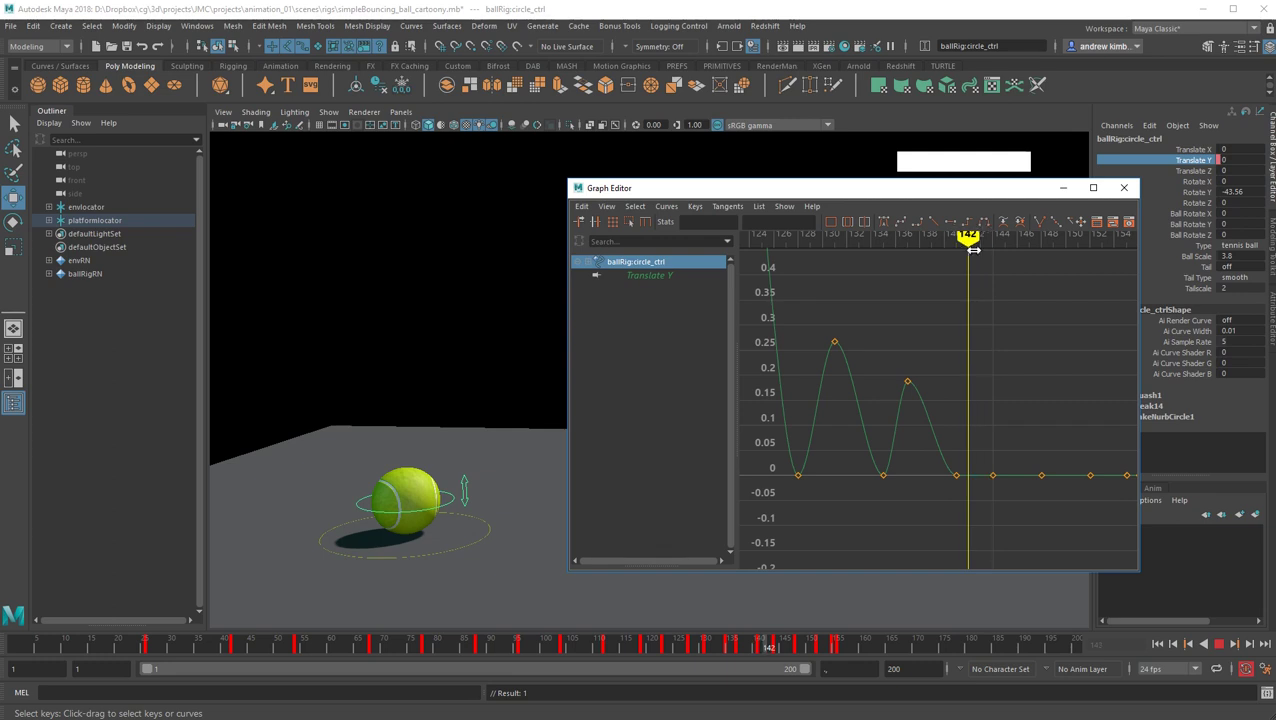
drag(403, 437, 403, 423)
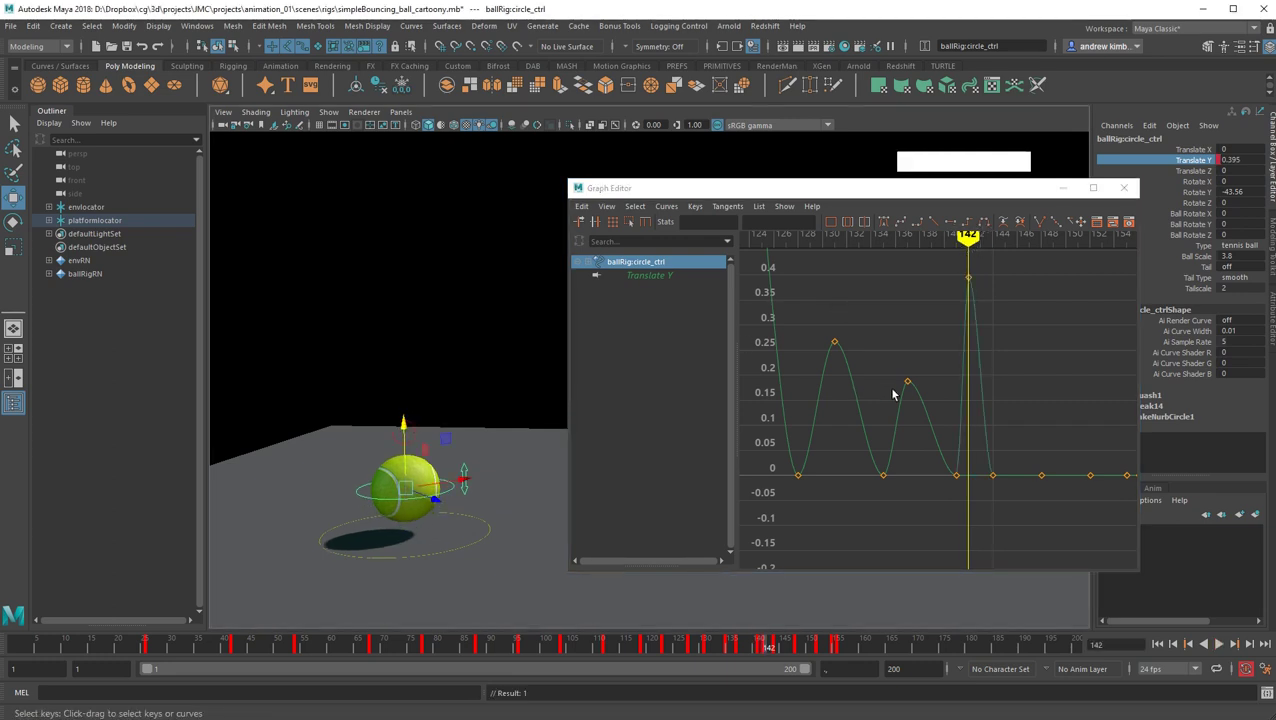
drag(946, 266, 995, 308)
shift+middle_drag(1010, 339, 1018, 475)
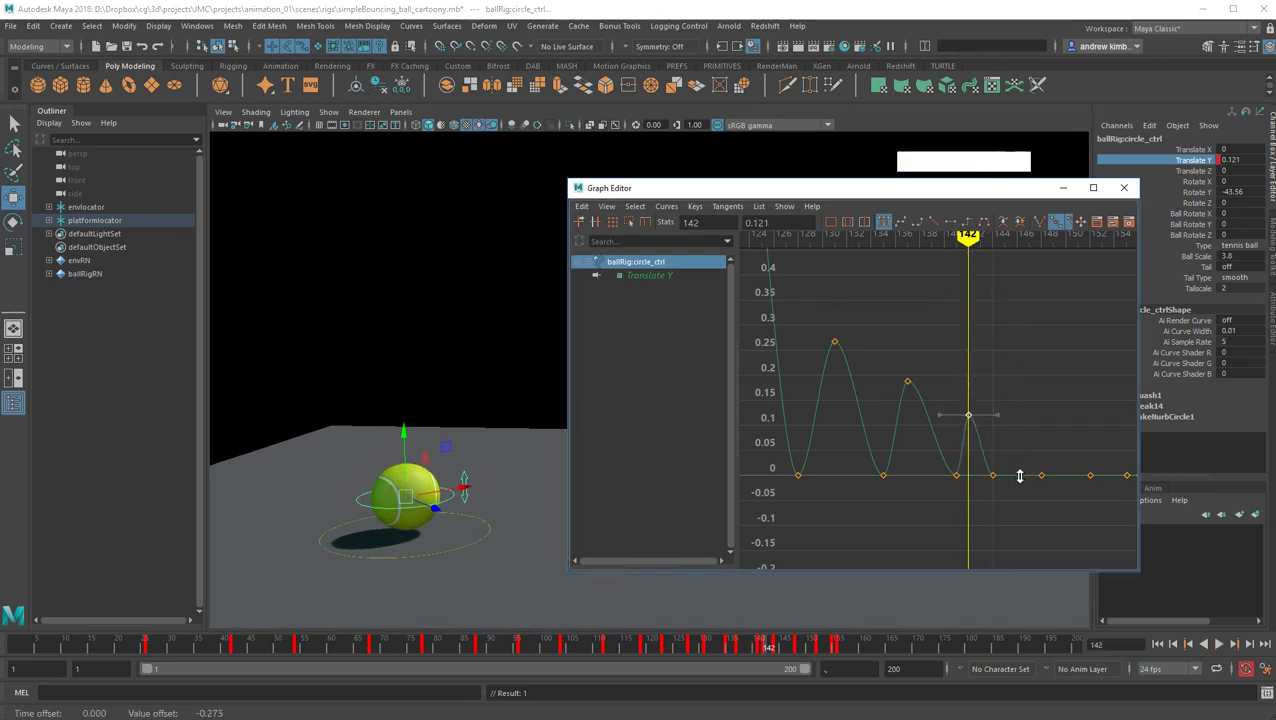
Add a Translate Y peak key at frame 146 and adjust it on the curve to about 0.08.
drag(968, 250, 1016, 238)
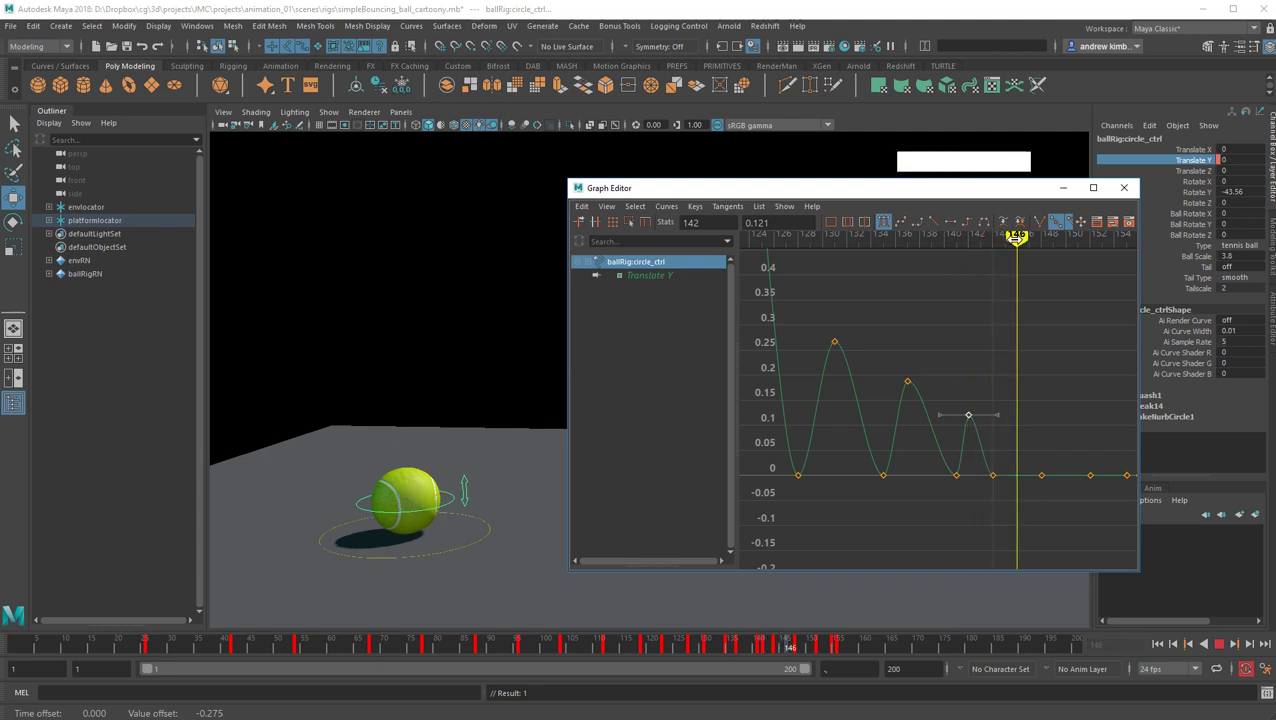
drag(405, 440, 405, 426)
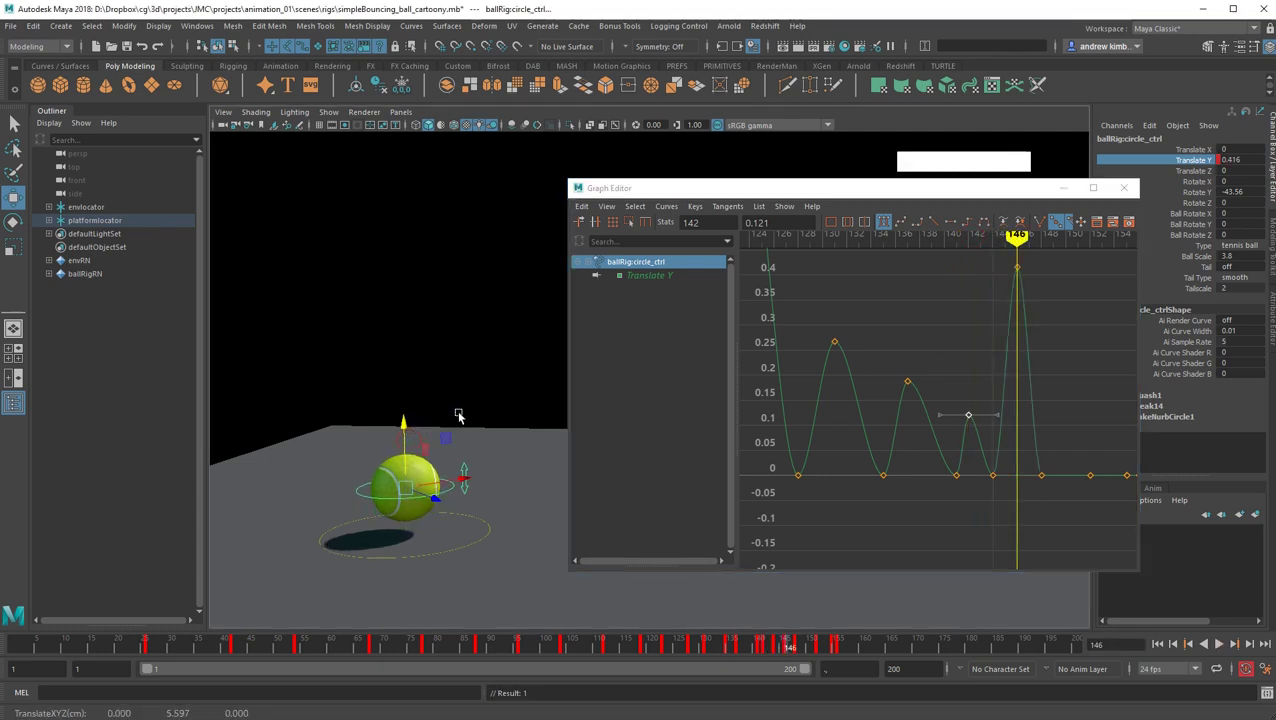
drag(954, 261, 1038, 289)
shift+middle_drag(1055, 358, 1063, 522)
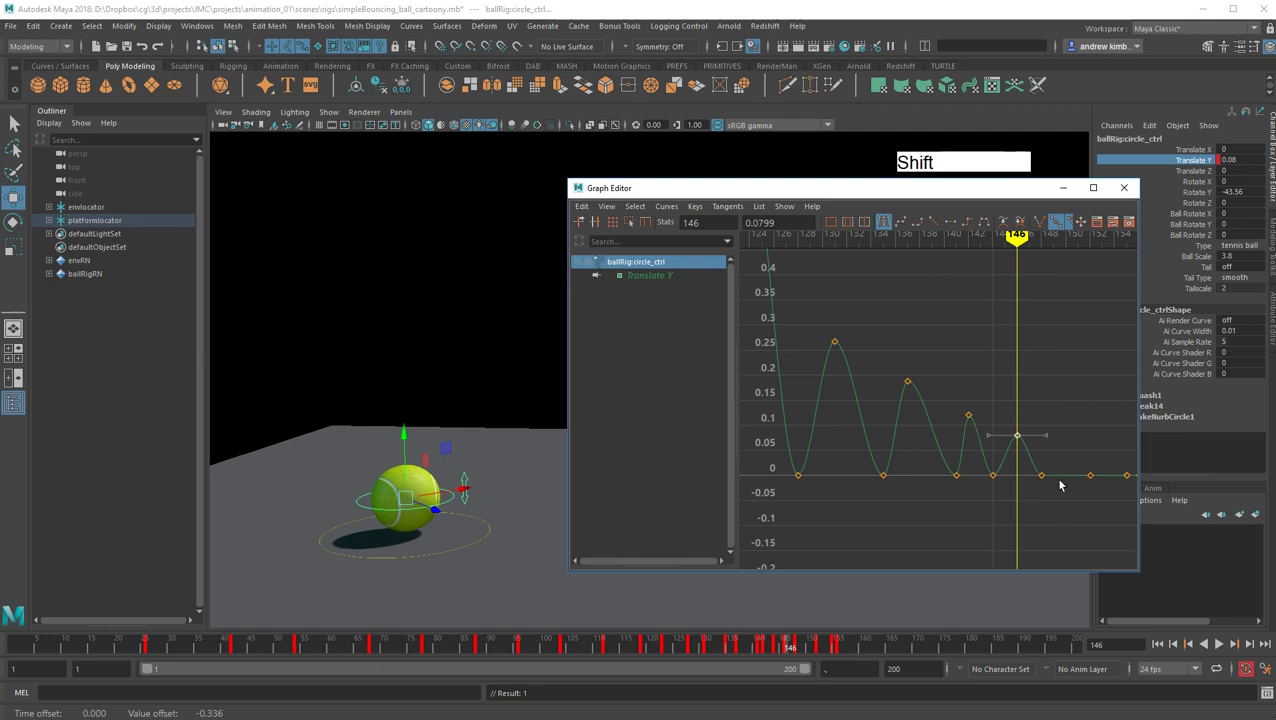
Add Translate Y peak keys of about 0.04 at frame 150 and about 0.023 at frame 153.
drag(1044, 235, 1065, 236)
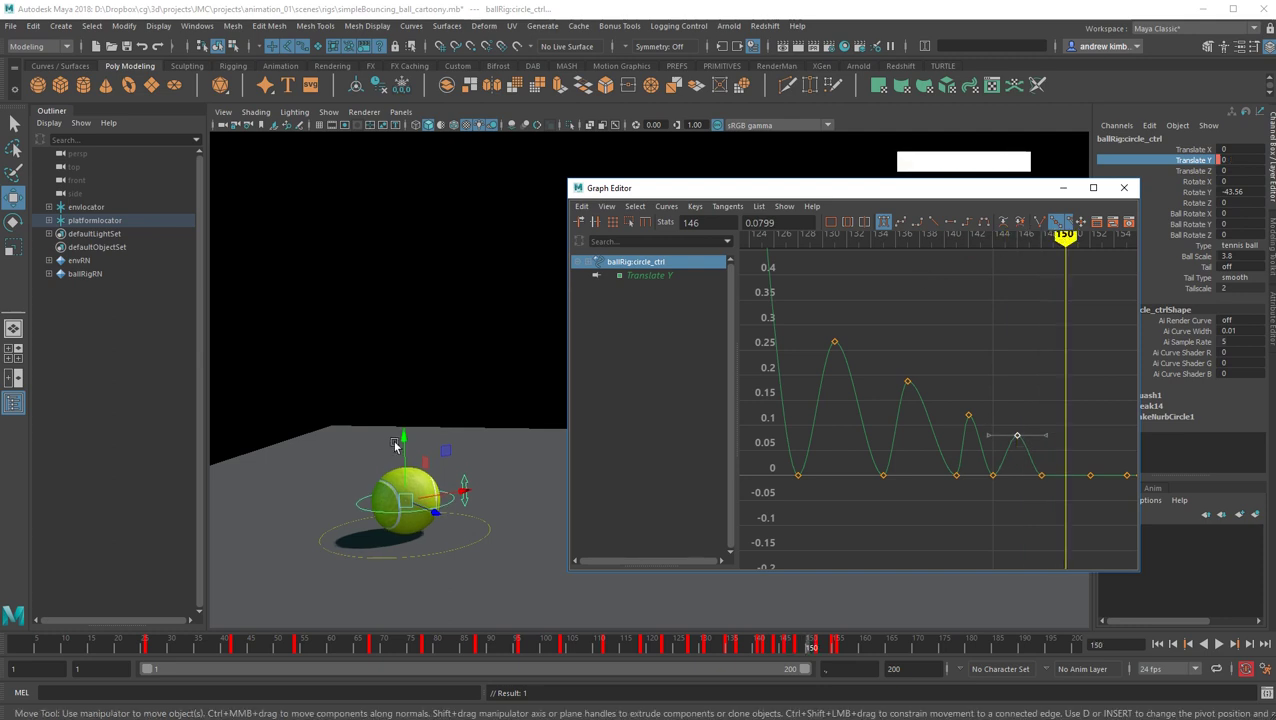
alt+middle_drag(932, 423, 820, 400)
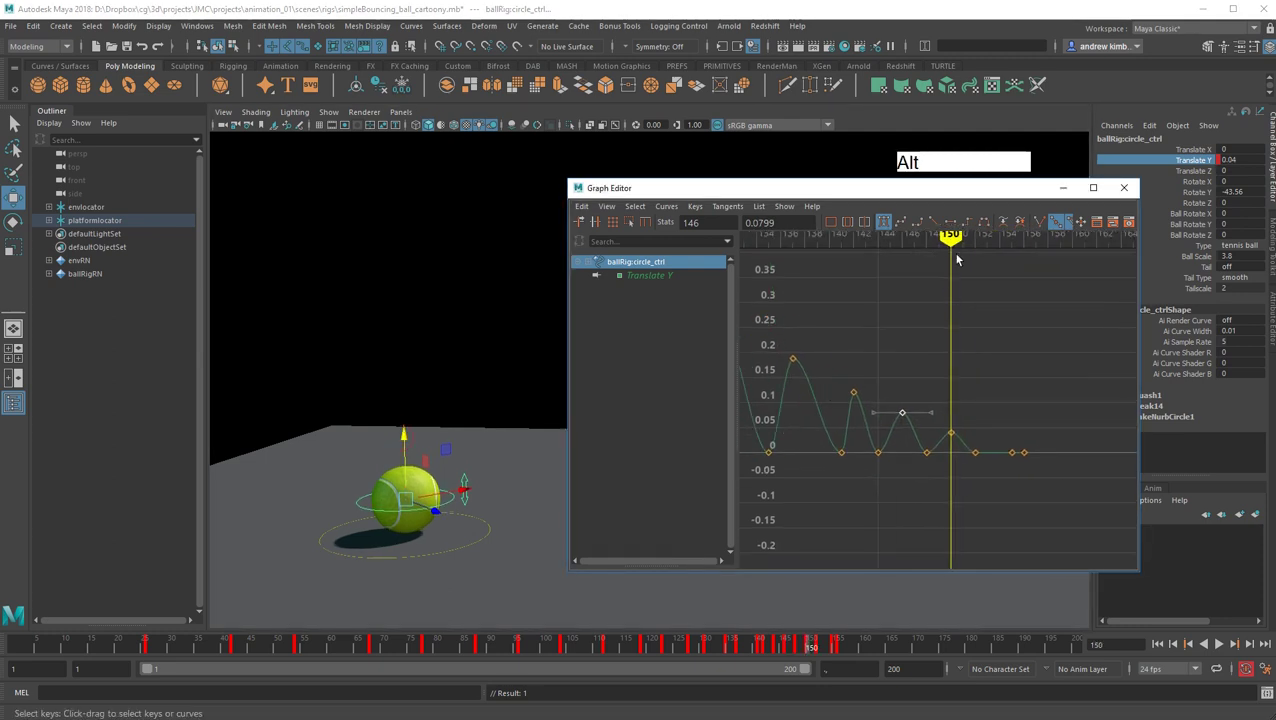
drag(952, 242, 987, 245)
drag(404, 437, 405, 431)
shift+middle_drag(1012, 440, 1020, 433)
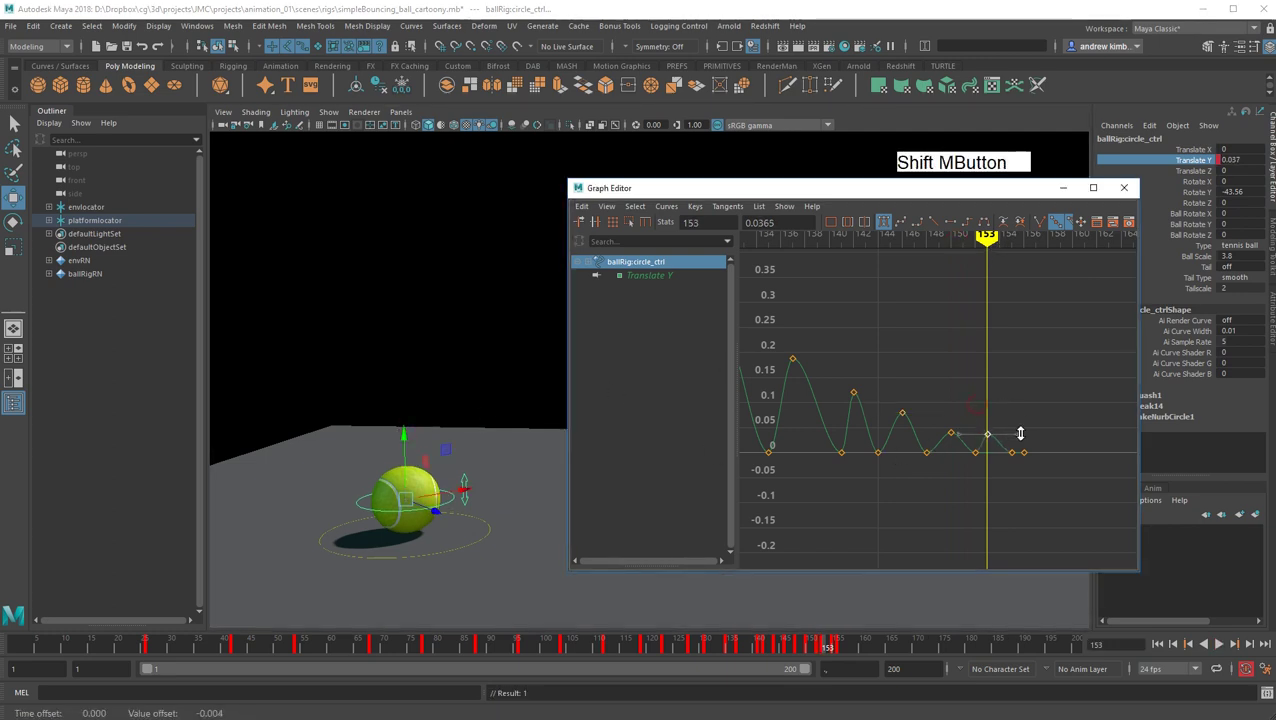
Shift the Translate Y keys from frame 142 to the last contact one frame later.
alt+middle_drag(897, 419, 912, 427)
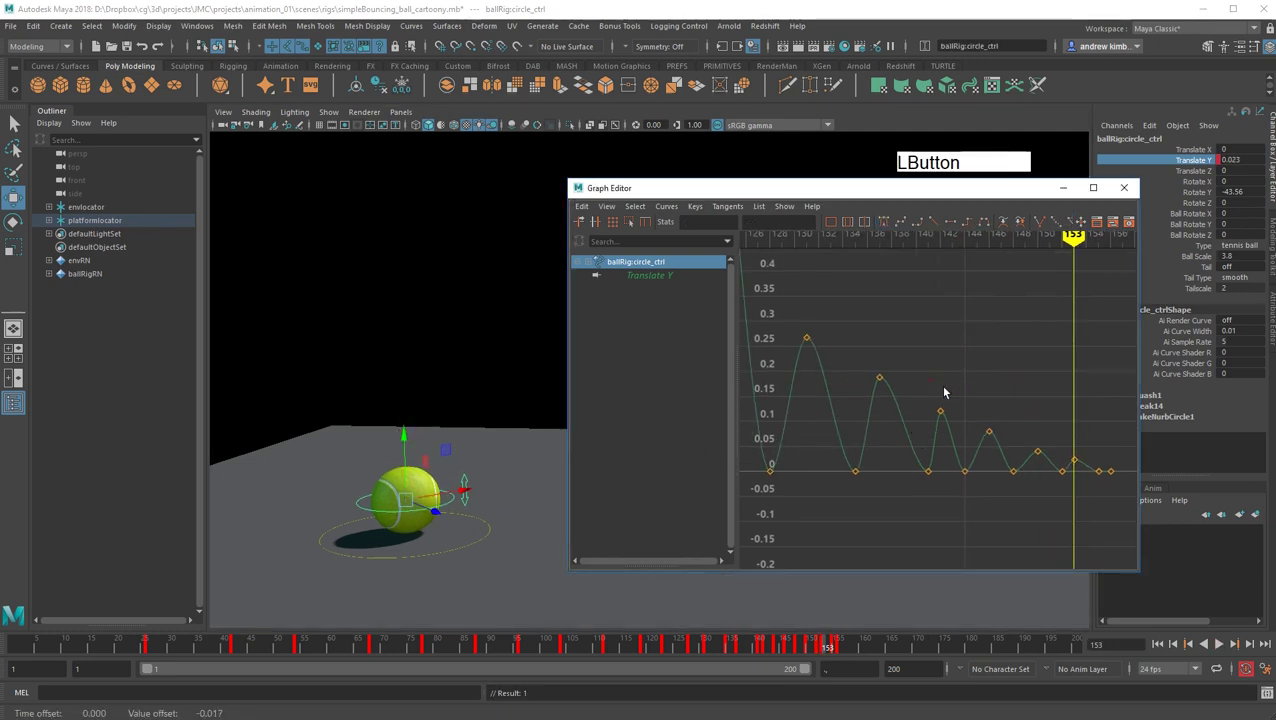
drag(1084, 488, 1084, 489)
mouse_move(994, 504)
shift+middle_down()
mouse_move(1006, 498)
mouse_move(911, 476)
mouse_move(1010, 518)
shift+middle_up()
click(991, 382)
Raise the Translate Y peak key at frame 131 to about 0.5 to even out the bounce falloff.
alt+scroll(977, 504, down, 3)
alt+scroll(1000, 500, down, 3)
click(884, 371)
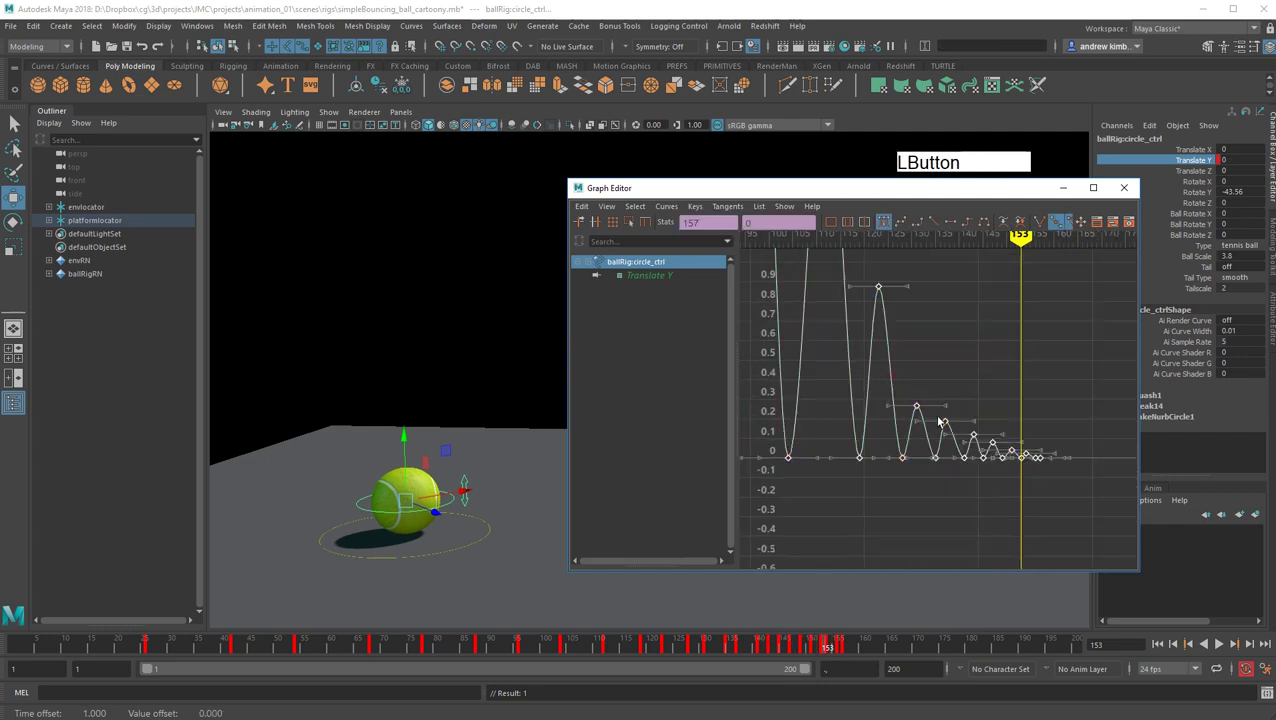
drag(905, 424, 904, 427)
shift+middle_drag(935, 385, 936, 364)
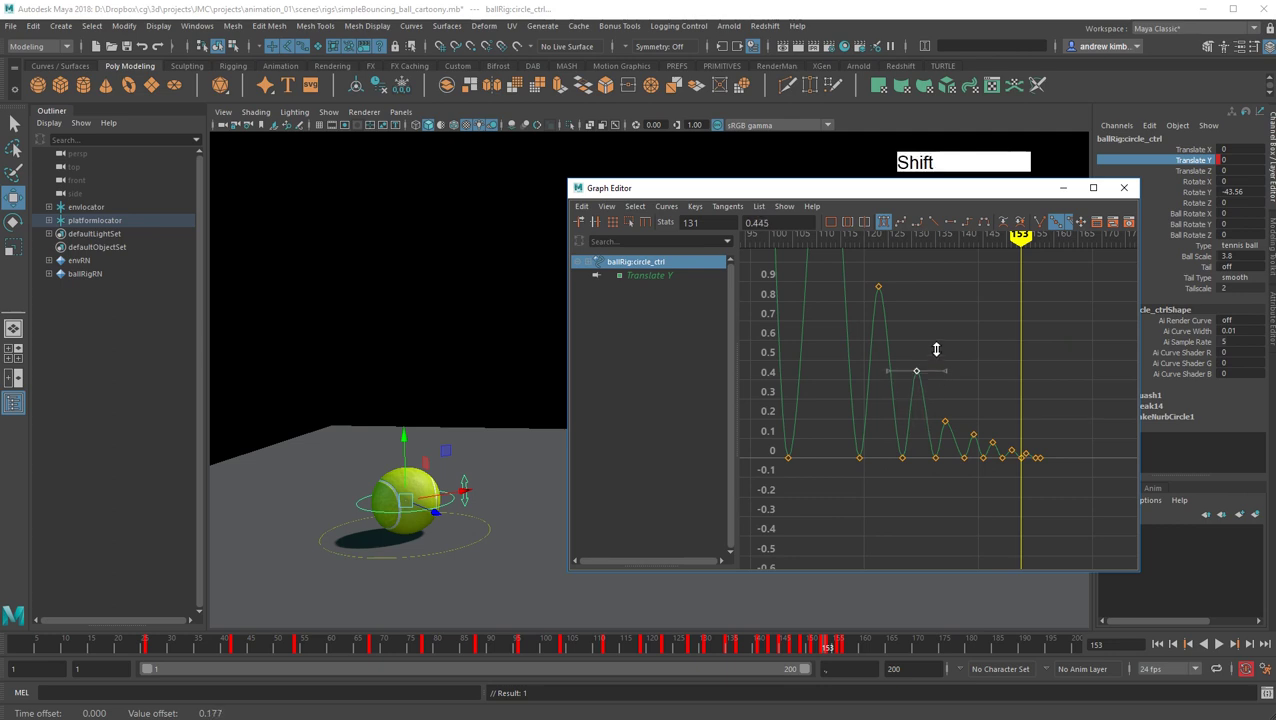
key(f)
click(1014, 378)
alt+scroll(1033, 430, down, 4)
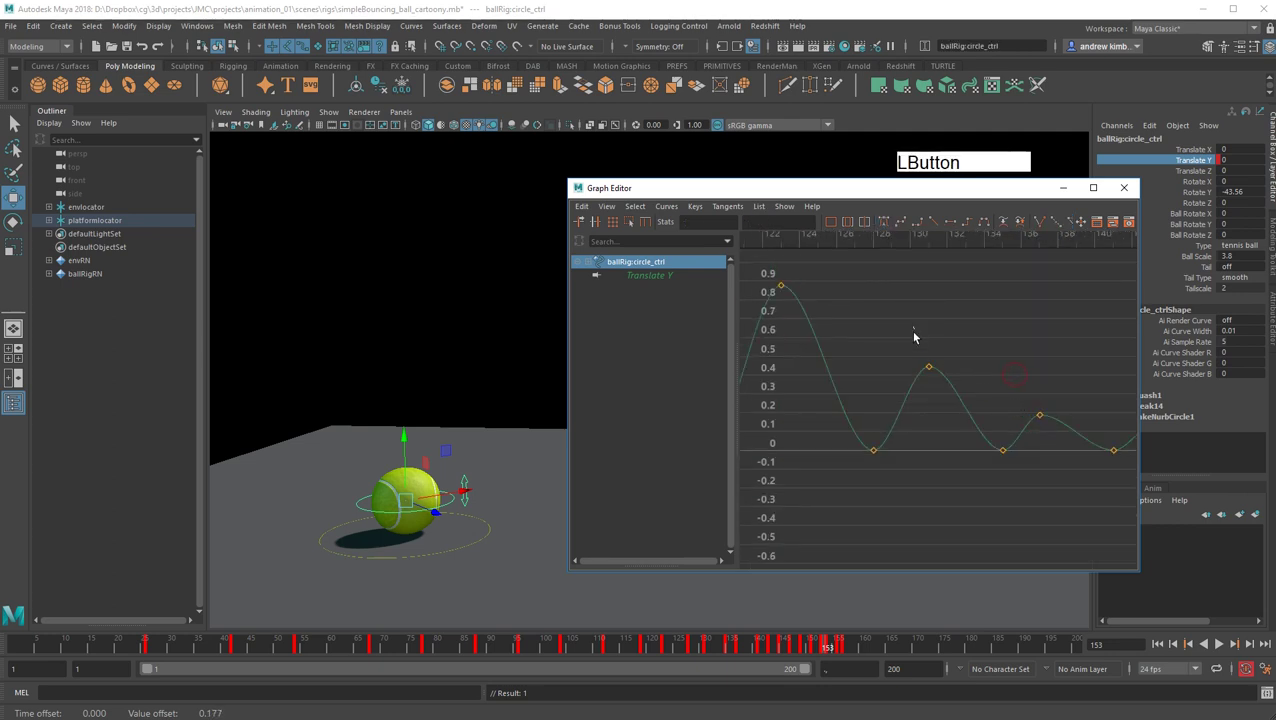
drag(914, 337, 980, 409)
shift+middle_drag(985, 410, 985, 401)
Raise the Translate Y peak key at frame 137 to about 0.31 and frame the whole curve.
key(f)
alt+scroll(992, 450, down, 4)
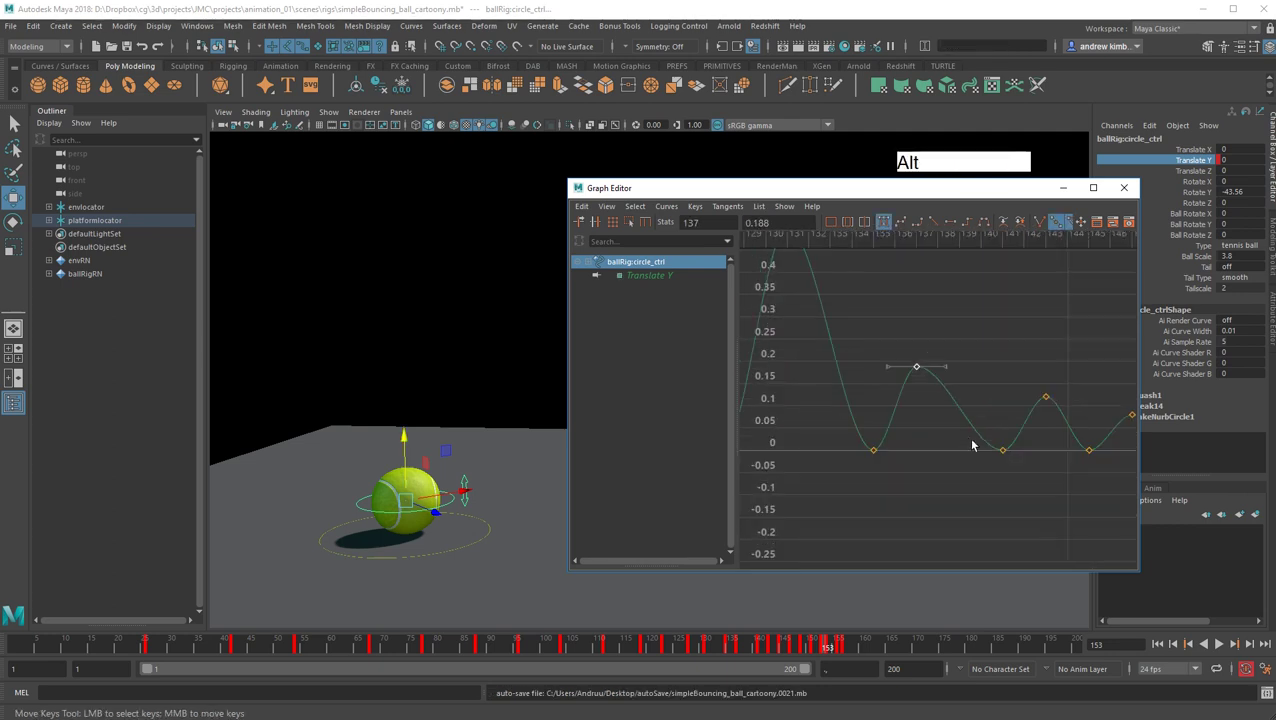
shift+middle_drag(971, 445, 968, 394)
alt+scroll(968, 424, down, 6)
click(964, 461)
key(f)
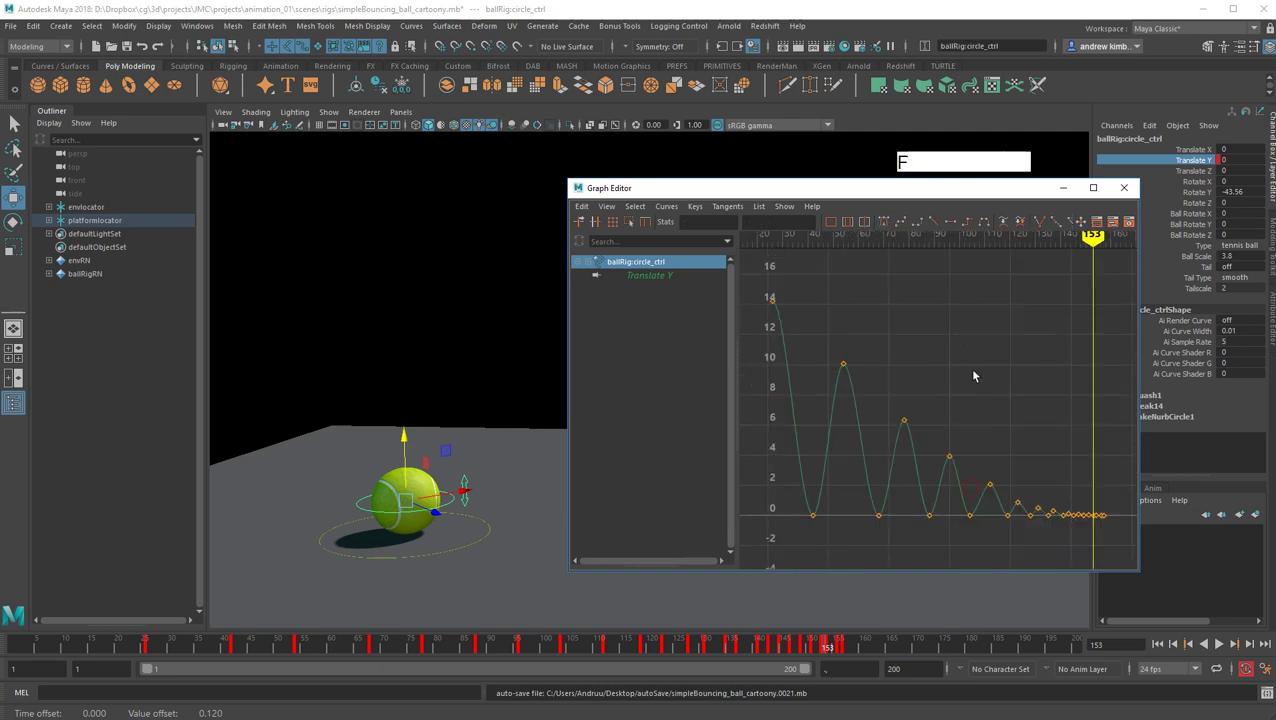
Slightly lower the Translate Y peak keys at frames 54, 78 and 96 on the curve.
scroll(973, 390, down, 3)
scroll(973, 399, up, 3)
drag(823, 322, 868, 395)
shift+middle_drag(883, 372, 883, 384)
drag(886, 398, 928, 436)
shift+middle_drag(934, 428, 935, 438)
drag(936, 439, 965, 468)
shift+middle_drag(977, 455, 977, 463)
Frame the final small bounces and lower the frame 154 Translate Y peak to about 0.02.
mouse_move(1083, 240)
mouse_down()
mouse_move(763, 238)
mouse_move(871, 240)
mouse_move(1105, 322)
mouse_move(948, 318)
mouse_move(1090, 328)
mouse_up()
drag(1064, 467, 1114, 543)
key(f)
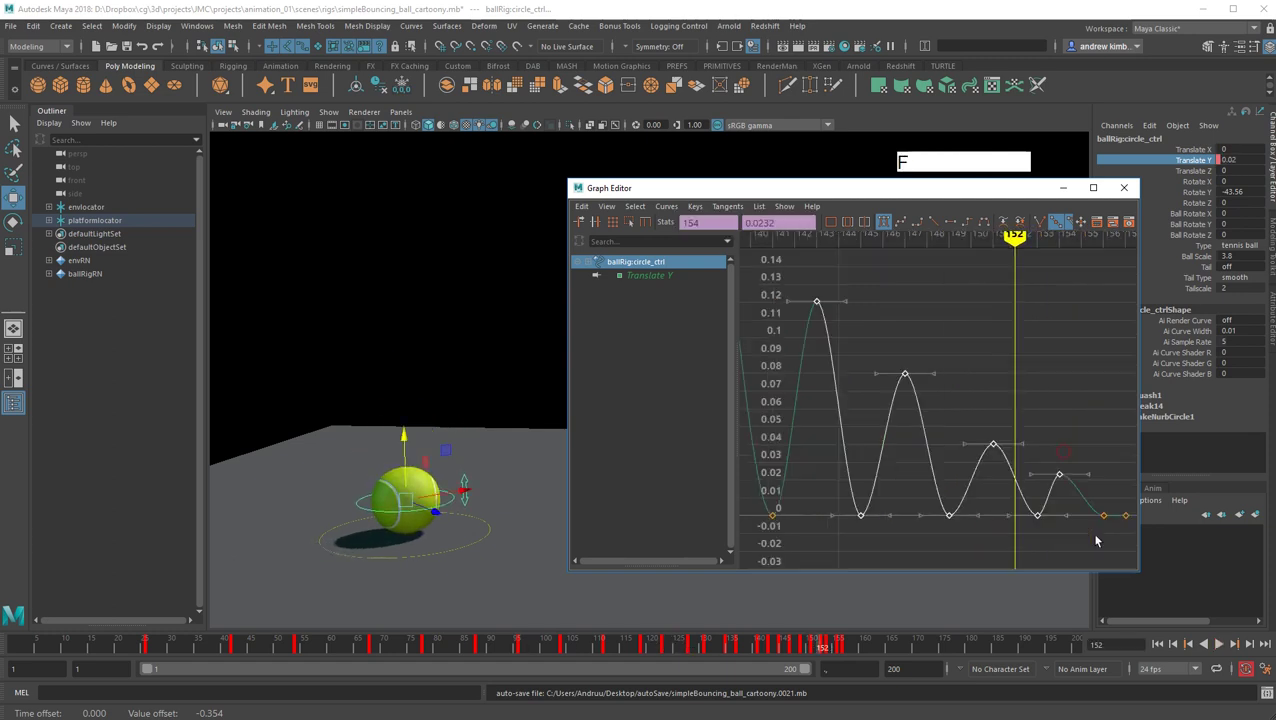
click(1067, 522)
drag(973, 410, 1092, 480)
shift+middle_drag(1095, 478, 947, 436)
drag(1005, 516, 1004, 512)
alt+middle_drag(1008, 504, 1000, 502)
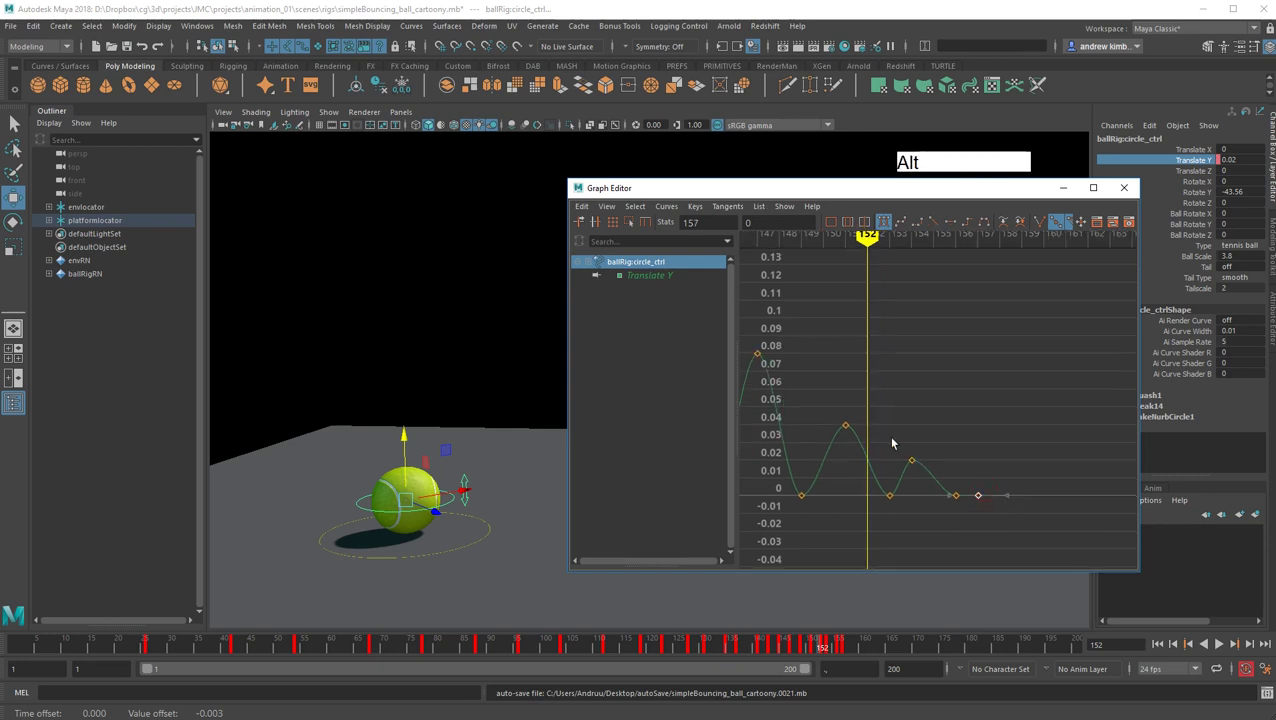
Lower the frame 154 peak slightly further and set the frame 151 Translate Y peak to about 0.039.
drag(891, 437, 948, 474)
shift+middle_drag(949, 474, 949, 477)
click(934, 434)
drag(839, 407, 872, 438)
shift+middle_drag(873, 435, 873, 437)
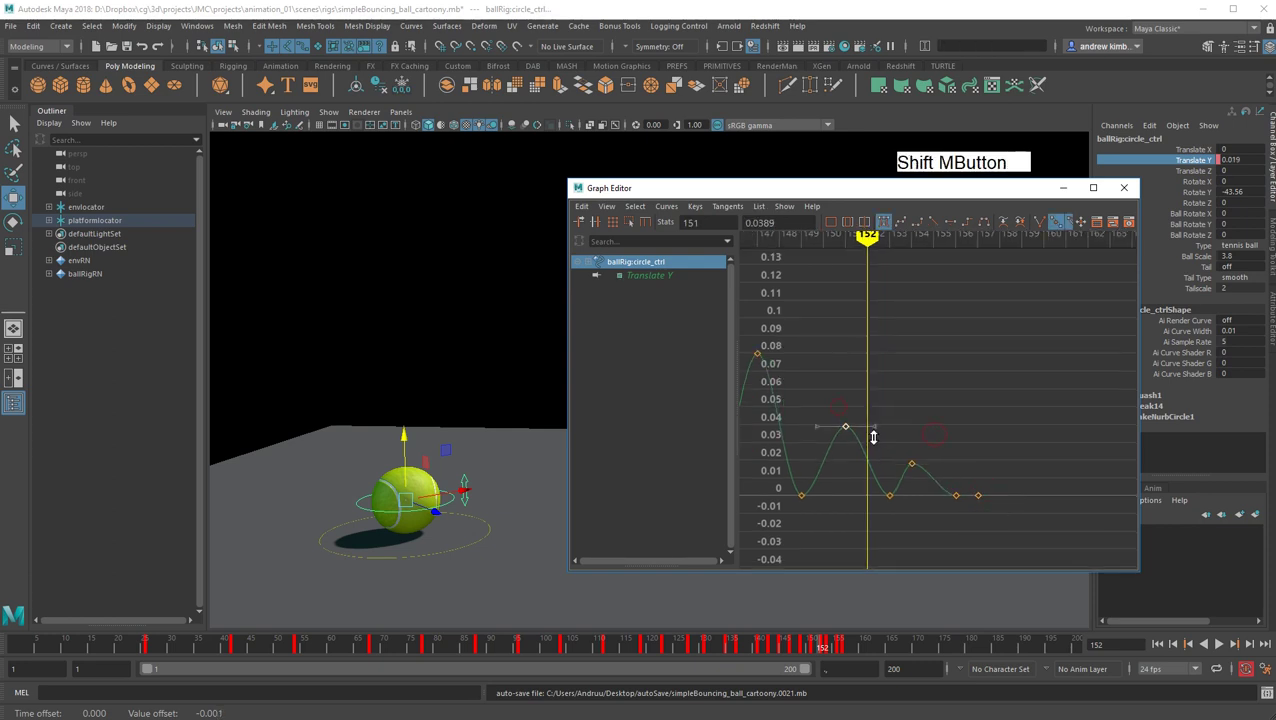
Reposition and enlarge the Graph Editor window to give the Translate Y curve more room.
mouse_move(866, 240)
mouse_down()
mouse_move(826, 241)
mouse_move(957, 242)
mouse_move(868, 242)
mouse_move(984, 255)
mouse_move(850, 262)
mouse_up()
scroll(938, 330, down, 3)
mouse_move(938, 330)
alt+middle_down()
mouse_move(1042, 438)
mouse_move(1065, 426)
alt+middle_up()
scroll(984, 419, down, 5)
click(994, 421)
scroll(992, 413, down, 3)
drag(928, 194, 851, 171)
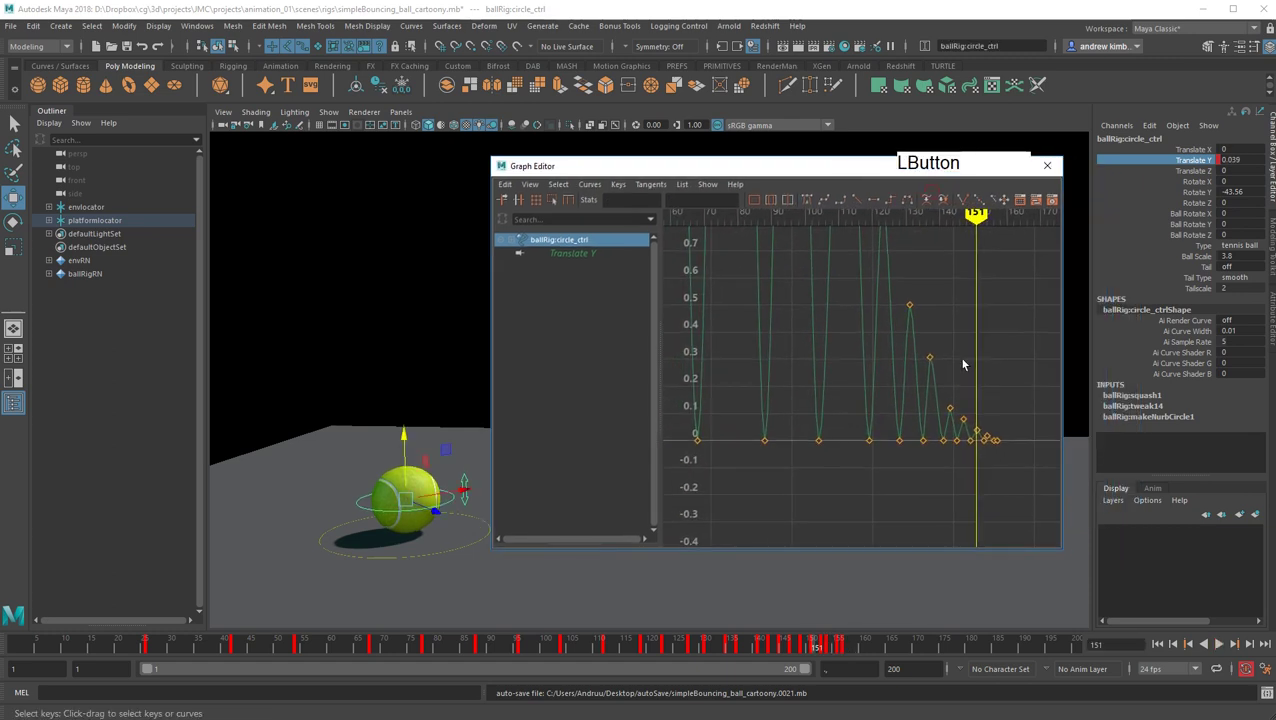
drag(1060, 552, 1221, 633)
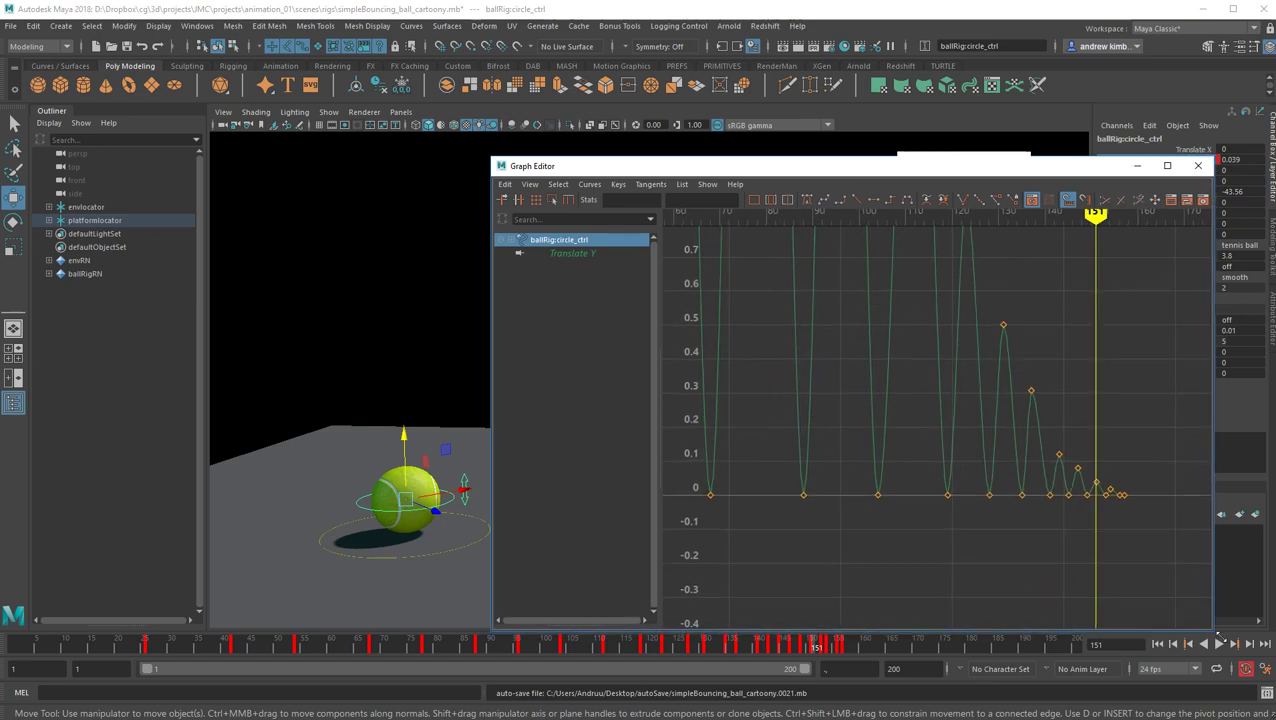
Select all the ground-contact keys at value 0 on the Translate Y curve and break their tangents.
alt+middle_drag(982, 531, 1048, 541)
scroll(1058, 546, down, 3)
drag(1009, 505, 707, 474)
alt+scroll(1073, 508, up, 5)
alt+middle_drag(1080, 494, 740, 424)
scroll(988, 486, up, 2)
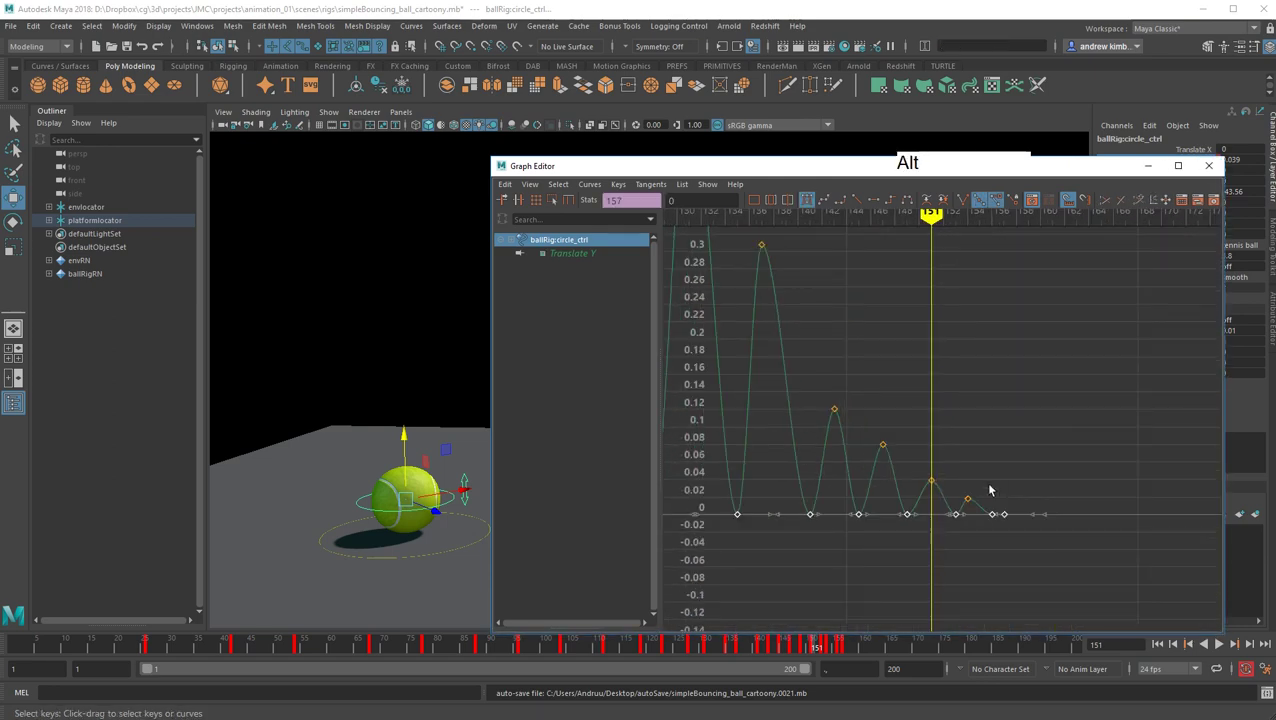
scroll(988, 488, down, 4)
alt+middle_drag(750, 478, 1047, 522)
alt+middle_drag(774, 534, 1036, 549)
alt+middle_drag(1175, 494, 950, 510)
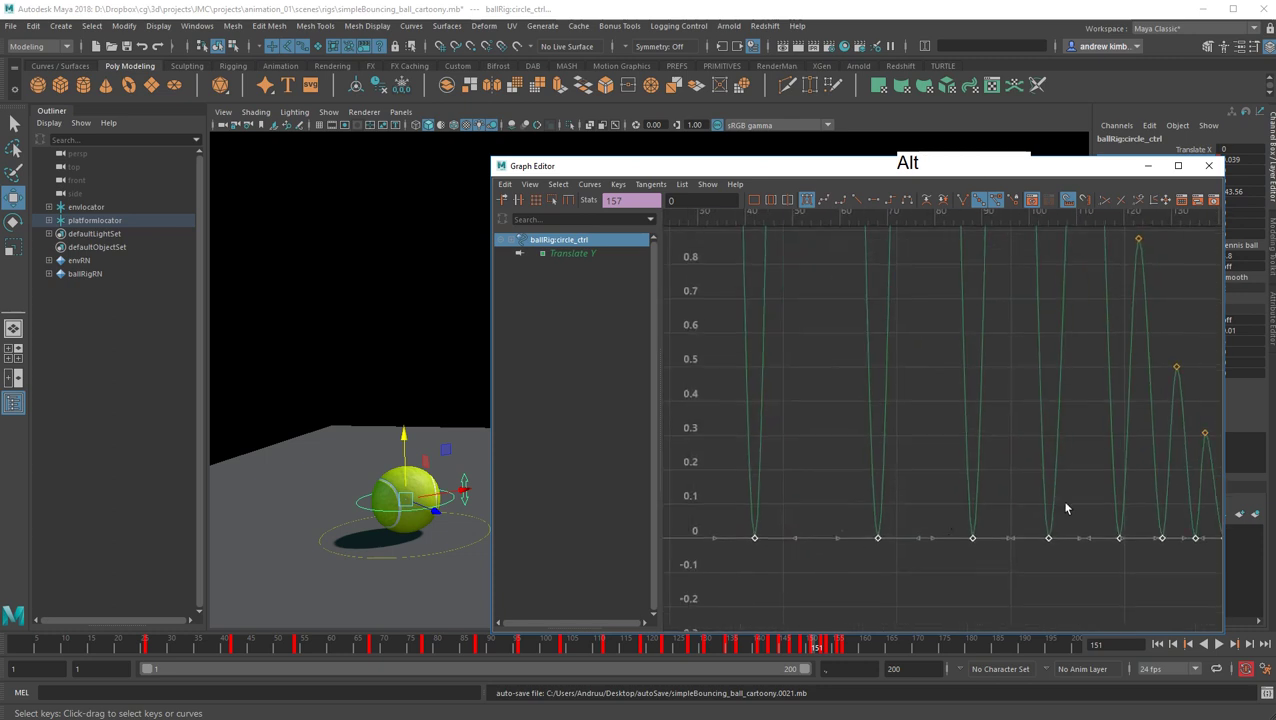
alt+middle_drag(1200, 518, 956, 487)
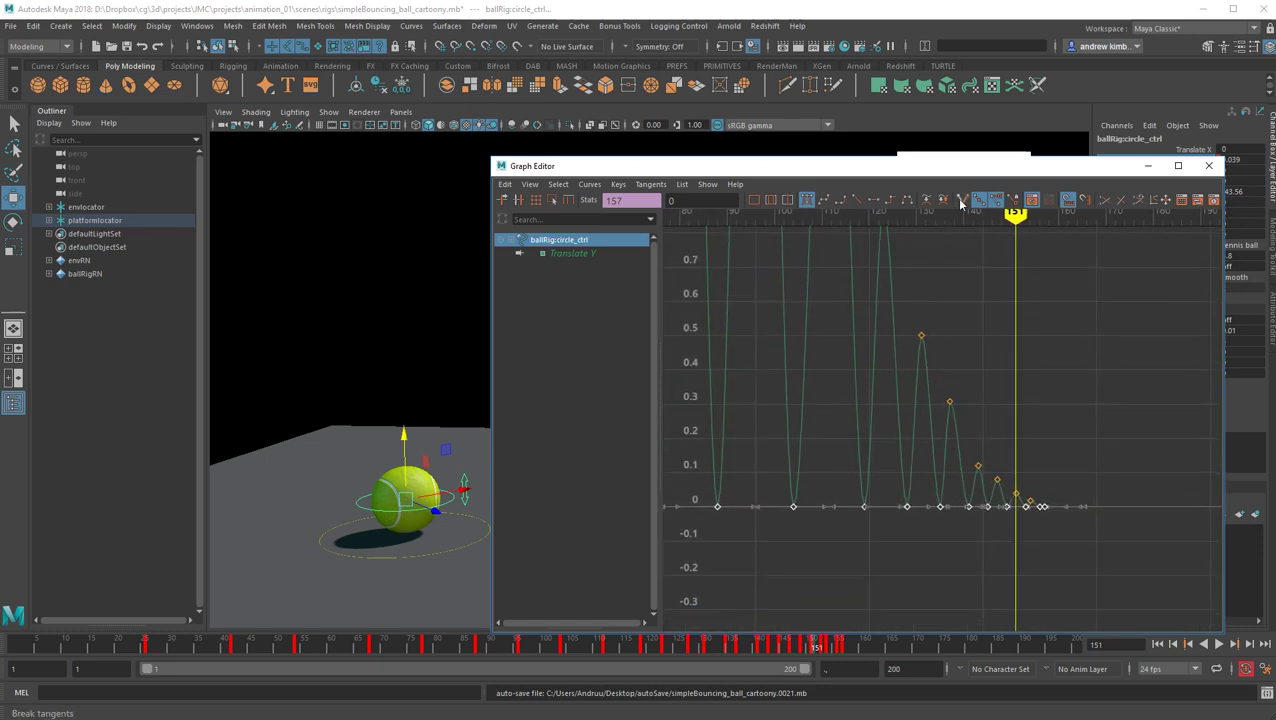
click(961, 202)
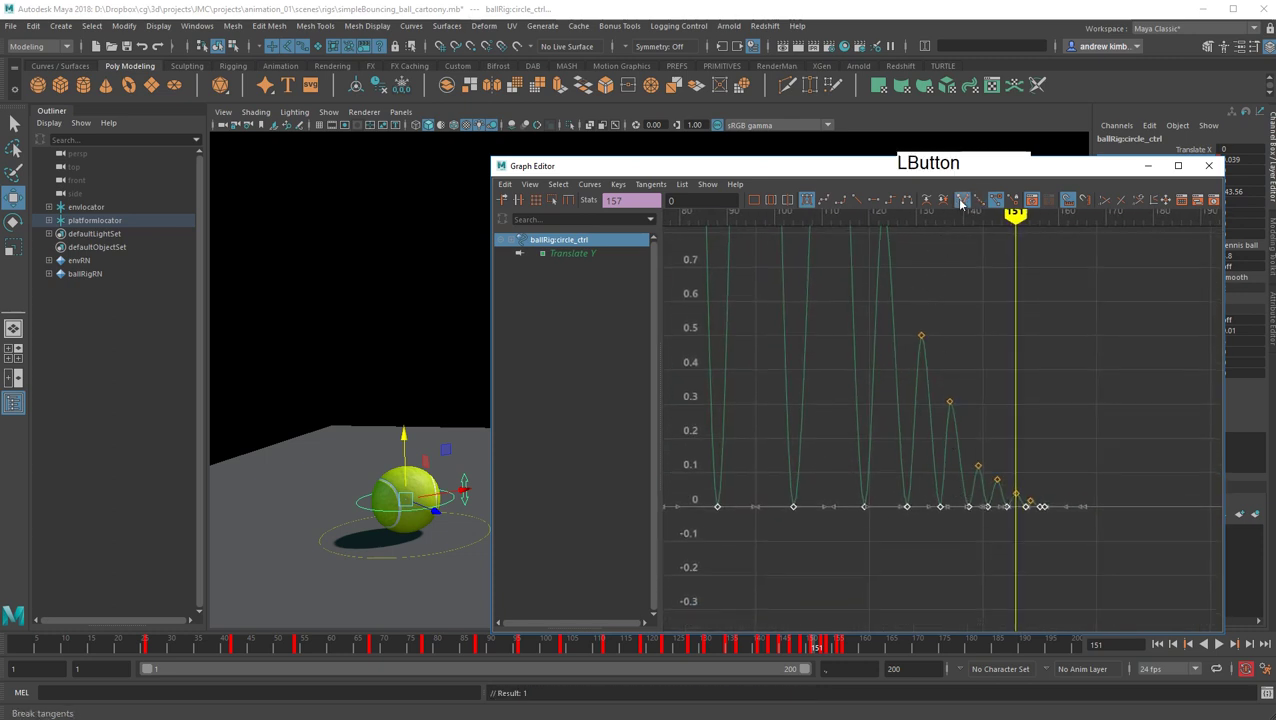
click(1035, 558)
Frame the first fall and tilt the frame 26 key's tangent slightly downward on the Translate Y curve.
alt+middle_drag(854, 538, 1046, 550)
alt+middle_drag(823, 508, 1057, 517)
drag(870, 503, 963, 559)
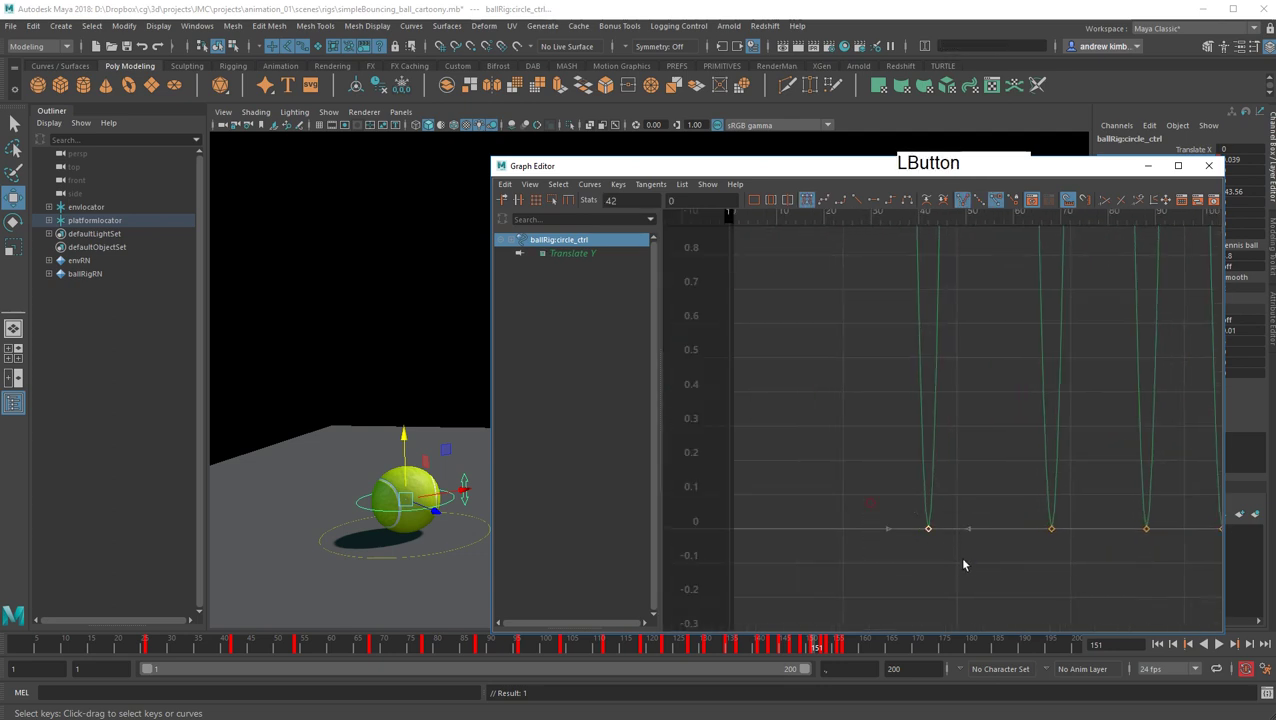
key(f)
click(902, 380)
drag(836, 338, 887, 403)
key(f)
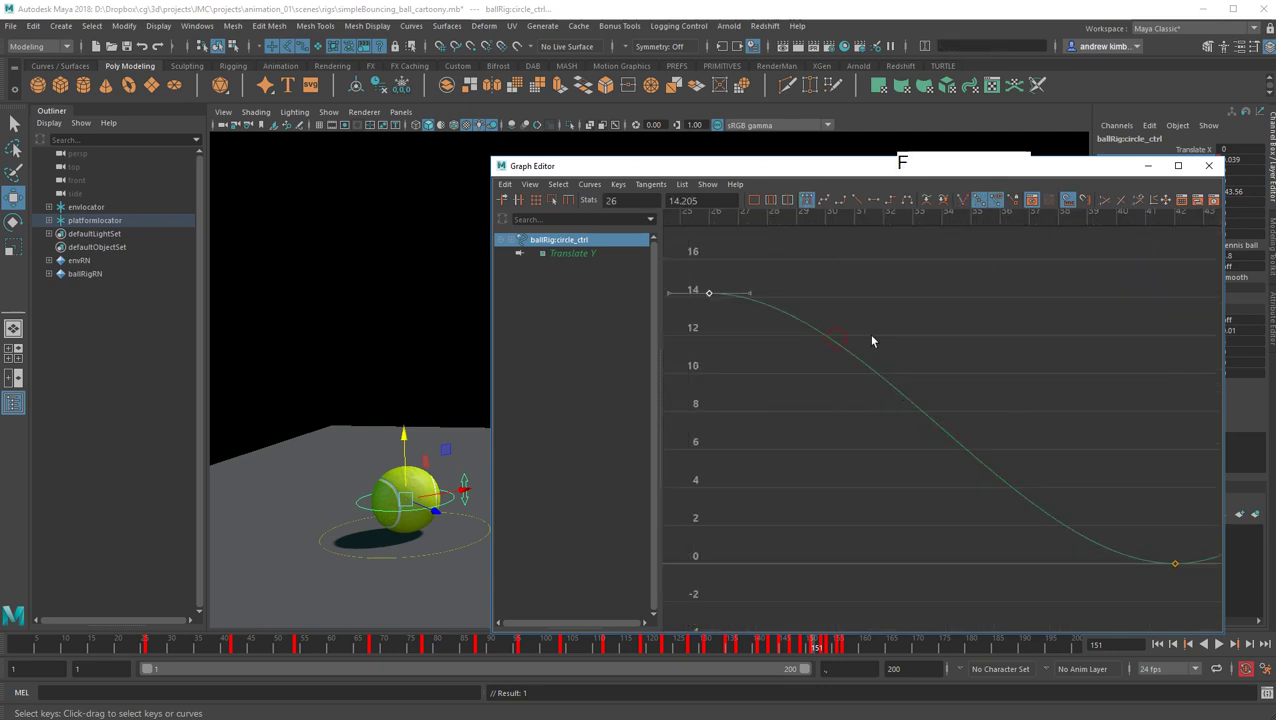
drag(740, 309, 739, 310)
middle_drag(797, 361, 797, 371)
Raise the incoming tangent of the frame 42 ground contact so the fall ends steeply.
drag(1066, 443, 1179, 588)
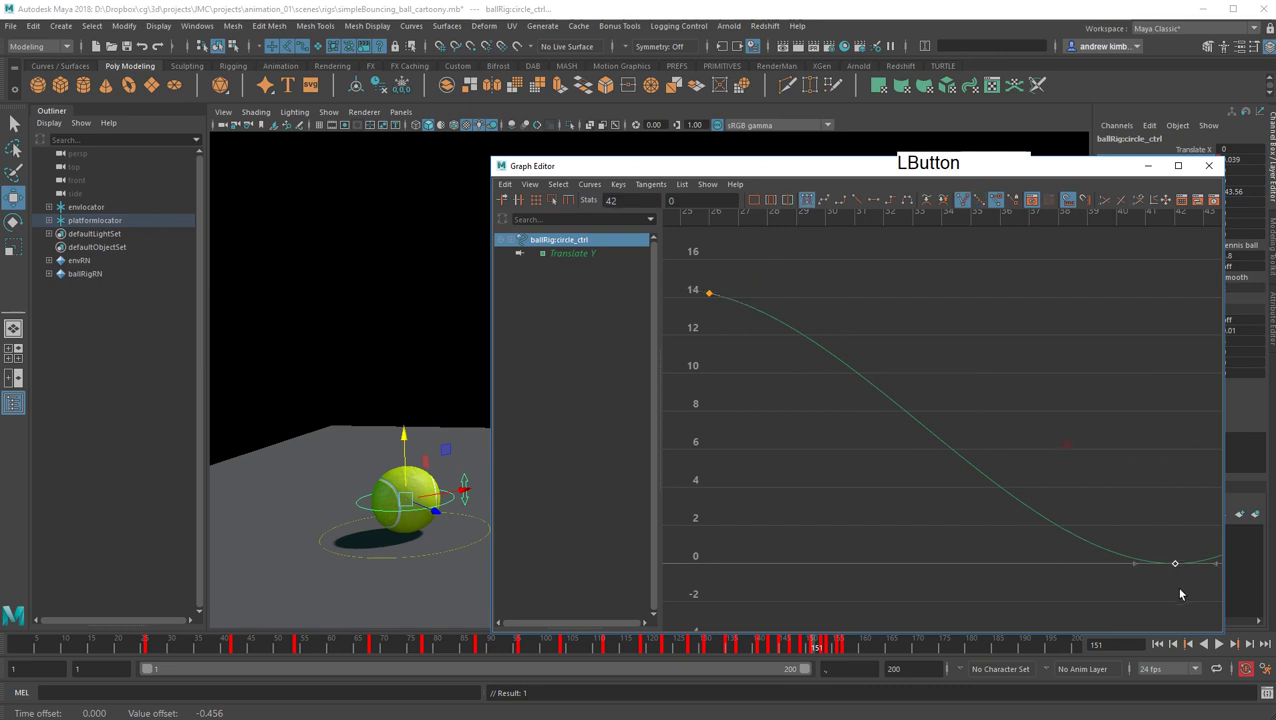
alt+middle_drag(1112, 512, 951, 486)
middle_drag(989, 565, 995, 489)
alt+middle_drag(1075, 537, 1031, 534)
alt+middle_drag(986, 479, 862, 491)
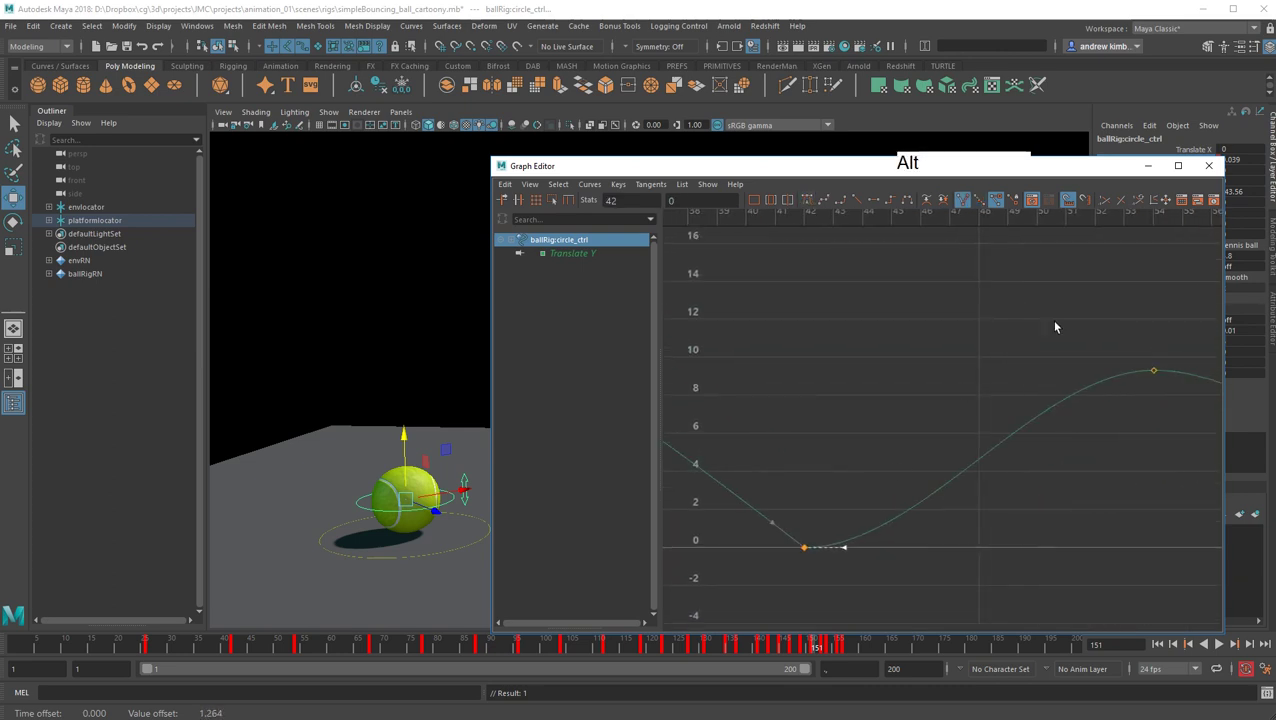
Raise the outgoing tangent of the frame 42 ground contact steeply for a sharp rebound.
drag(1093, 322, 1168, 400)
key(f)
click(728, 543)
drag(743, 523, 805, 574)
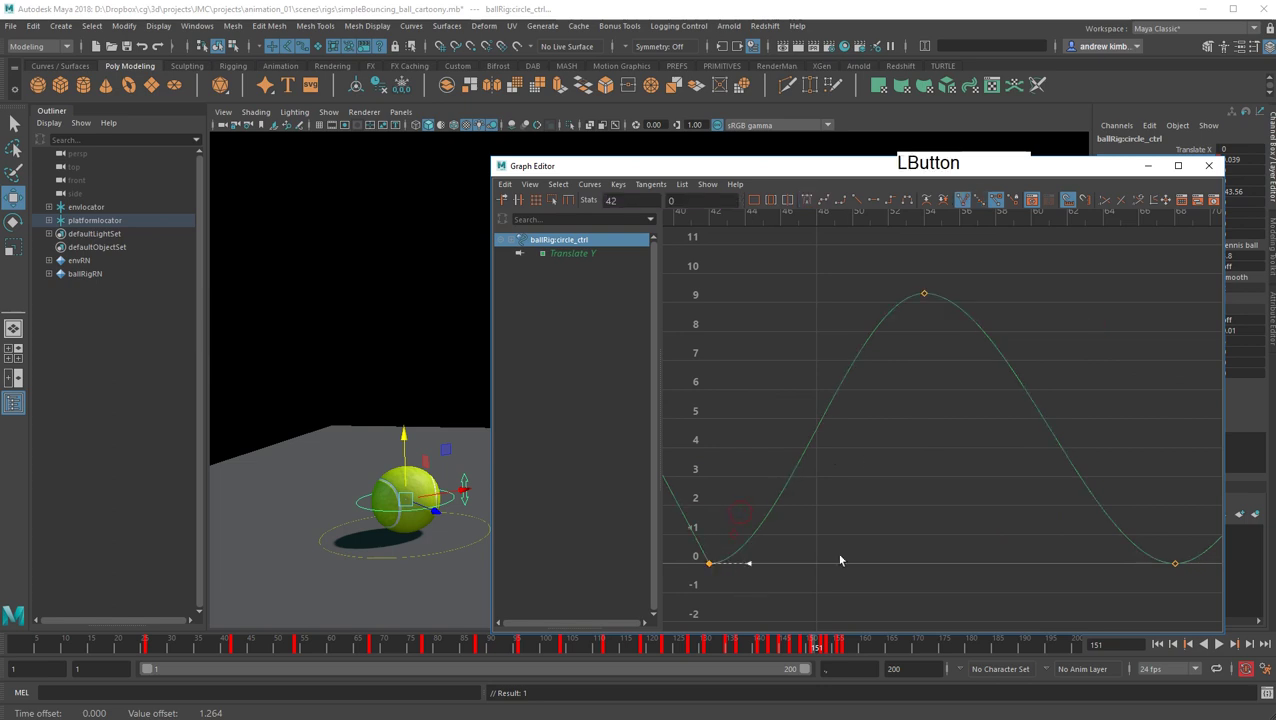
middle_drag(839, 558, 818, 481)
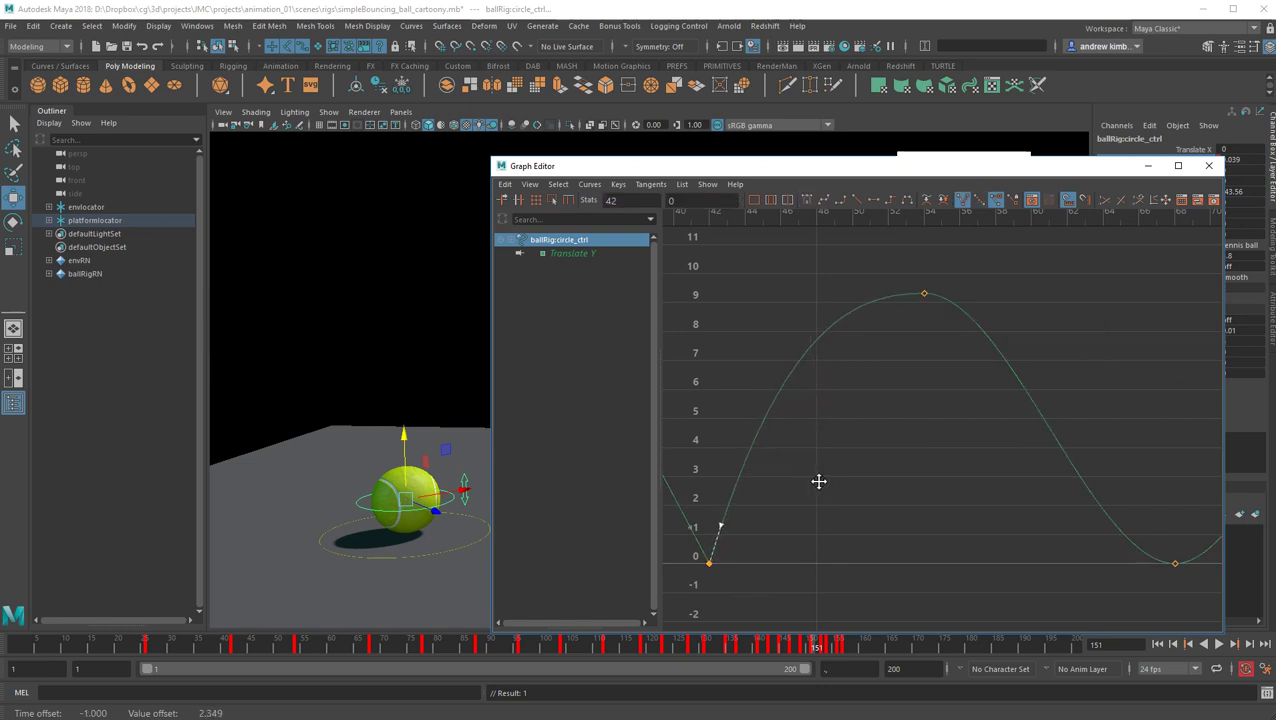
Raise the incoming and outgoing tangents of the ground contacts at frames 68 and 88 into sharp V shapes.
drag(1044, 546, 1096, 575)
drag(1130, 503, 1150, 580)
middle_drag(1149, 582, 895, 543)
drag(984, 506, 1004, 571)
middle_drag(1037, 556, 788, 523)
drag(949, 516, 1041, 591)
middle_drag(1049, 583, 902, 539)
drag(938, 505, 974, 572)
middle_drag(983, 572, 968, 525)
Raise the incoming and outgoing tangents of the ground contacts at frames 104 and 119 into sharp V shapes.
alt+middle_drag(1017, 540, 825, 547)
drag(963, 465, 981, 616)
drag(945, 525, 980, 590)
middle_drag(981, 579, 991, 529)
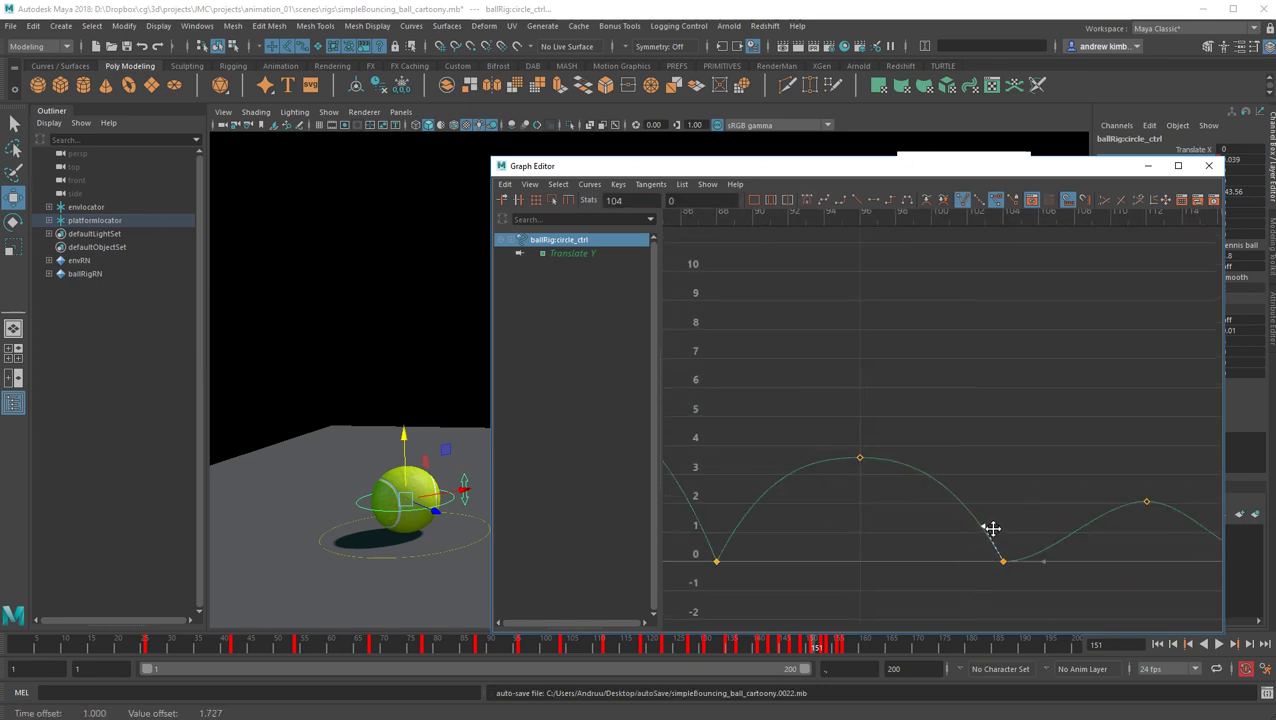
alt+middle_drag(1066, 604, 959, 526)
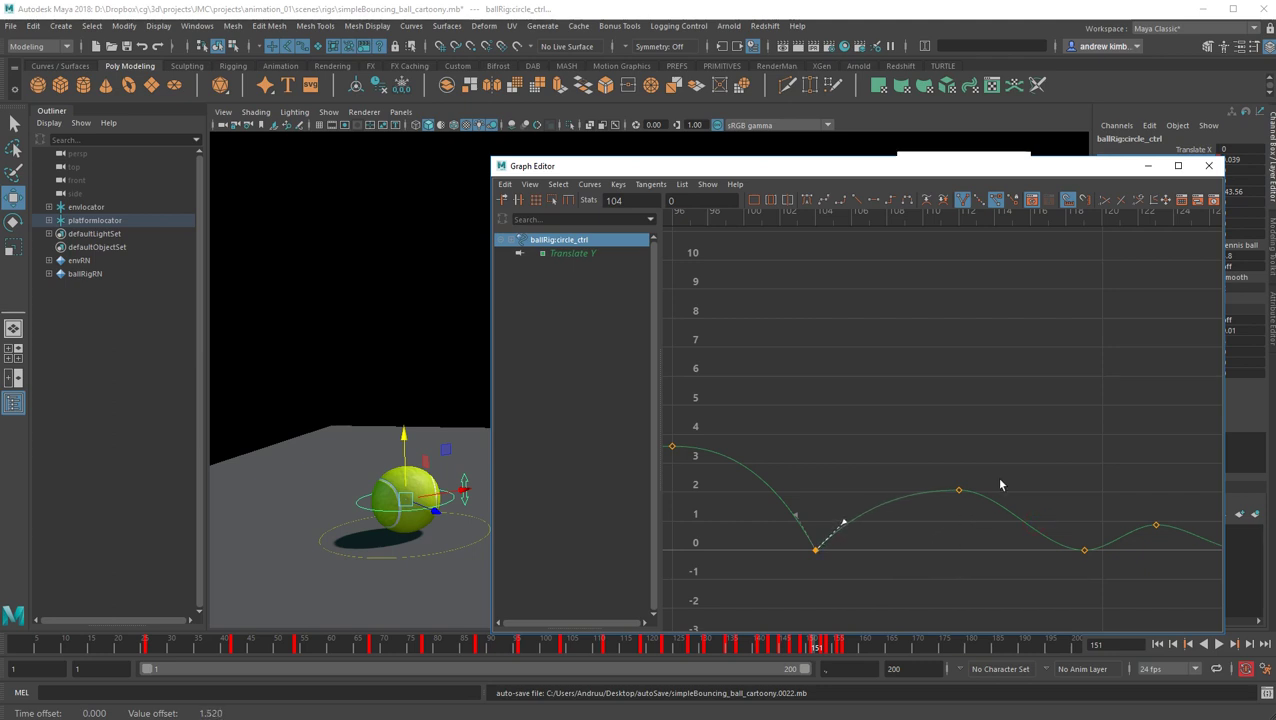
drag(1000, 482, 1012, 528)
drag(1047, 502, 1063, 574)
middle_drag(1062, 574, 935, 513)
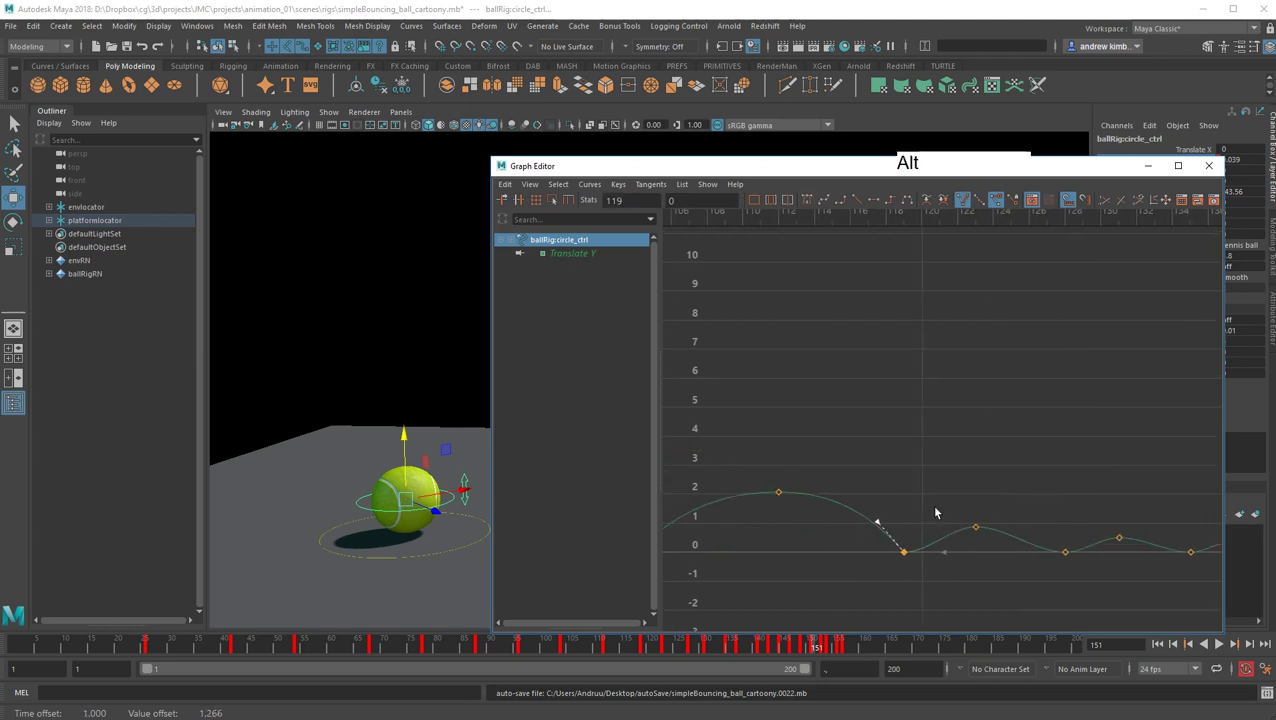
Frame the smaller bounces and raise both tangents of the frame 128 ground contact.
drag(1037, 516, 1044, 578)
middle_drag(1044, 578, 1044, 568)
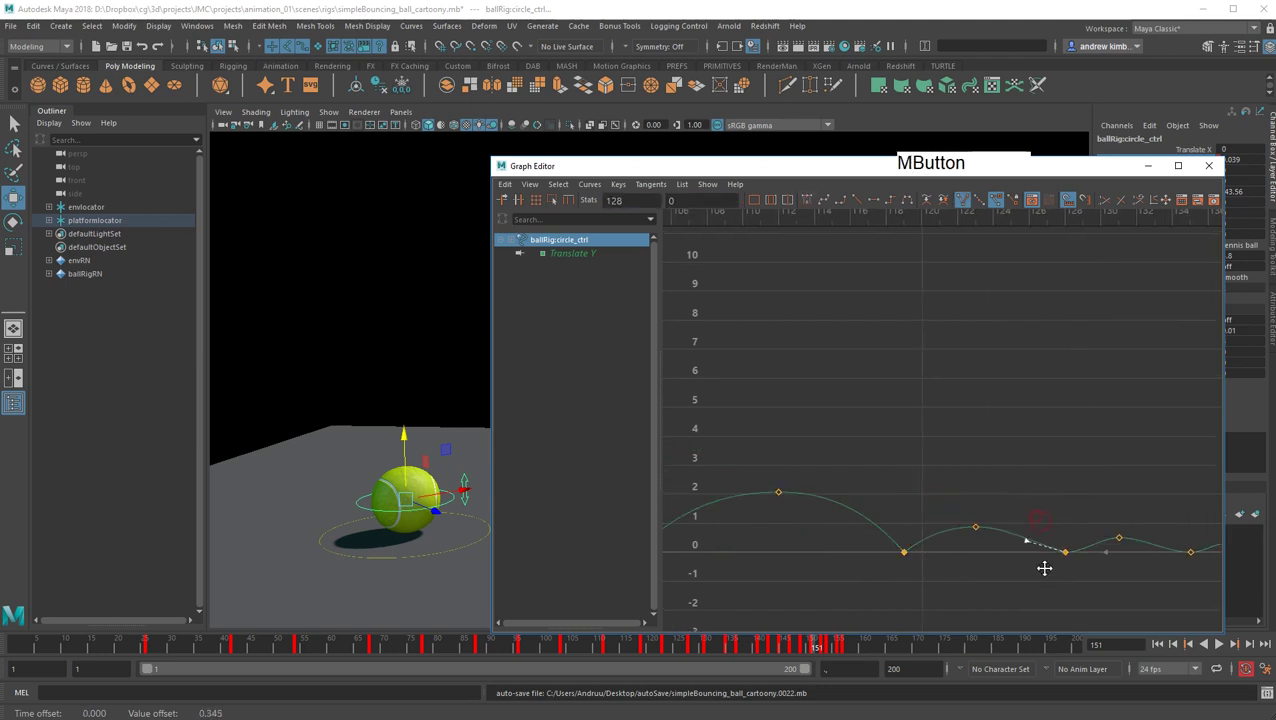
drag(1112, 532, 1099, 572)
key(f)
middle_drag(1082, 586, 1073, 532)
alt+middle_drag(1049, 535, 738, 539)
Raise both tangents of the frame 135 ground contact, keeping its value at 0.
drag(991, 431, 1050, 586)
middle_drag(1051, 586, 881, 542)
drag(962, 490, 955, 581)
middle_drag(955, 581, 954, 575)
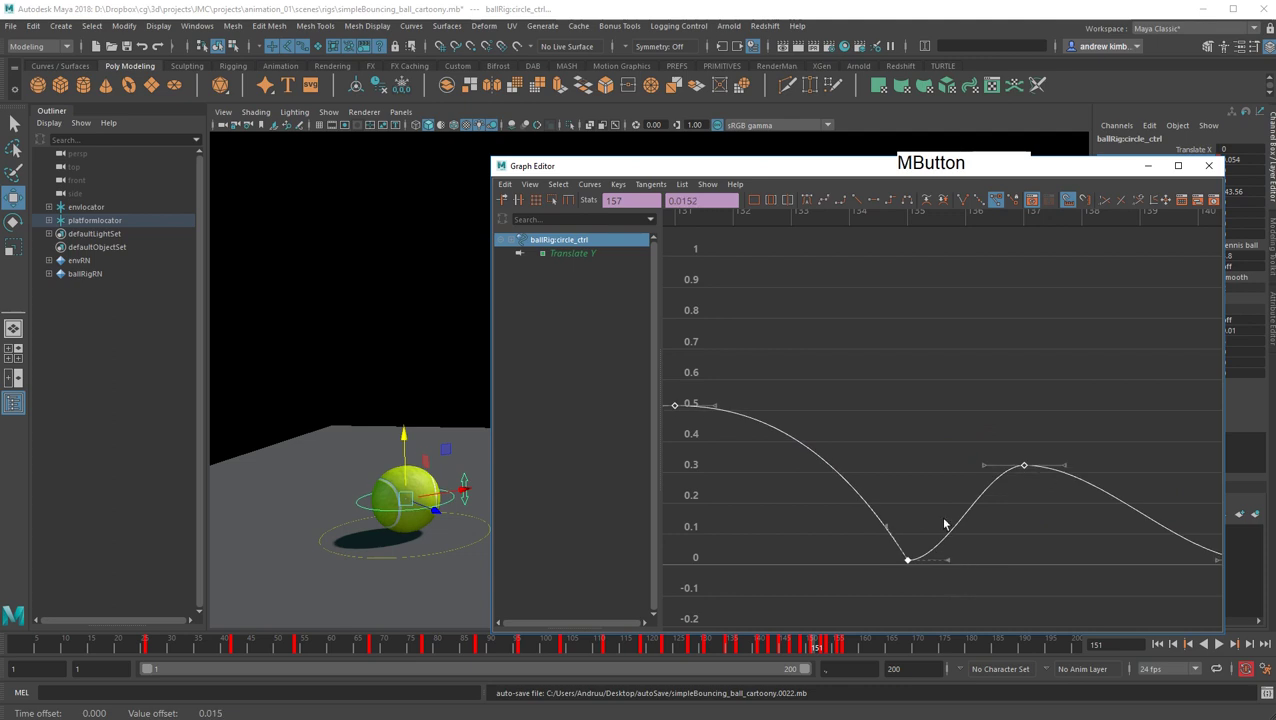
key(ctrl+z)
drag(935, 506, 981, 582)
middle_drag(985, 536, 784, 532)
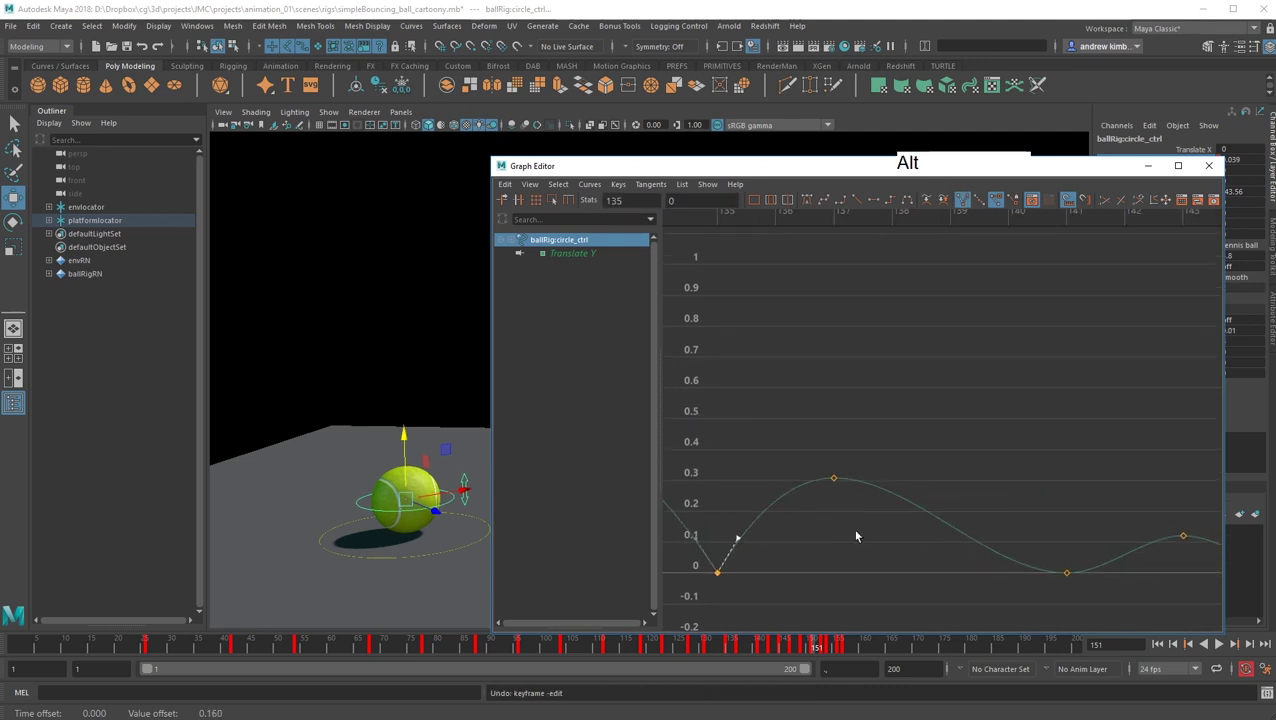
Raise the incoming tangent of the frame 141 contact and move the frame 137 peak to frame 138 at 0.33.
drag(974, 476, 988, 556)
drag(1021, 540, 1042, 608)
middle_drag(1042, 611, 999, 547)
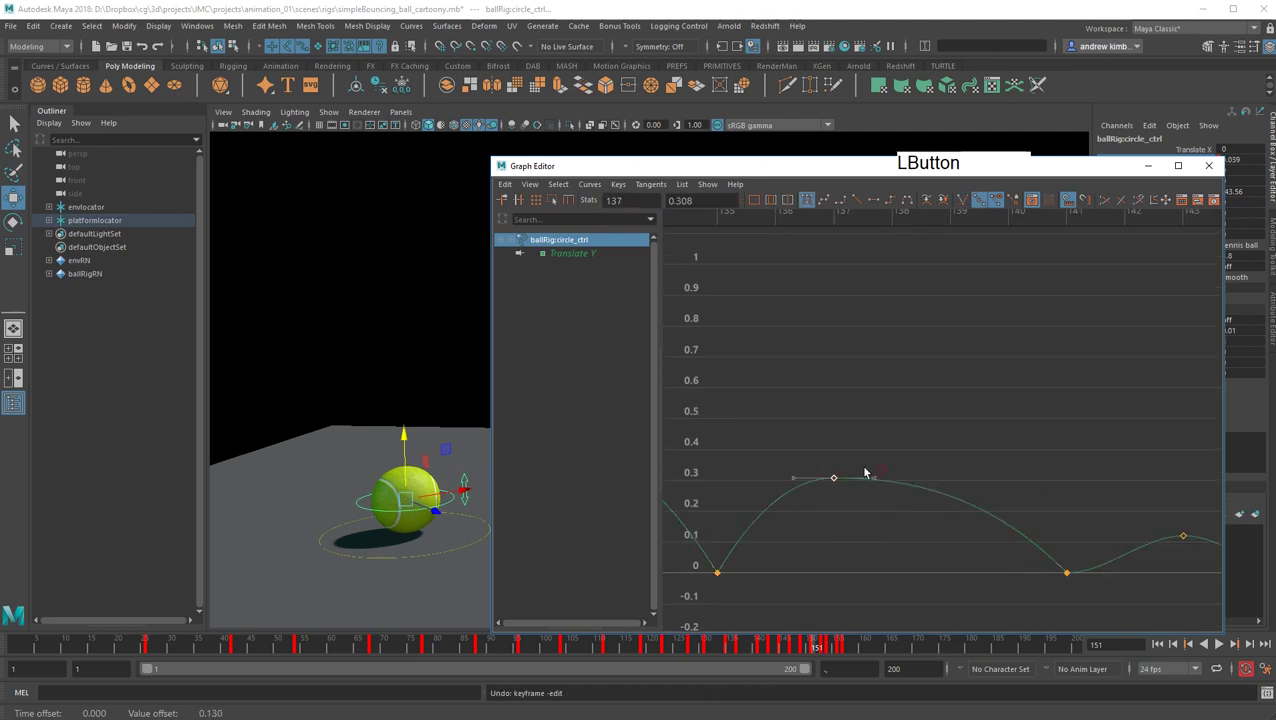
middle_drag(878, 453, 933, 444)
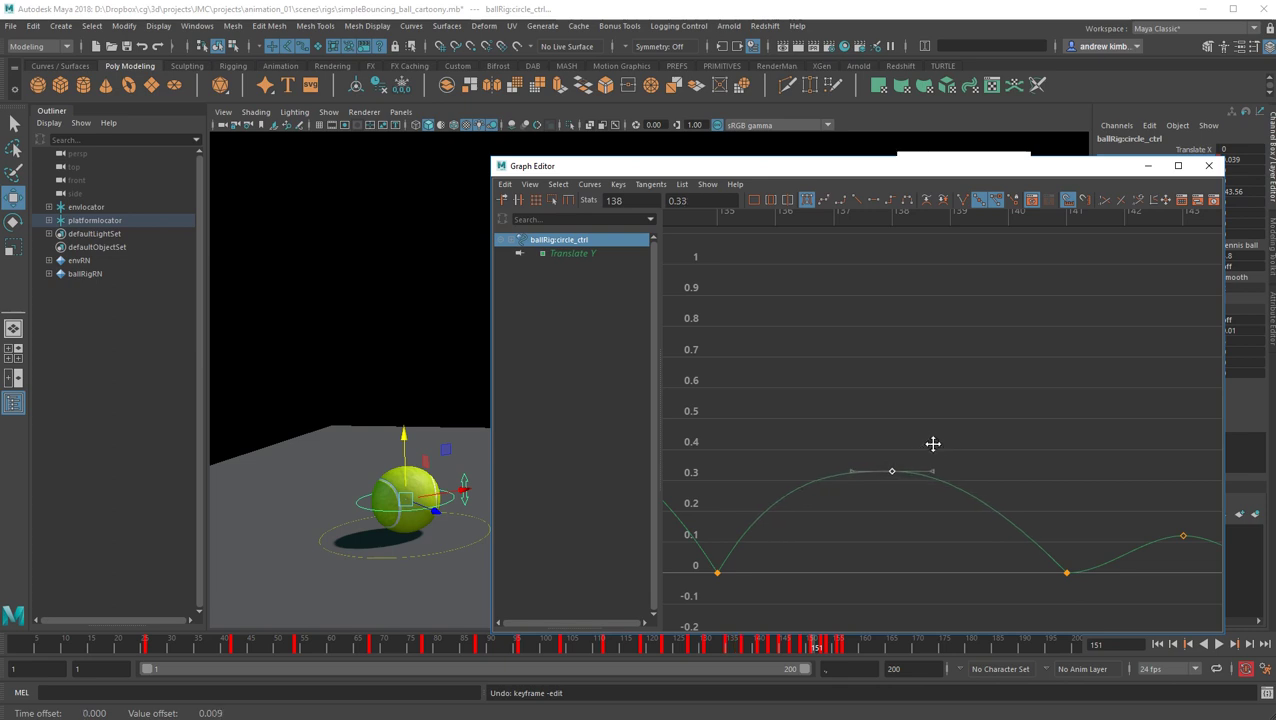
Raise the outgoing tangent of the frame 141 contact, fine-tuning it in a closer view of the next bounce.
alt+middle_drag(1026, 516, 828, 517)
drag(877, 600, 870, 600)
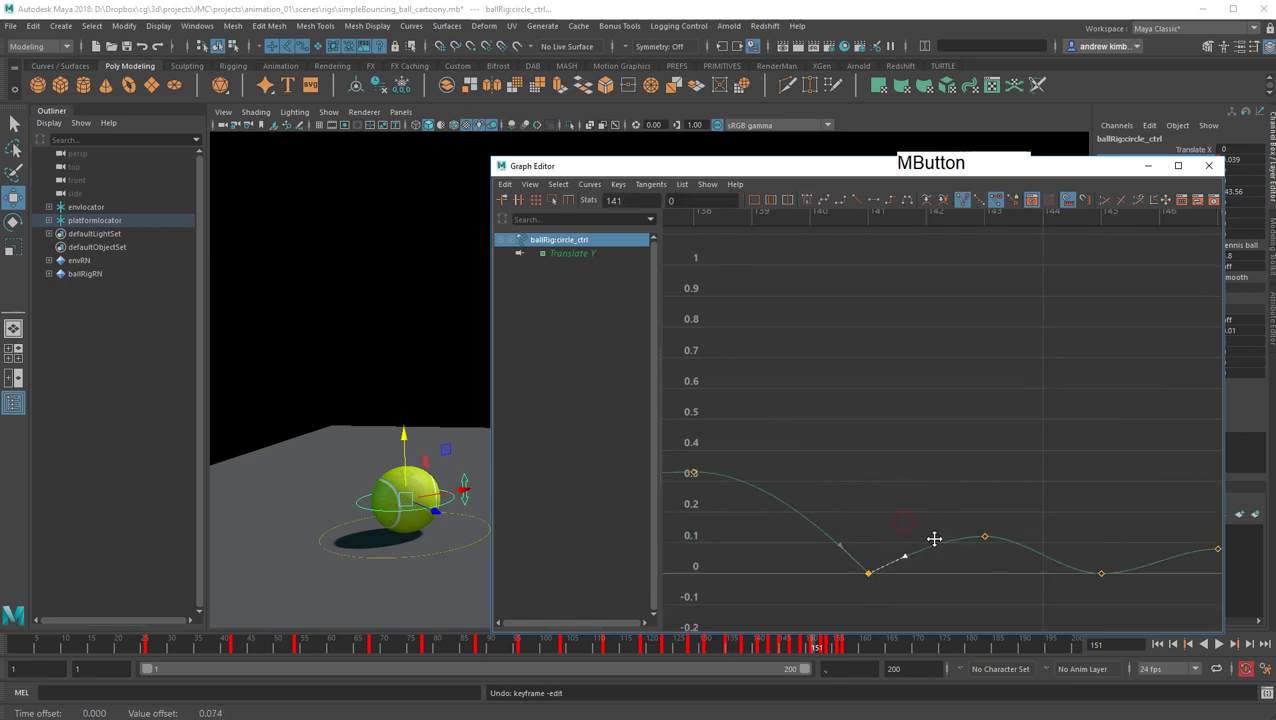
middle_drag(934, 539, 935, 534)
drag(965, 512, 1017, 556)
key(f)
drag(832, 577, 716, 542)
drag(722, 477, 771, 530)
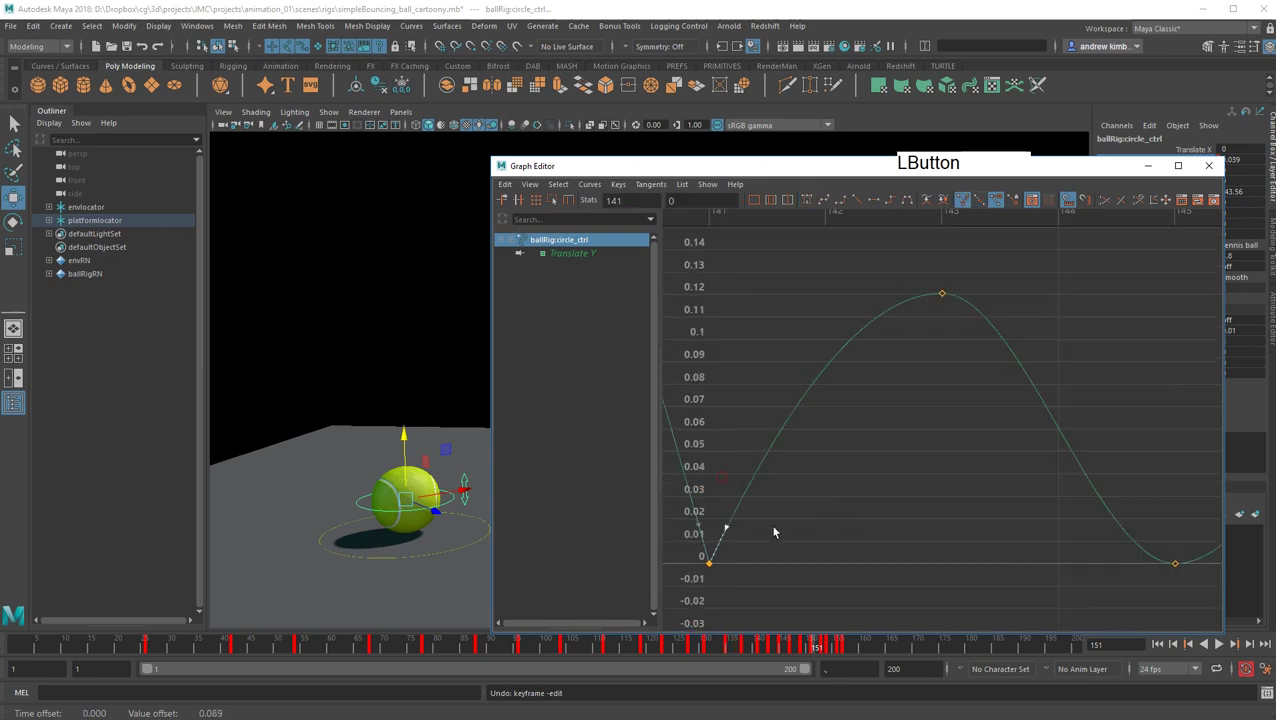
middle_drag(773, 527, 769, 519)
Raise the incoming and outgoing tangents of the frame 145 ground contact into a sharp V shape.
drag(960, 490, 1190, 609)
drag(1140, 505, 1150, 606)
middle_drag(1112, 568, 857, 542)
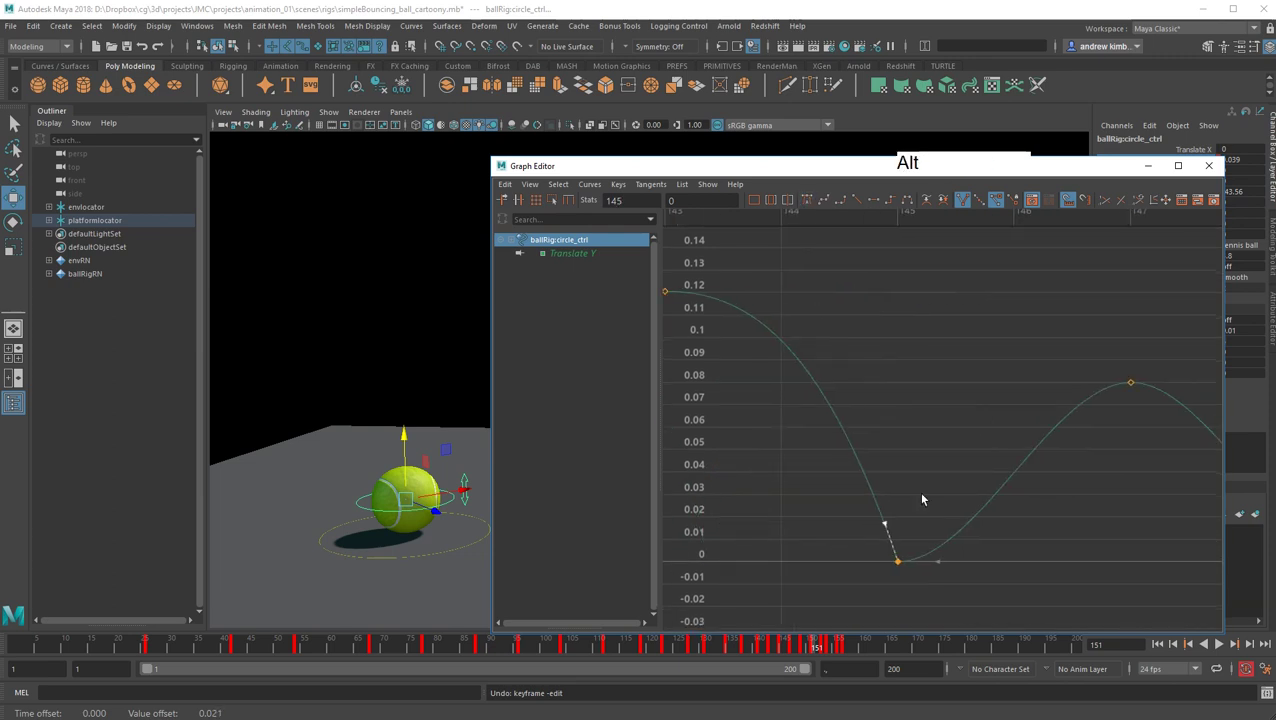
drag(925, 513, 1002, 584)
middle_drag(1003, 568, 986, 523)
alt+middle_drag(973, 531, 720, 536)
Raise the incoming tangent of the frame 149 contact and fine-tune the outgoing tangent of the frame 145 contact.
drag(950, 523, 999, 557)
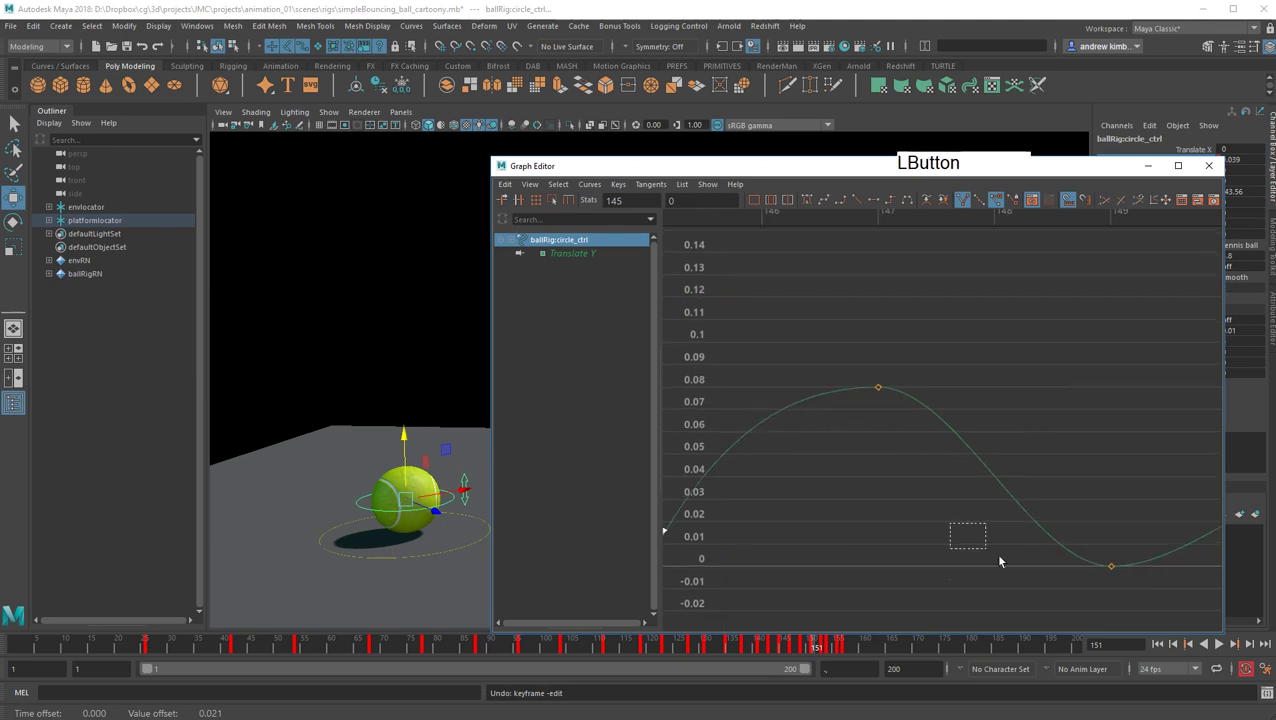
drag(1076, 595, 1067, 595)
middle_drag(1071, 586, 1084, 555)
alt+right_drag(1084, 556, 1050, 563)
alt+middle_drag(1050, 563, 1018, 566)
drag(833, 481, 688, 547)
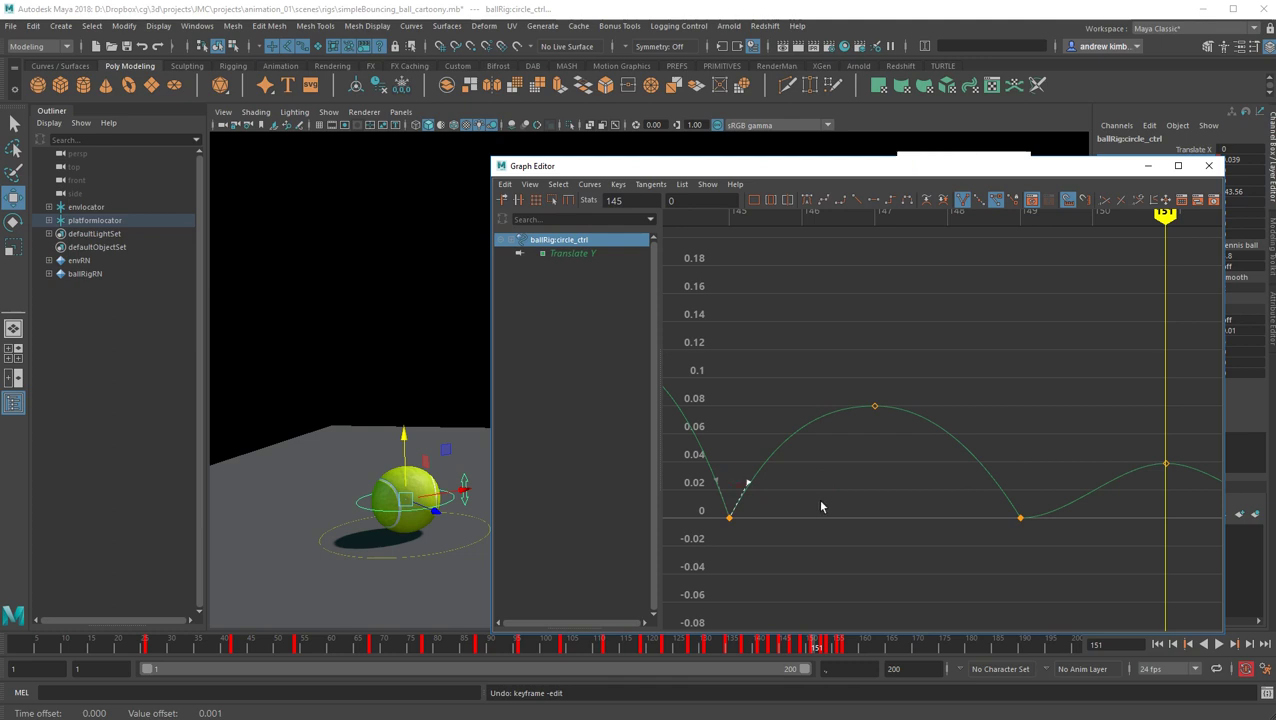
middle_drag(817, 498, 818, 499)
Raise the outgoing tangent of the frame 149 ground contact and frame the whole Translate Y curve.
alt+middle_drag(909, 506, 776, 502)
drag(932, 467, 916, 553)
drag(1044, 441, 1045, 471)
key(f)
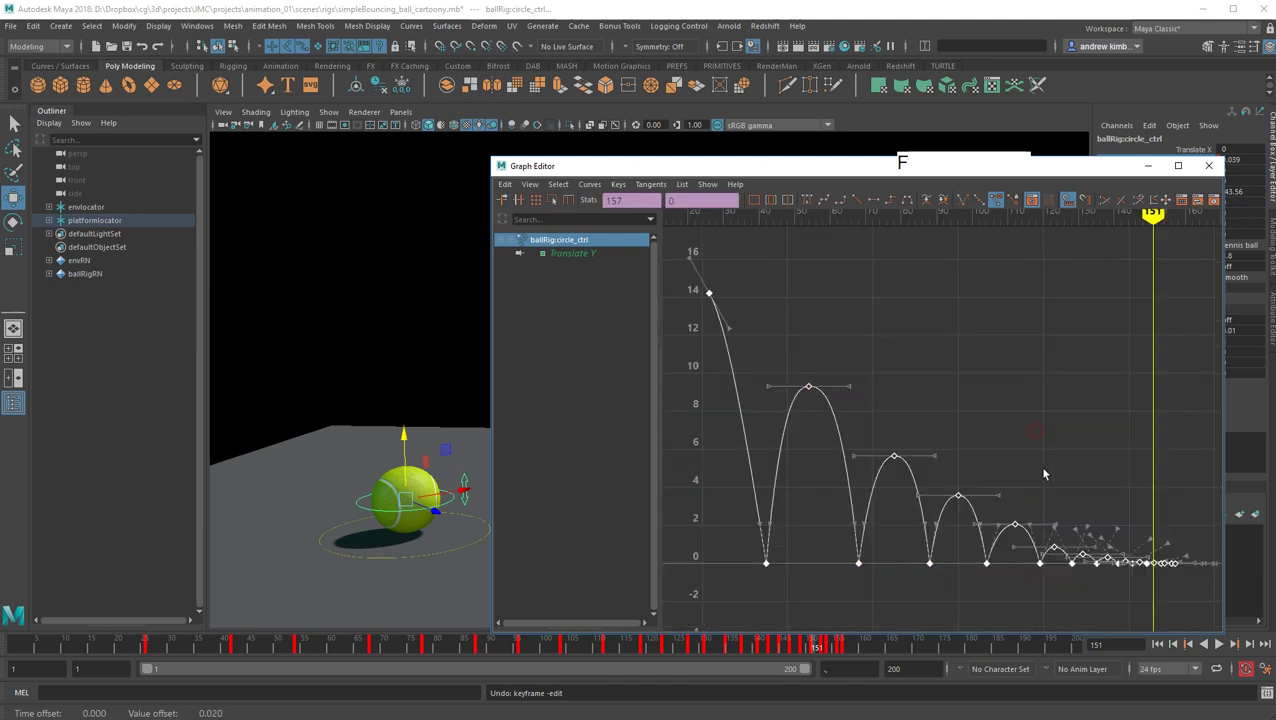
Raise the incoming tangent of the frame 153 contact and adjust the outgoing tangent of the frame 149 contact.
click(1074, 484)
drag(1148, 573, 1150, 577)
key(f)
click(1071, 443)
alt+middle_drag(1093, 472, 870, 470)
drag(928, 431, 1000, 497)
key(f)
click(1085, 494)
alt+middle_drag(1031, 521, 911, 517)
drag(951, 489, 1081, 583)
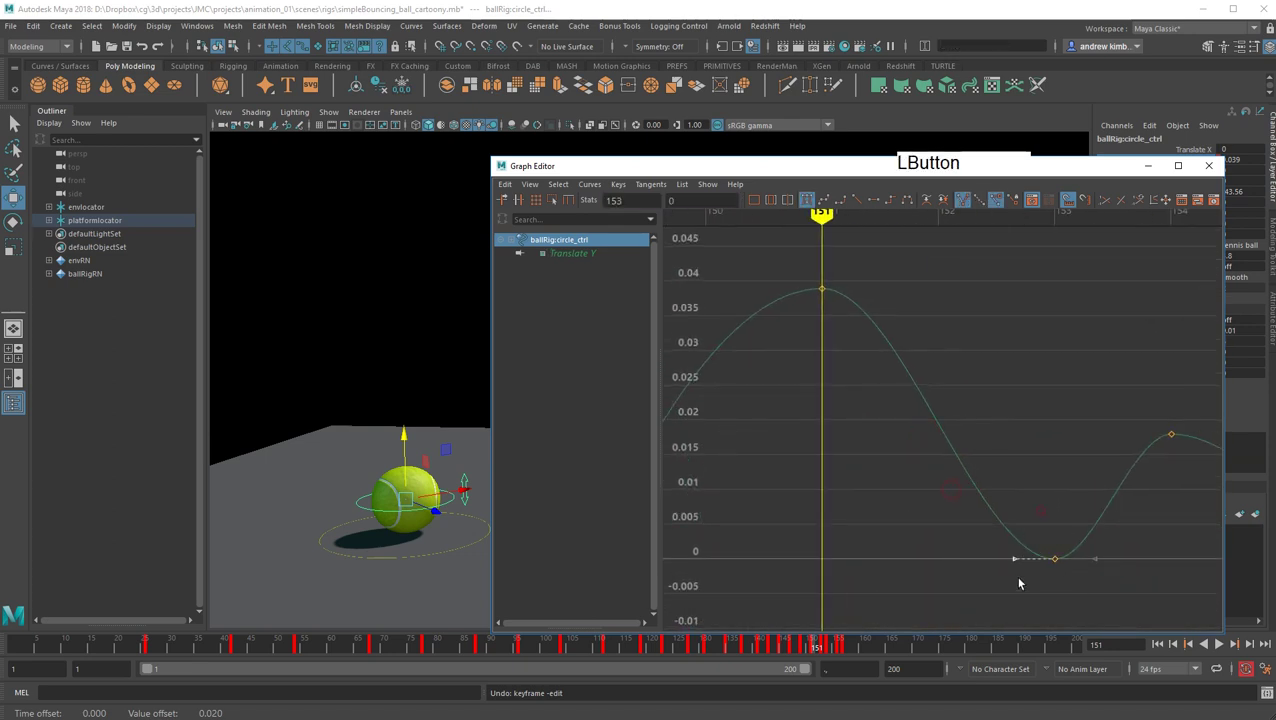
mouse_move(1017, 577)
middle_down()
mouse_move(1039, 529)
mouse_move(1190, 542)
middle_up()
mouse_move(893, 472)
mouse_down()
mouse_move(726, 557)
mouse_move(723, 572)
mouse_up()
middle_drag(782, 546, 497, 532)
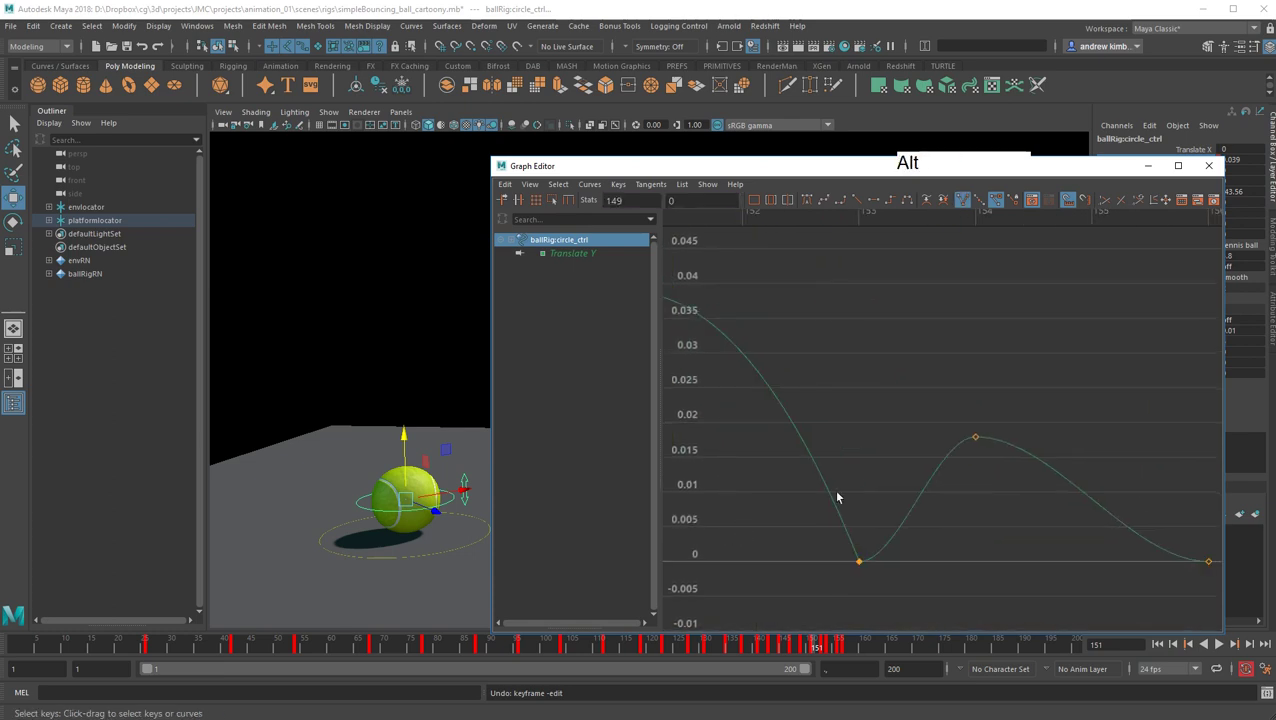
Raise the outgoing tangent of the frame 153 contact and the incoming tangent of the frame 156 contact.
drag(838, 497, 880, 572)
drag(885, 512, 946, 604)
middle_drag(951, 571, 951, 571)
middle_drag(937, 518, 799, 532)
drag(968, 479, 1011, 572)
drag(1005, 531, 976, 602)
middle_drag(1000, 597, 1015, 560)
Tilt the frame 154 key's tangent slightly upward to round the arc between frames 153 and 156.
drag(852, 422, 790, 462)
drag(827, 420, 842, 491)
middle_drag(842, 492, 846, 476)
drag(979, 461, 1050, 594)
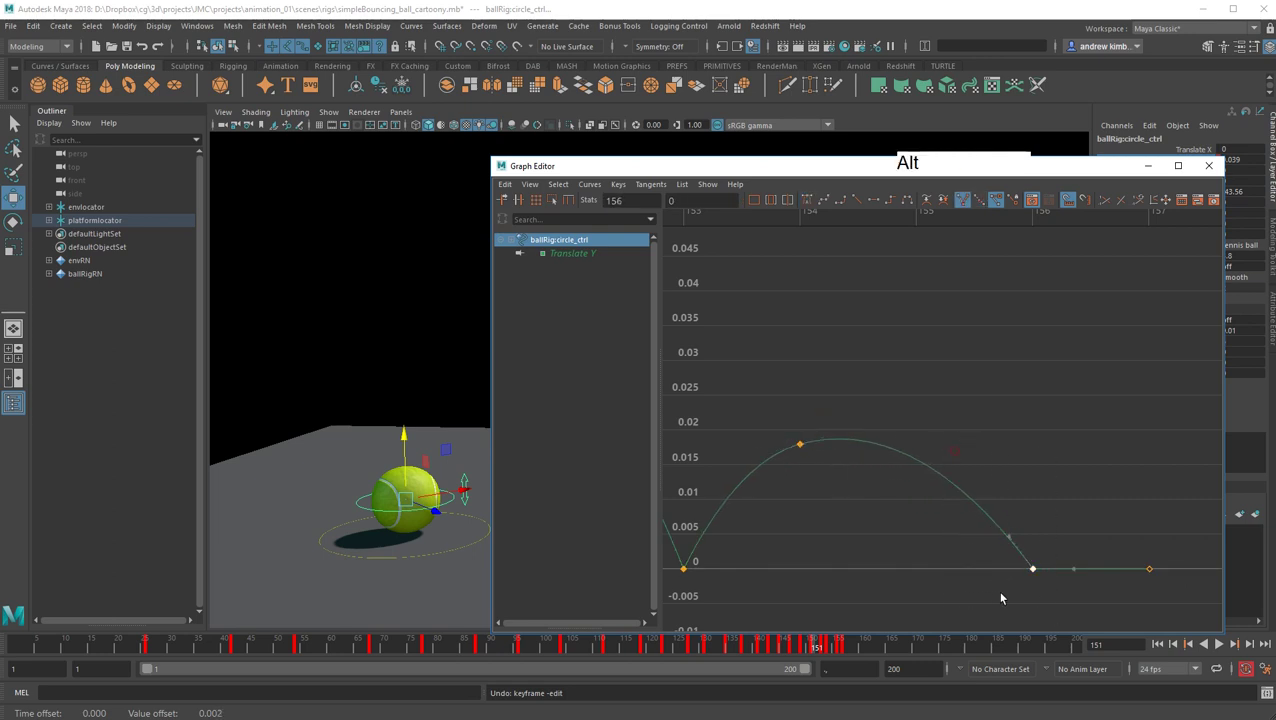
alt+middle_drag(897, 466, 953, 451)
drag(894, 397, 908, 450)
middle_drag(910, 449, 915, 446)
click(823, 490)
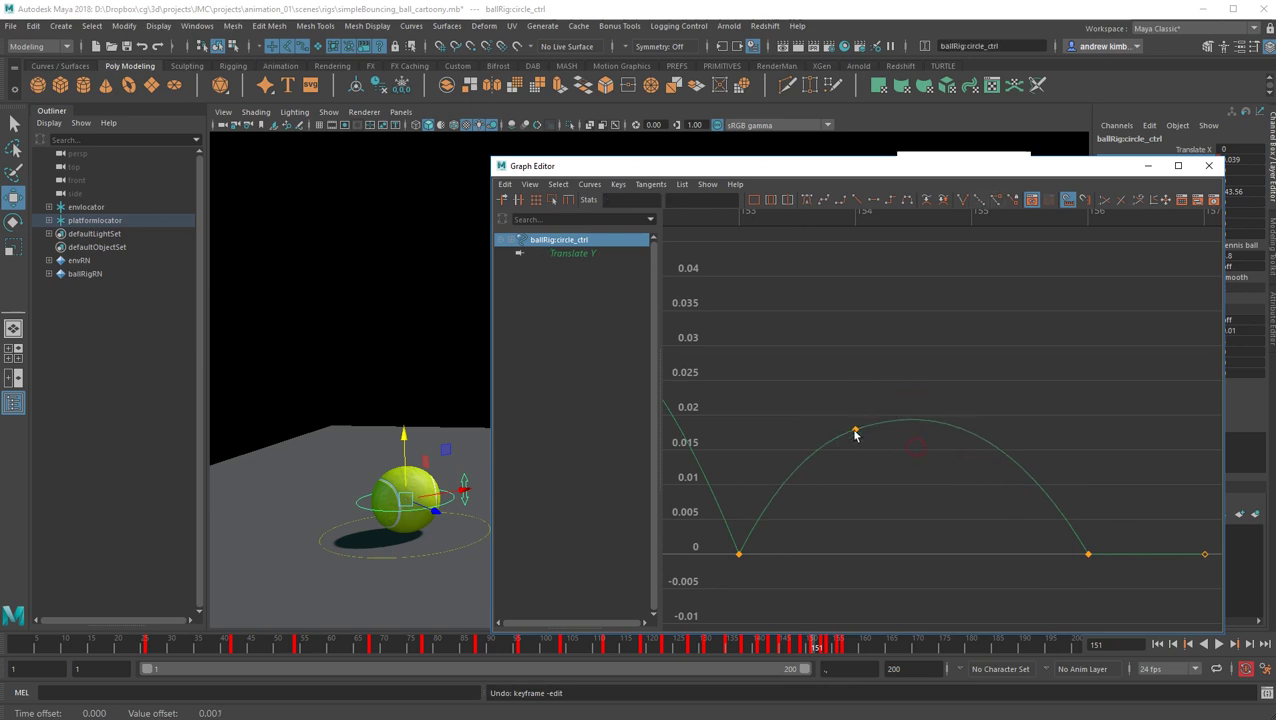
Raise the facing tangents at frames 156 and 157 into a tiny last bounce and move the current time to frame 157.
alt+middle_drag(1017, 511, 1014, 510)
drag(1089, 553, 1077, 564)
drag(1105, 533, 1111, 568)
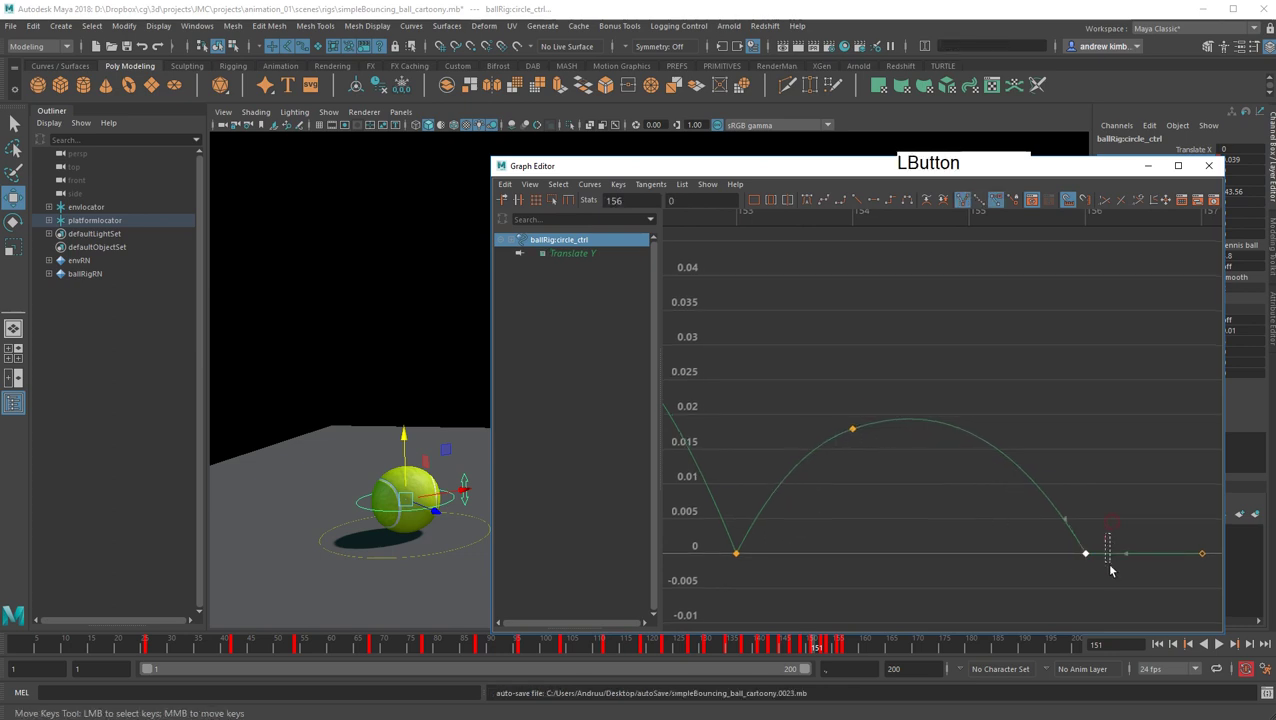
middle_drag(1156, 552, 1153, 515)
drag(1160, 506, 1193, 565)
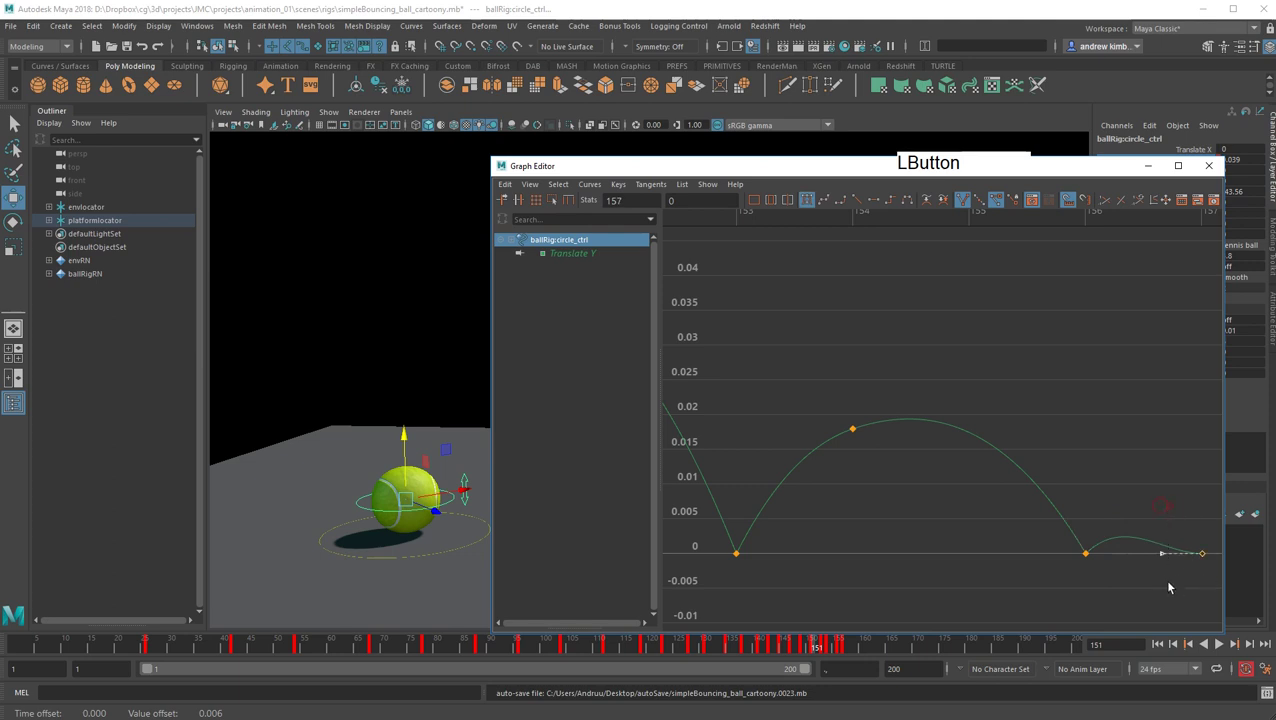
middle_drag(1168, 587, 1141, 512)
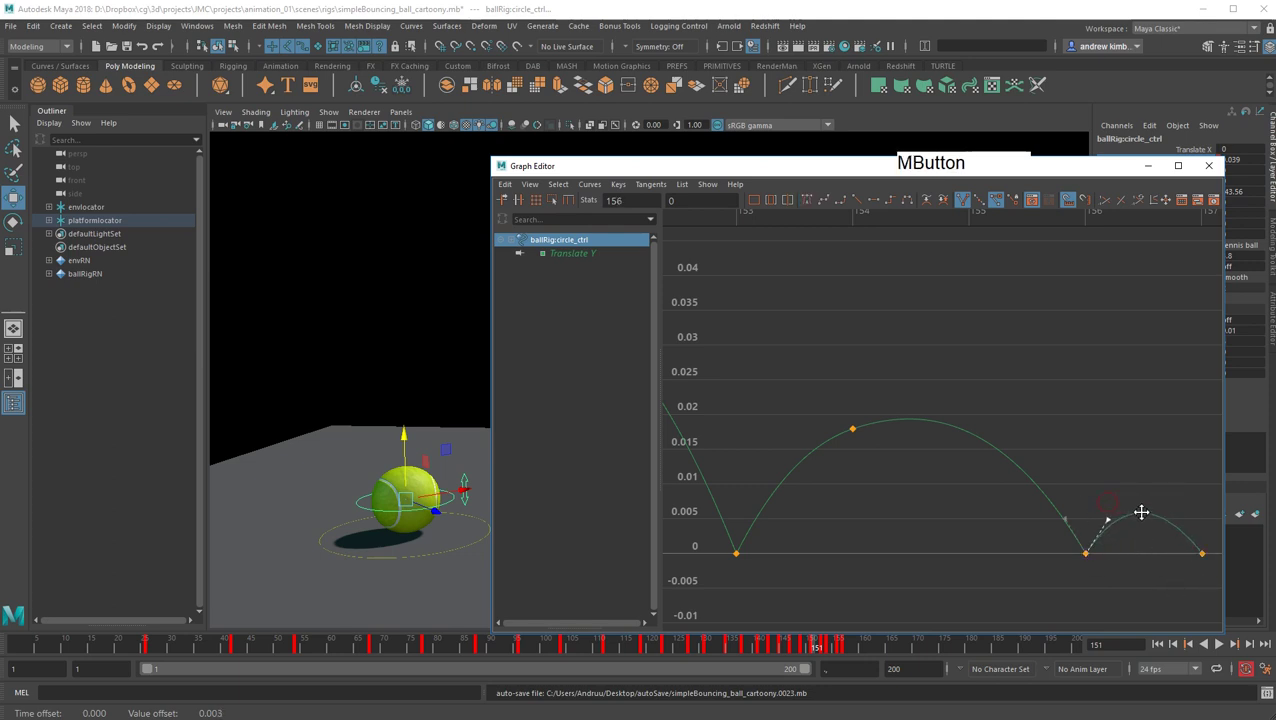
drag(1145, 507, 1211, 574)
mouse_move(1102, 218)
mouse_down()
mouse_move(1091, 217)
mouse_move(1193, 227)
mouse_up()
click(1179, 581)
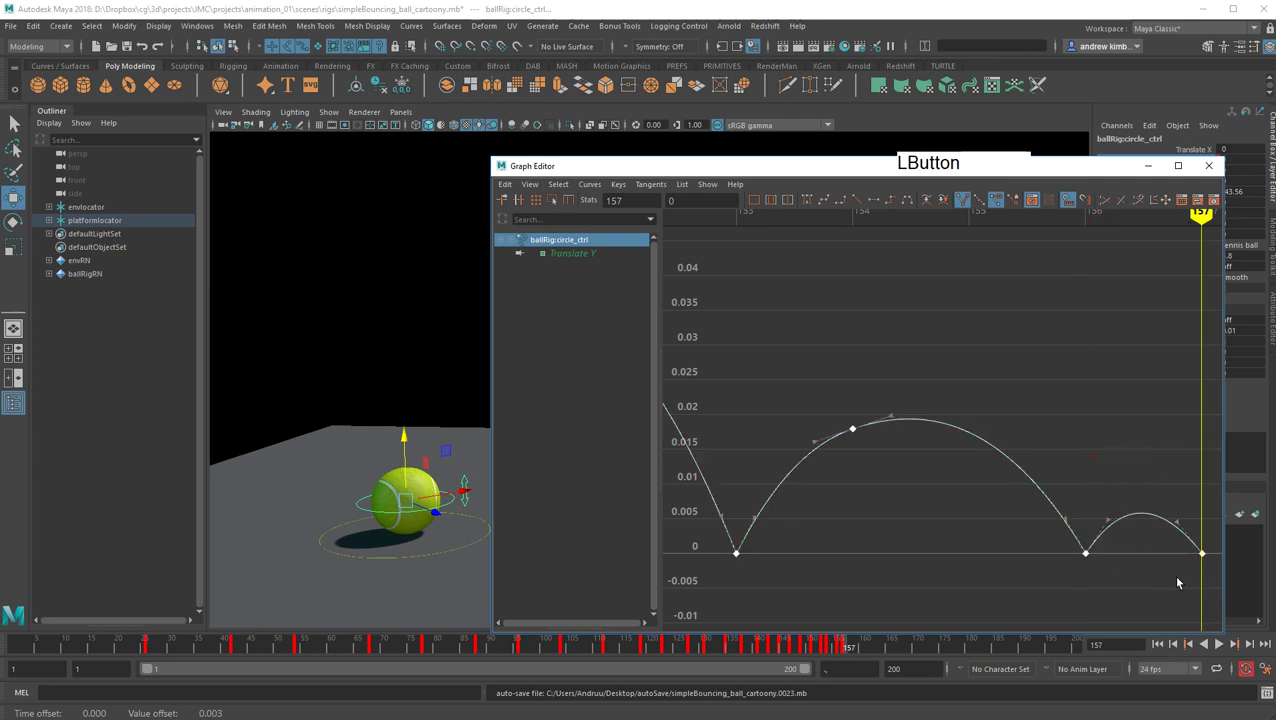
Lower the tangents between frames 156 and 157 until the curve is nearly flat, and move the Graph Editor off the viewport.
drag(1091, 493, 1202, 548)
drag(1177, 495, 1098, 540)
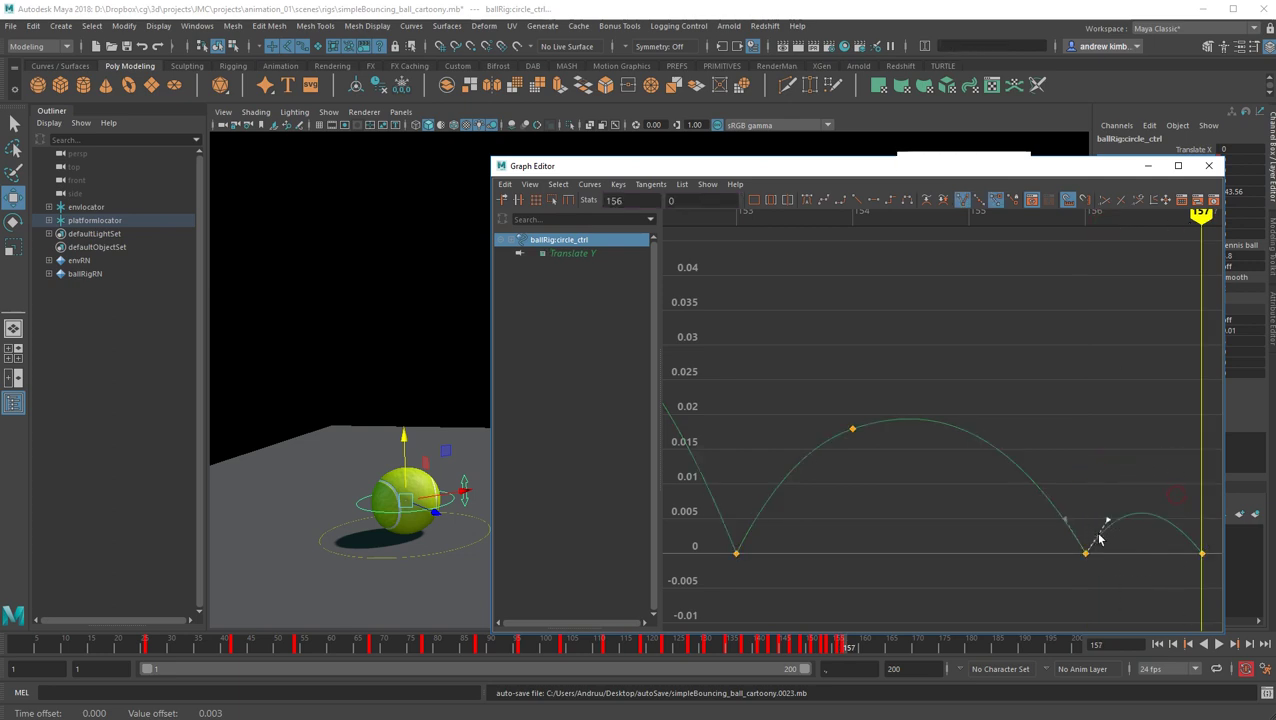
drag(1096, 465, 1105, 494)
drag(1099, 480, 1117, 532)
mouse_move(1123, 539)
middle_down()
mouse_move(1149, 564)
mouse_move(1119, 555)
middle_up()
click(1117, 490)
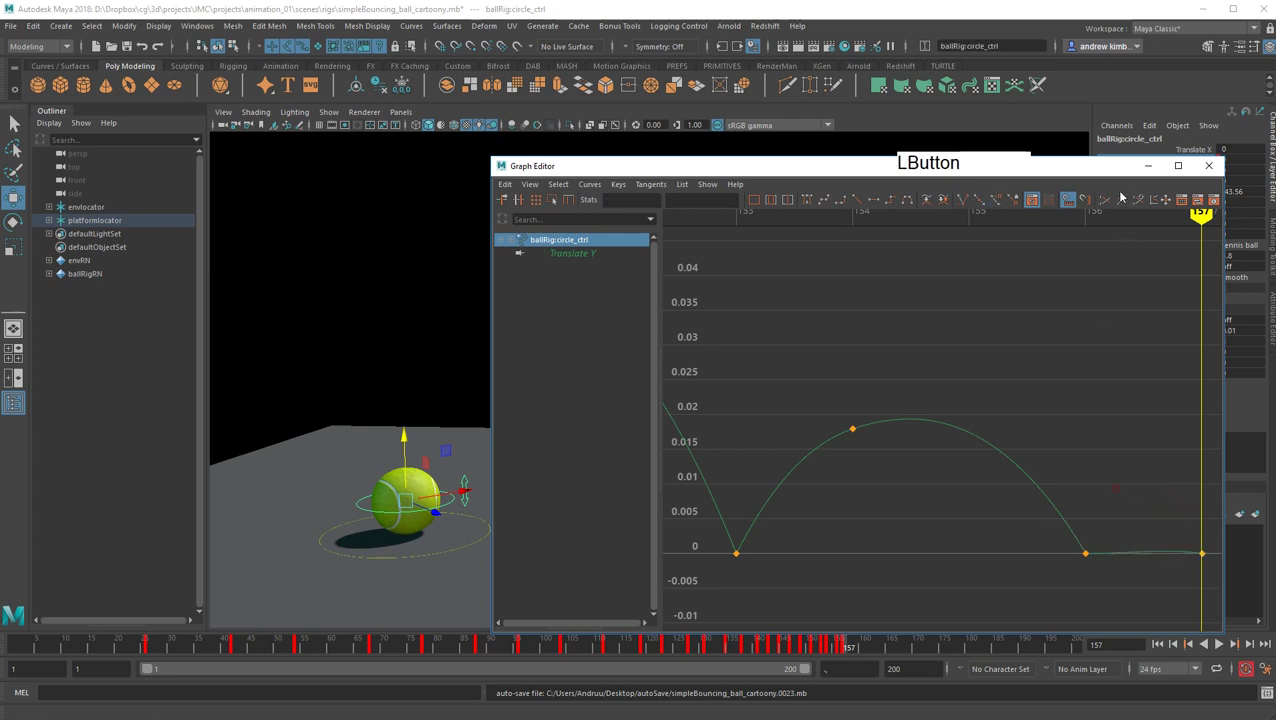
drag(1059, 157, 830, 717)
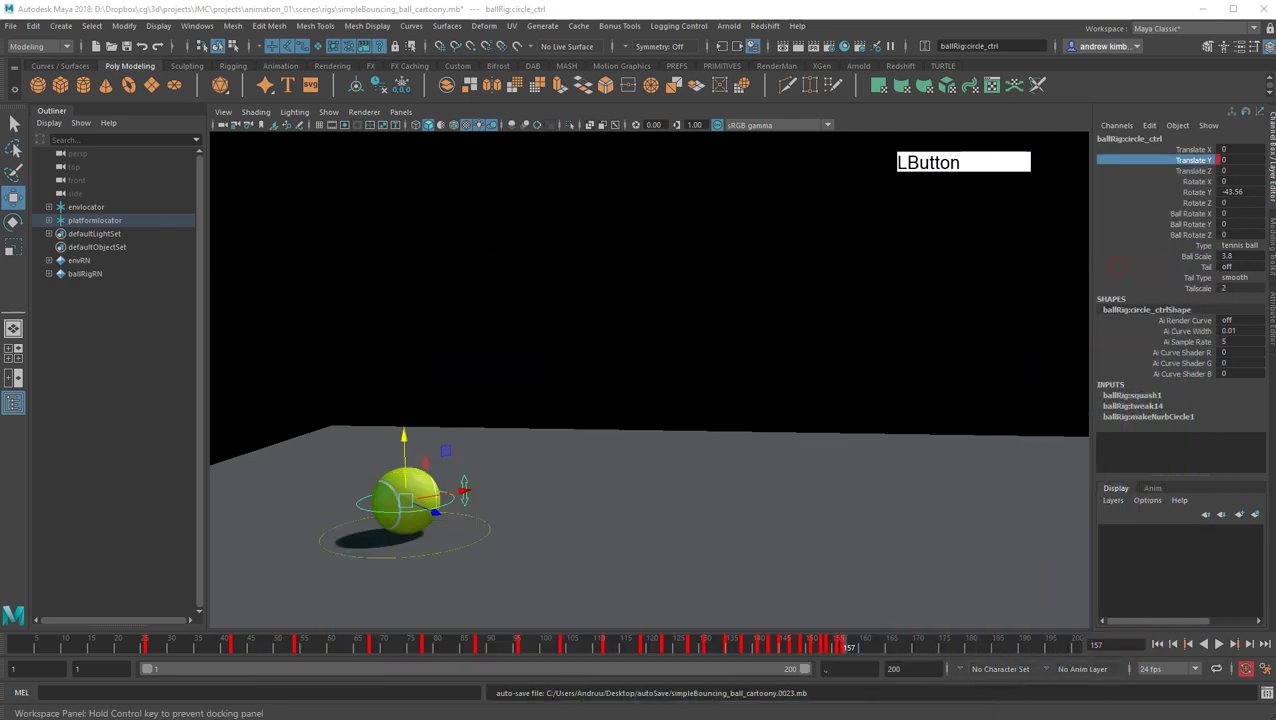
Play the bounce animation from frame 25 with nothing selected and stop it after the ball settles.
click(832, 645)
key(alt+v)
click(688, 648)
drag(688, 648, 145, 647)
click(746, 328)
click(1216, 645)
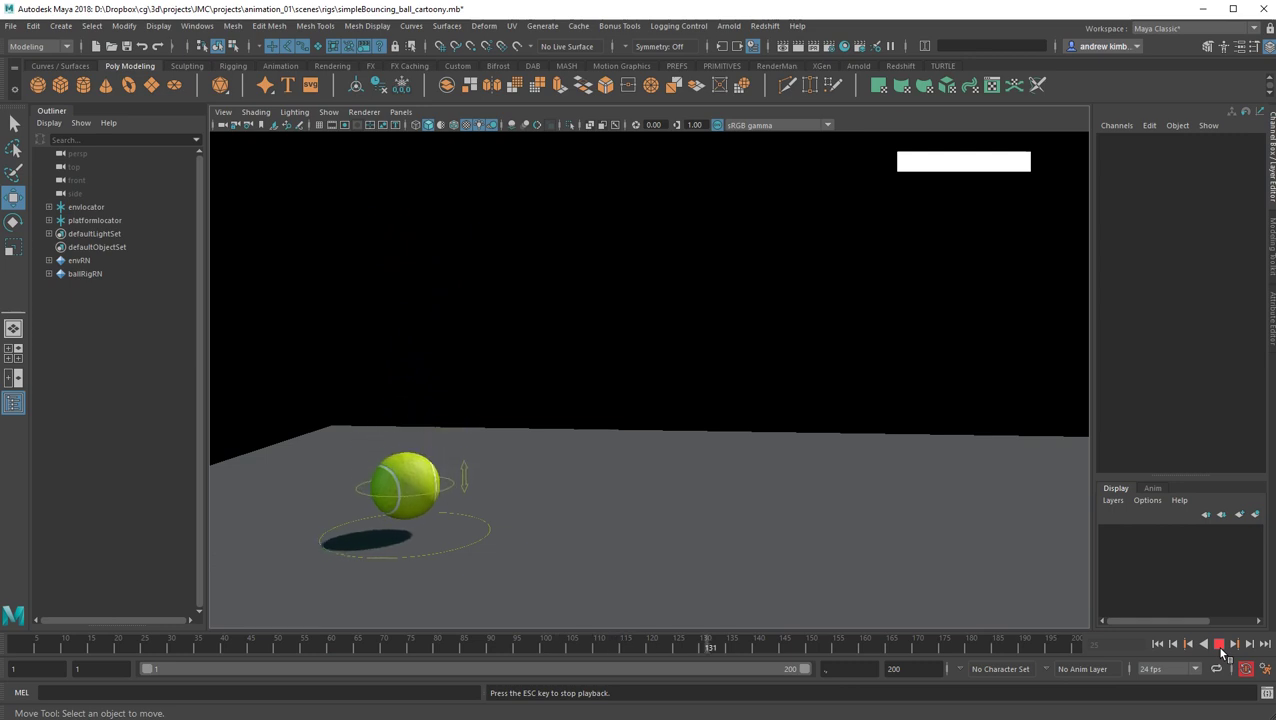
click(1217, 649)
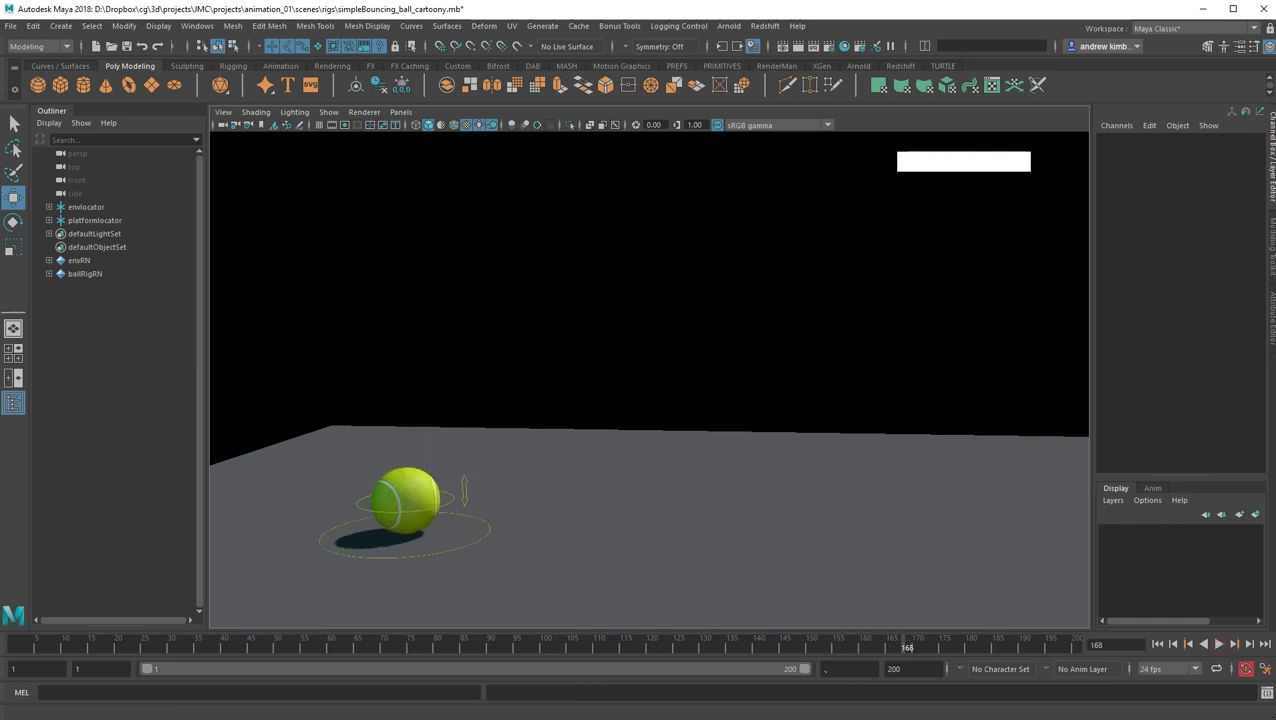
Reopen the ball control's curve, raise the frame 26 starting key to 16.256 and tilt its tangent closer to flat.
drag(960, 716, 1128, 212)
click(449, 505)
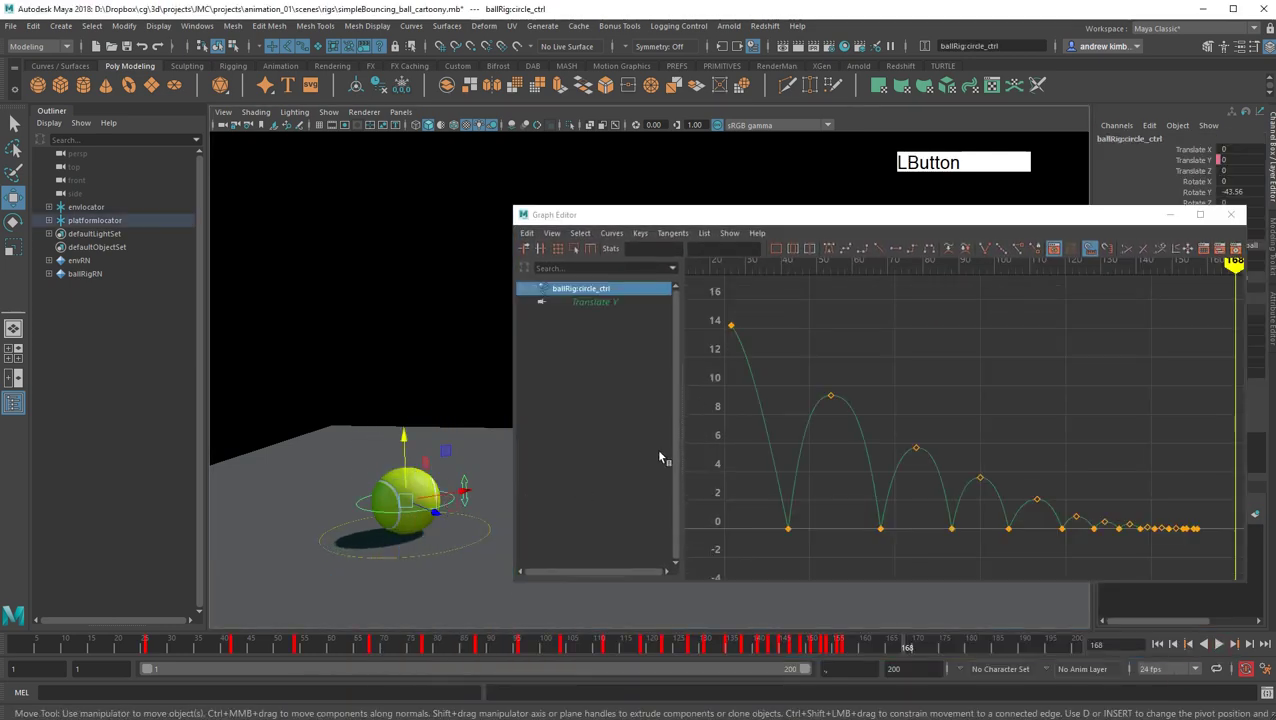
drag(717, 313, 748, 345)
shift+middle_drag(789, 373, 790, 344)
drag(771, 316, 734, 332)
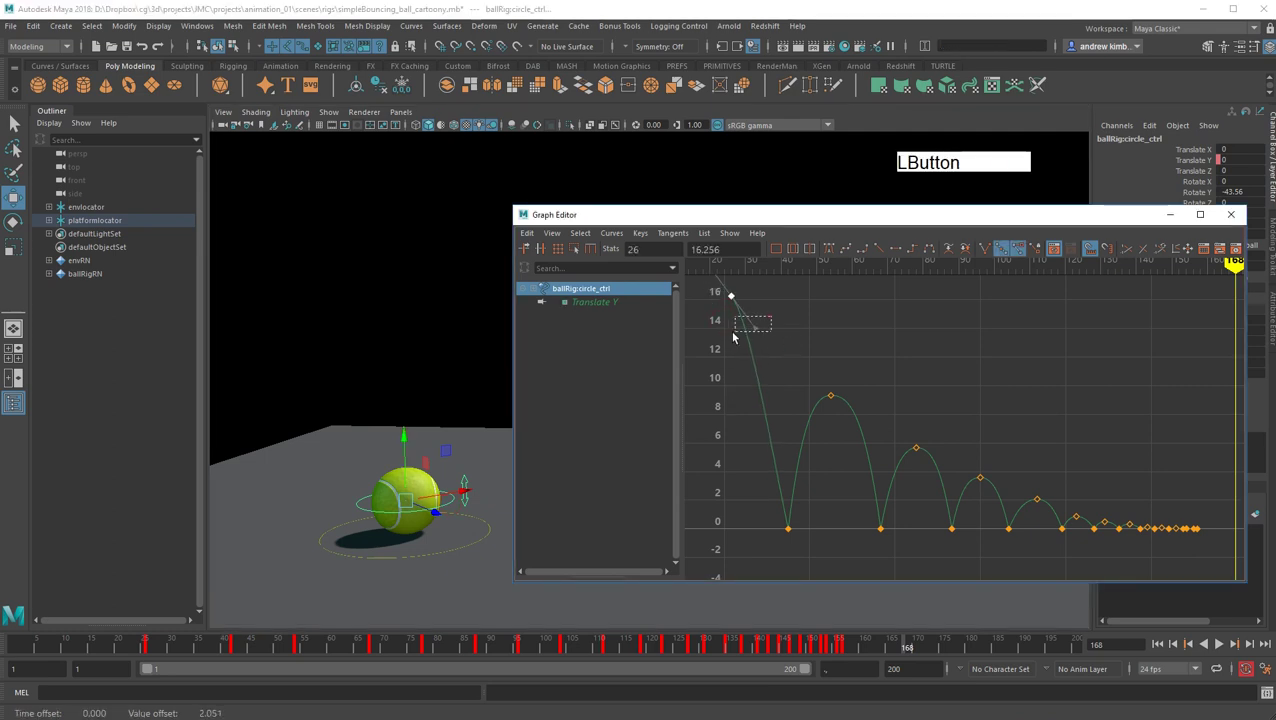
middle_drag(774, 342, 774, 346)
Raise the incoming tangent of the frame 42 contact to round the first fall from frame 26.
drag(746, 415, 817, 539)
drag(762, 452, 781, 497)
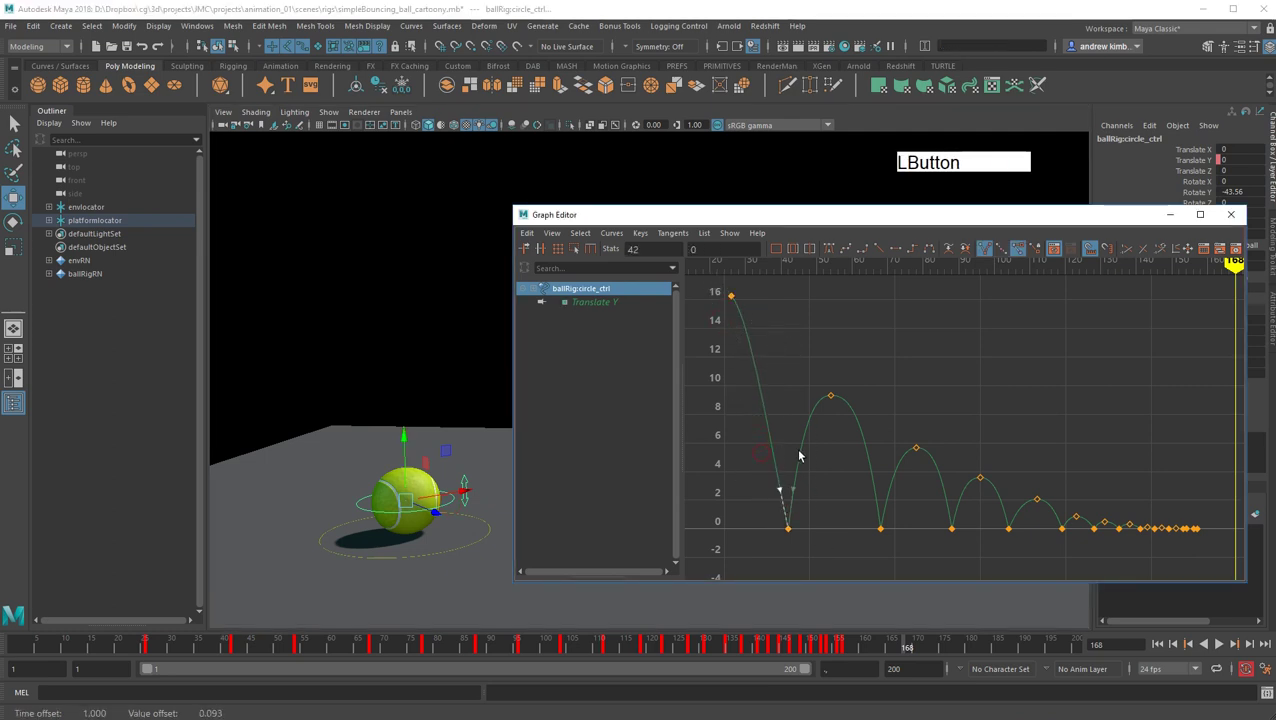
middle_drag(799, 451, 800, 446)
key(f)
click(840, 447)
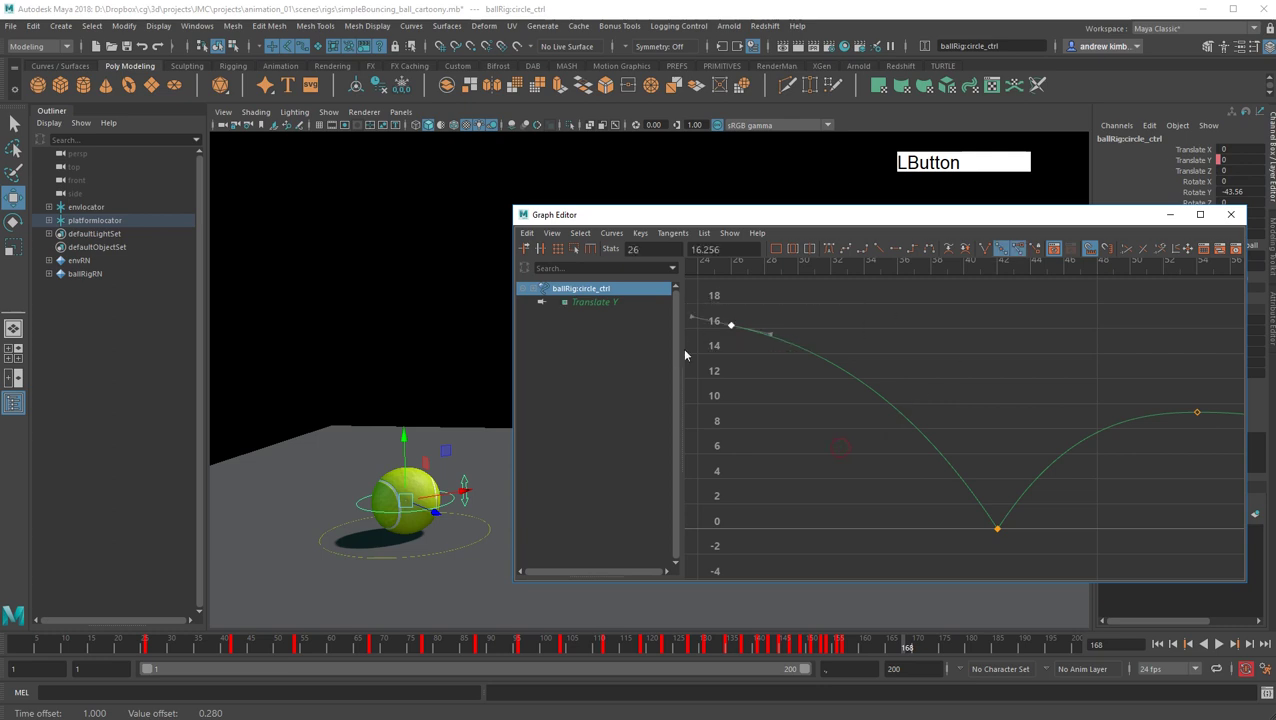
drag(935, 400, 1015, 541)
drag(979, 442, 967, 490)
middle_drag(997, 468, 998, 461)
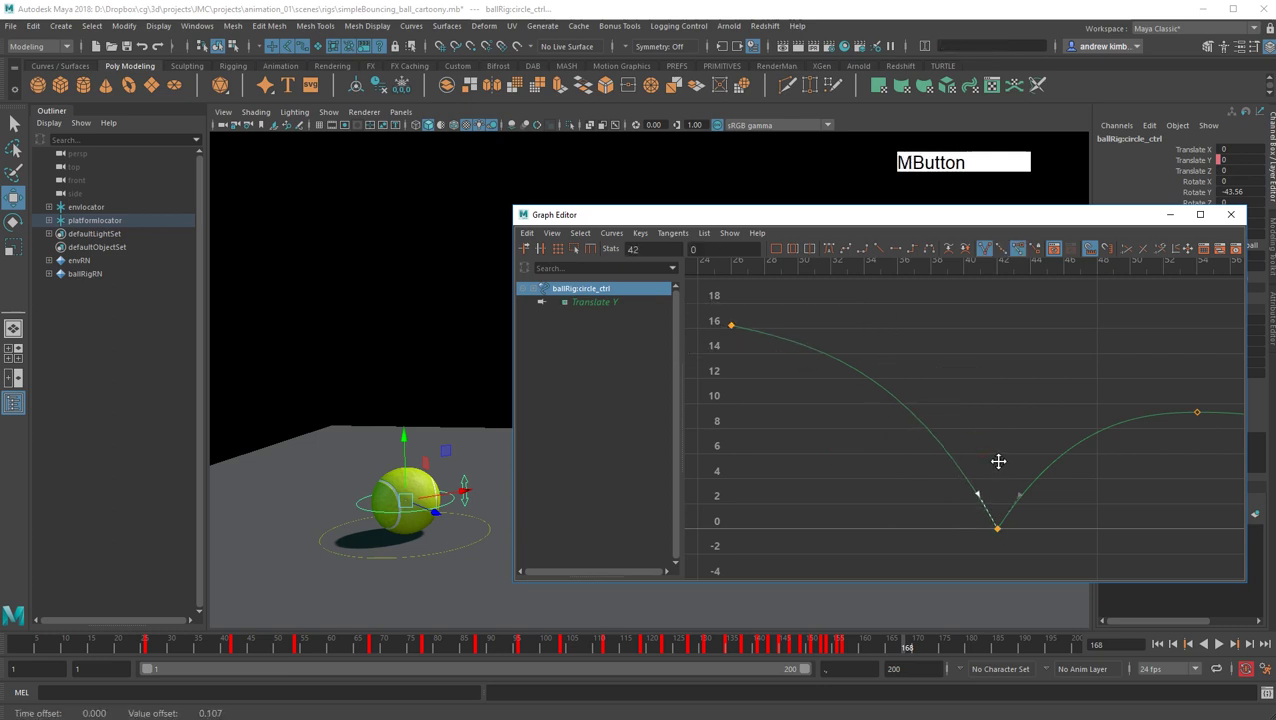
Raise the outgoing tangent of the frame 42 contact to round the rise toward the frame 54 peak.
drag(1162, 356, 1235, 430)
key(f)
drag(883, 403, 725, 536)
drag(738, 461, 755, 501)
mouse_move(756, 505)
middle_down()
mouse_move(777, 493)
mouse_move(740, 496)
middle_up()
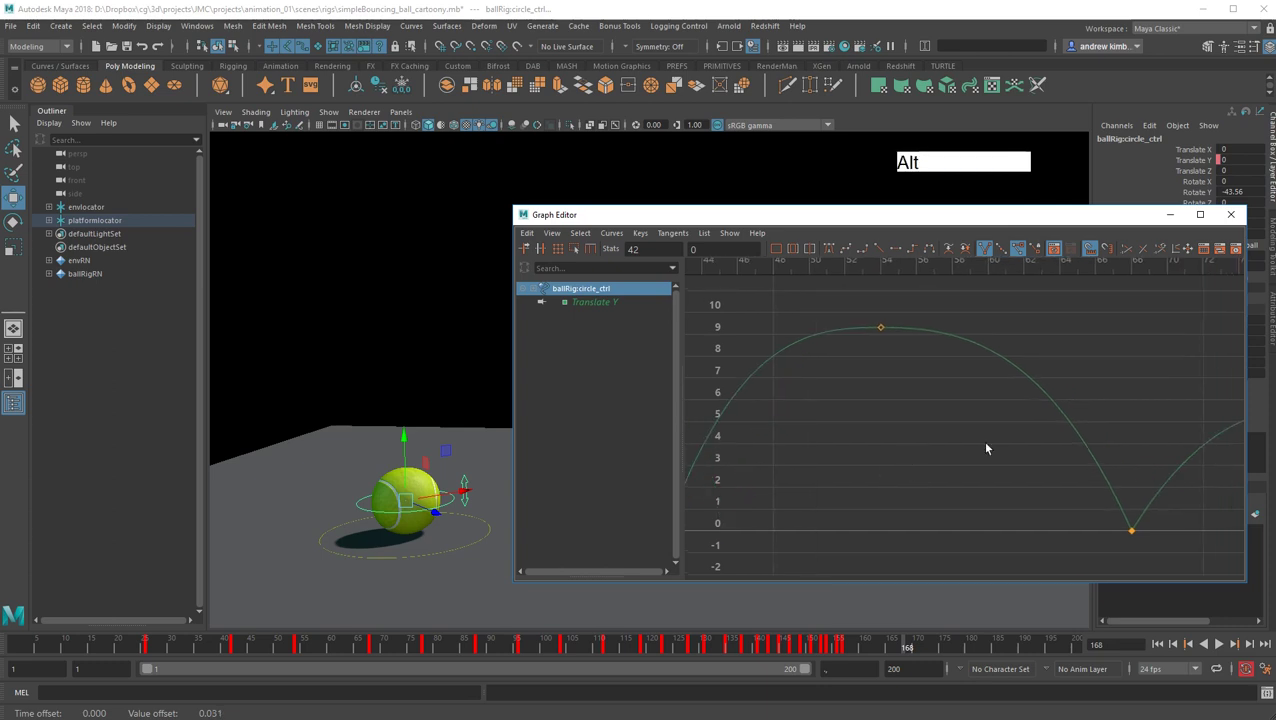
Raise the outgoing tangent of the frame 68 contact to round the rise toward the frame 78 peak.
alt+middle_drag(1110, 478, 902, 483)
drag(1031, 376, 1148, 459)
key(f)
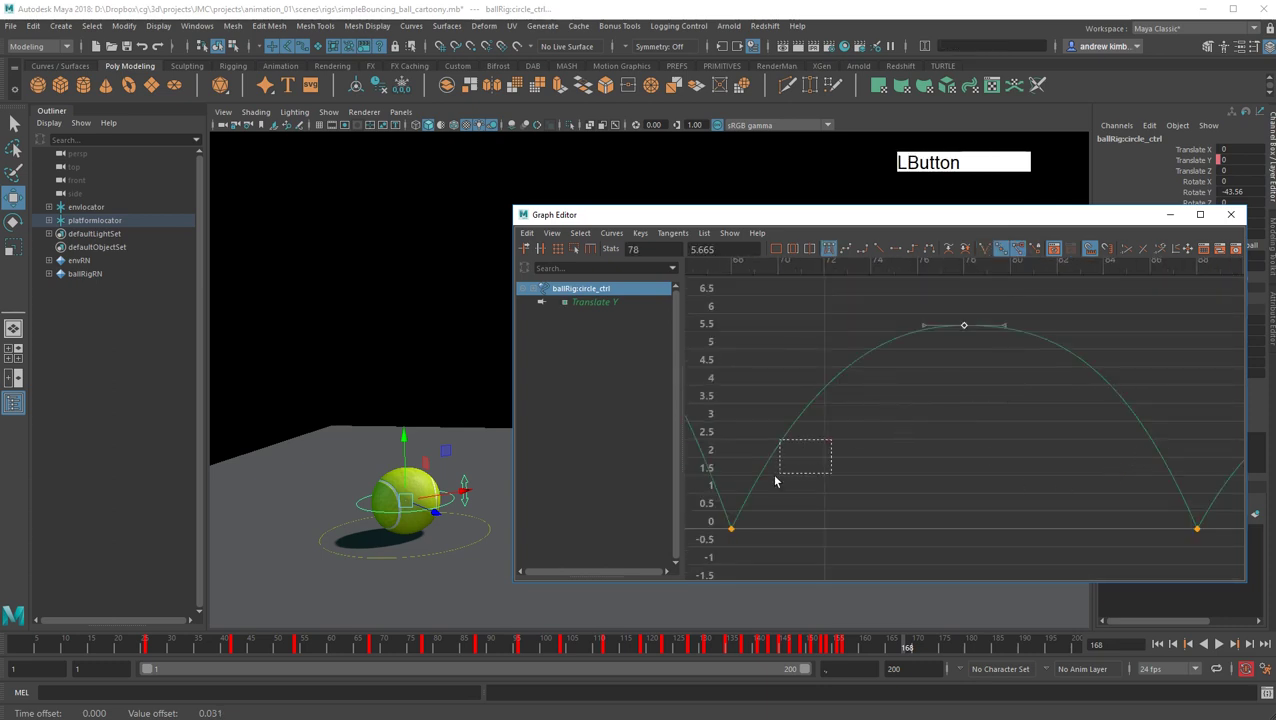
drag(774, 476, 765, 506)
middle_drag(796, 494, 734, 487)
Raise the outgoing tangent of the frame 88 contact to round the rise toward the frame 96 peak.
alt+middle_drag(1129, 391, 893, 392)
drag(931, 356, 1056, 440)
key(f)
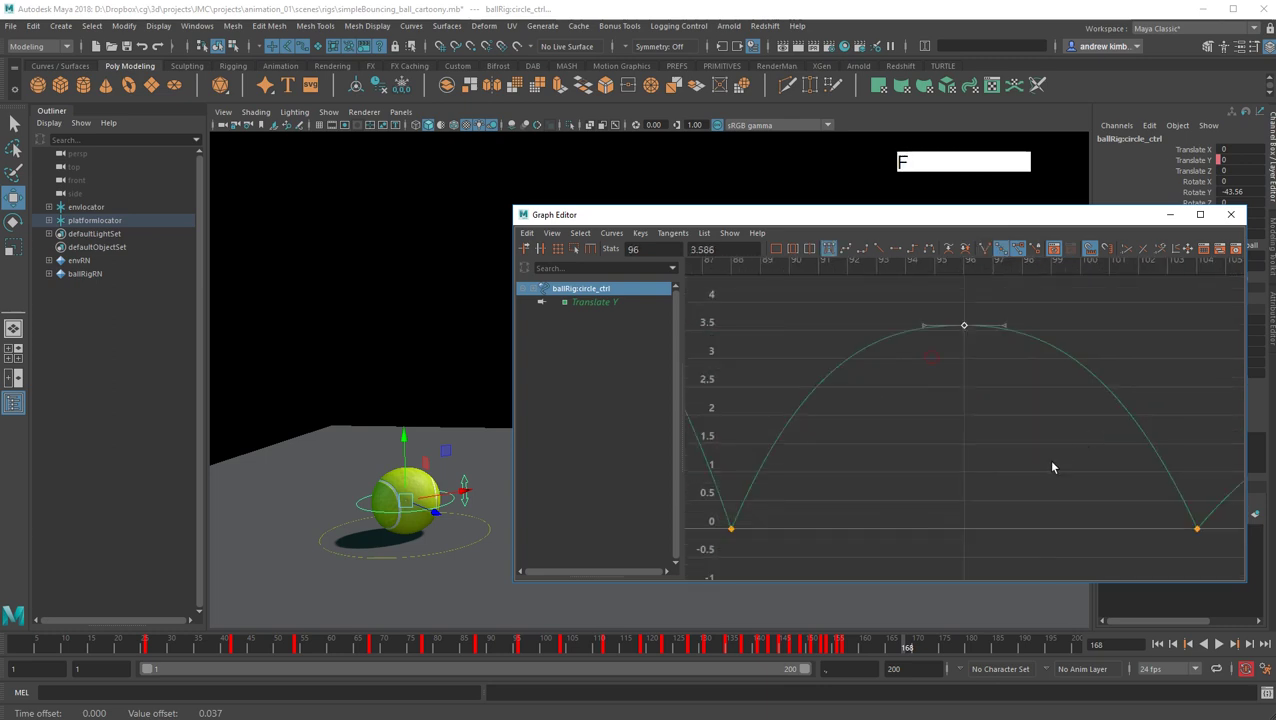
drag(776, 472, 766, 511)
middle_drag(779, 492, 776, 492)
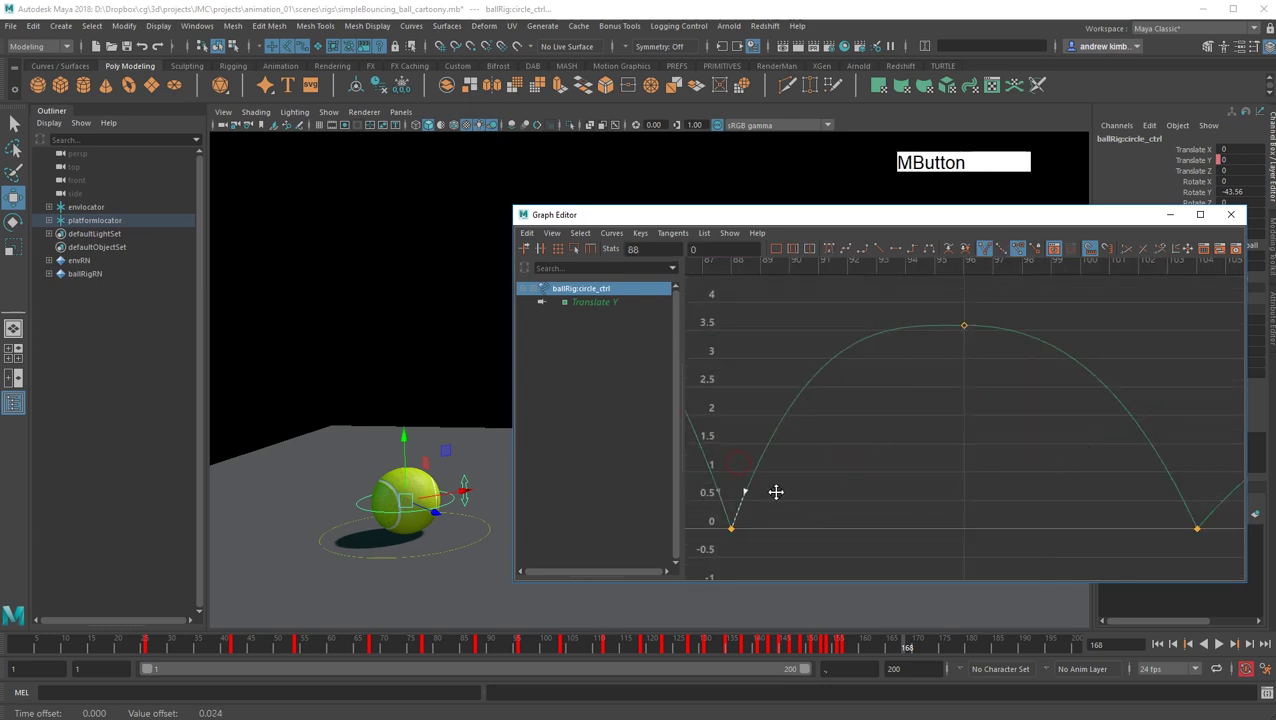
Raise the outgoing tangent of the frame 104 contact to round the rise toward the frame 112 peak.
alt+middle_drag(1109, 488, 862, 461)
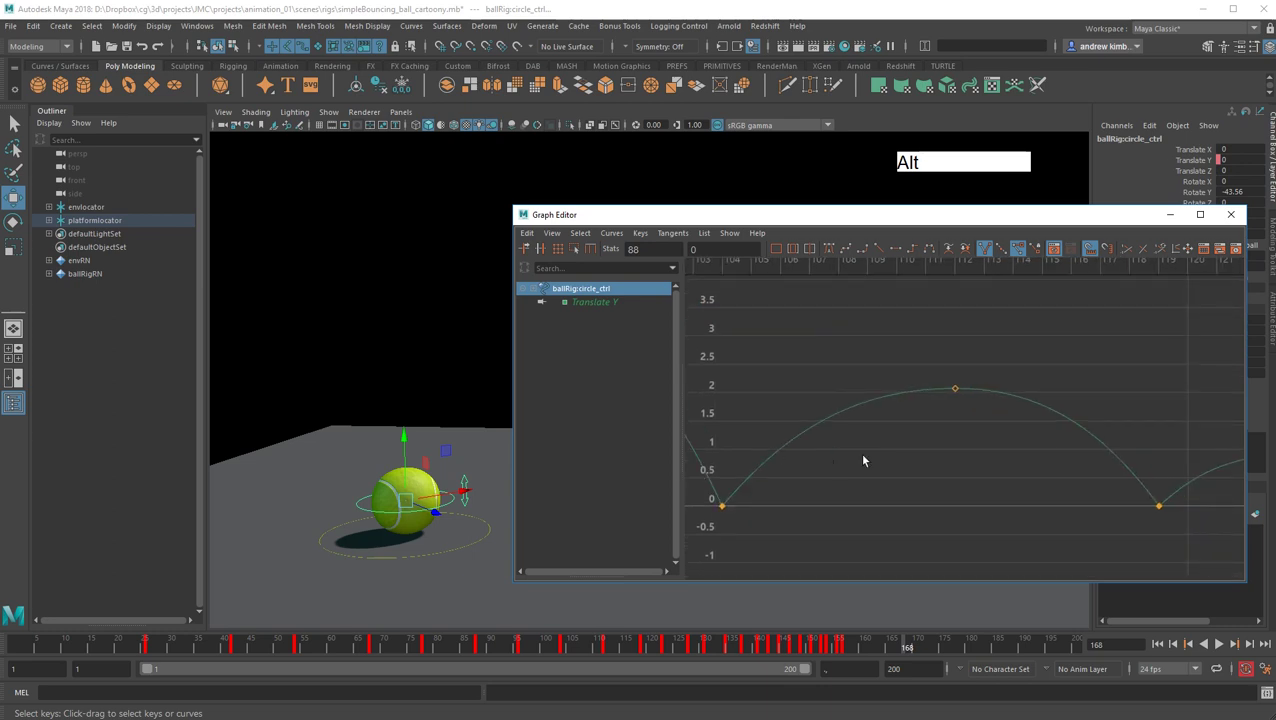
drag(900, 355, 1002, 426)
key(f)
click(943, 444)
drag(806, 465, 758, 487)
drag(740, 463, 768, 506)
middle_drag(784, 488, 779, 486)
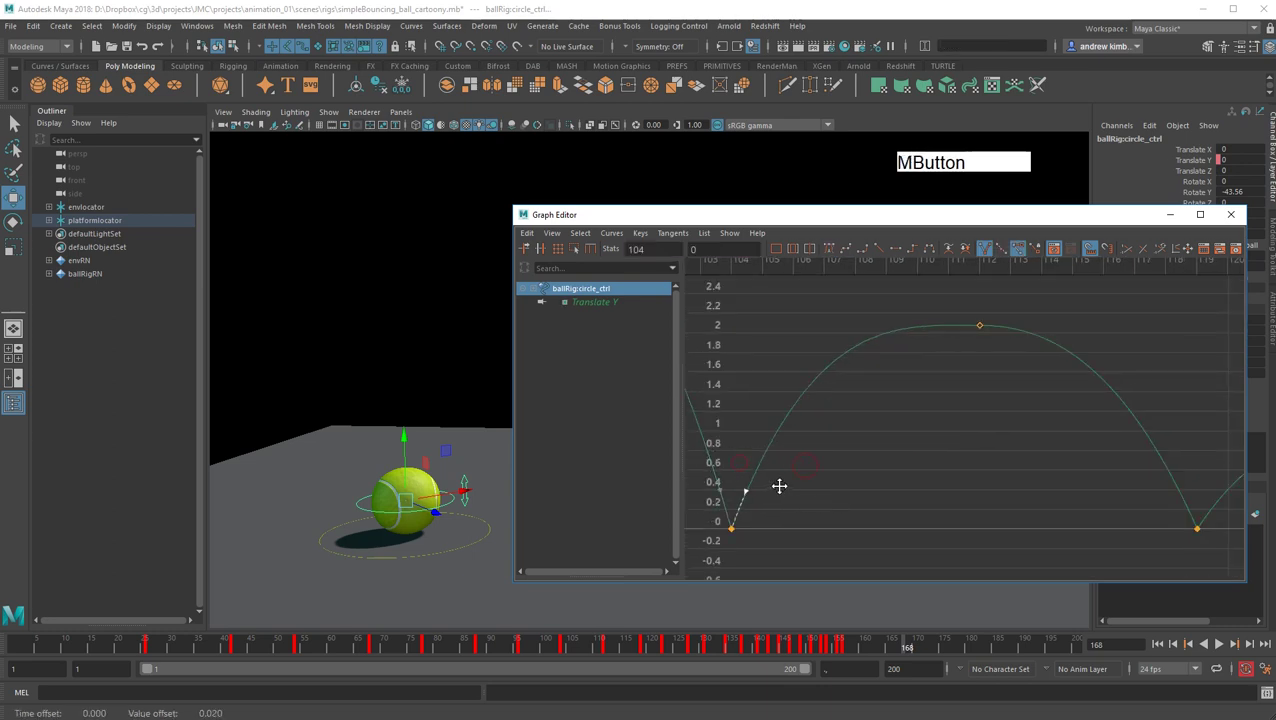
Tilt the frame 112 peak's tangent slightly downward and fine-tune the outgoing tangent of the frame 104 contact.
drag(940, 300, 1021, 337)
middle_drag(999, 357, 978, 327)
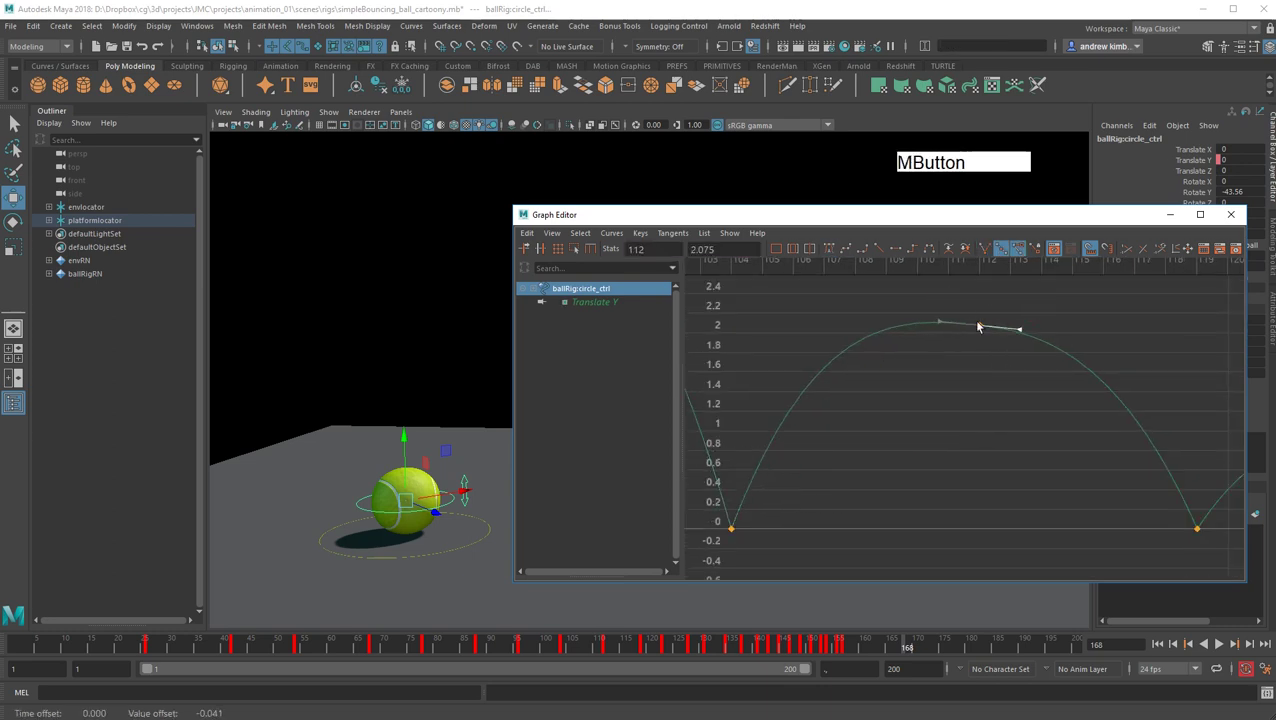
drag(810, 318, 761, 410)
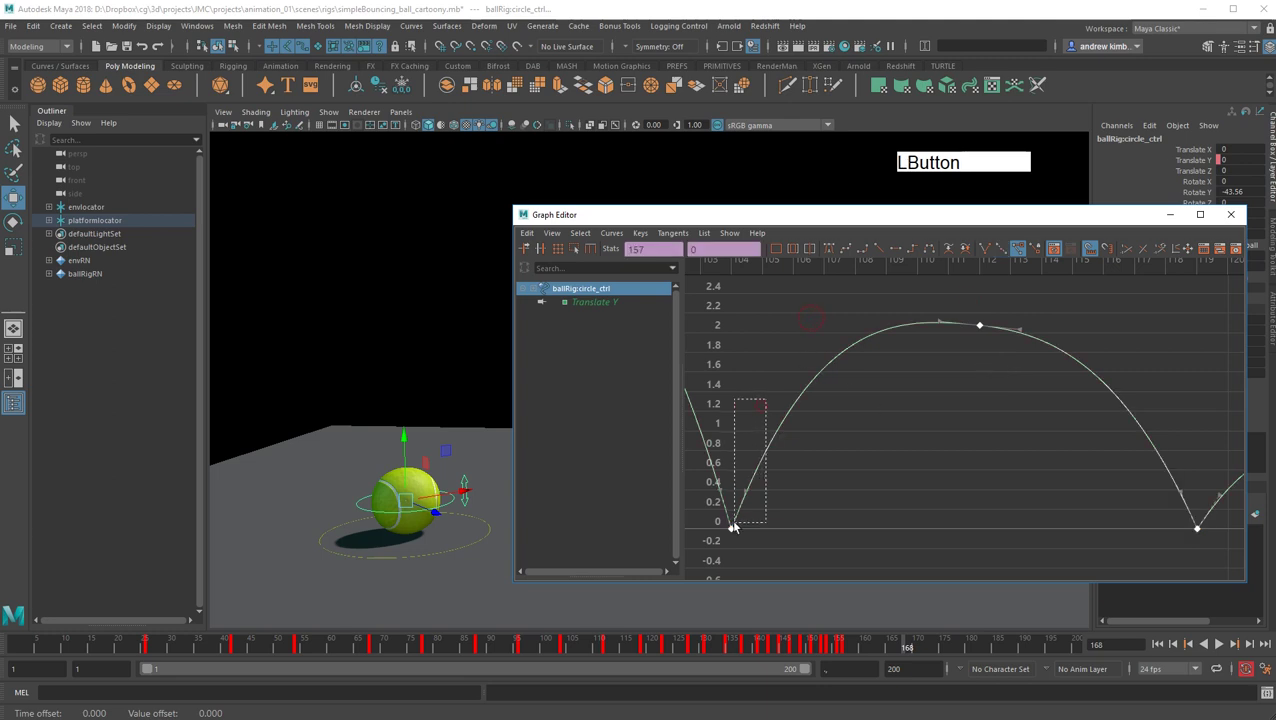
drag(734, 522, 734, 523)
middle_drag(778, 482, 780, 482)
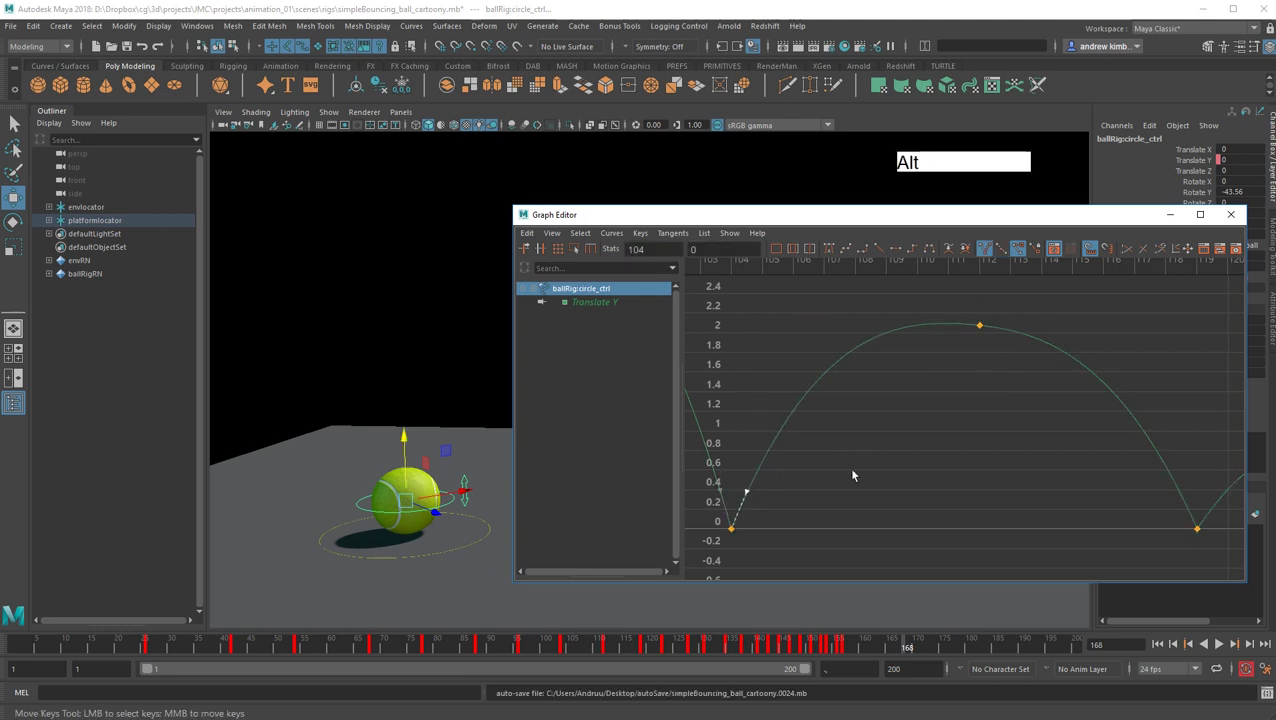
Raise the outgoing tangent of the frame 119 contact to round the rise toward the frame 123 peak.
alt+middle_drag(1042, 468, 828, 421)
drag(1048, 404, 1049, 406)
drag(911, 454, 913, 504)
drag(904, 440, 921, 518)
middle_drag(959, 456, 960, 453)
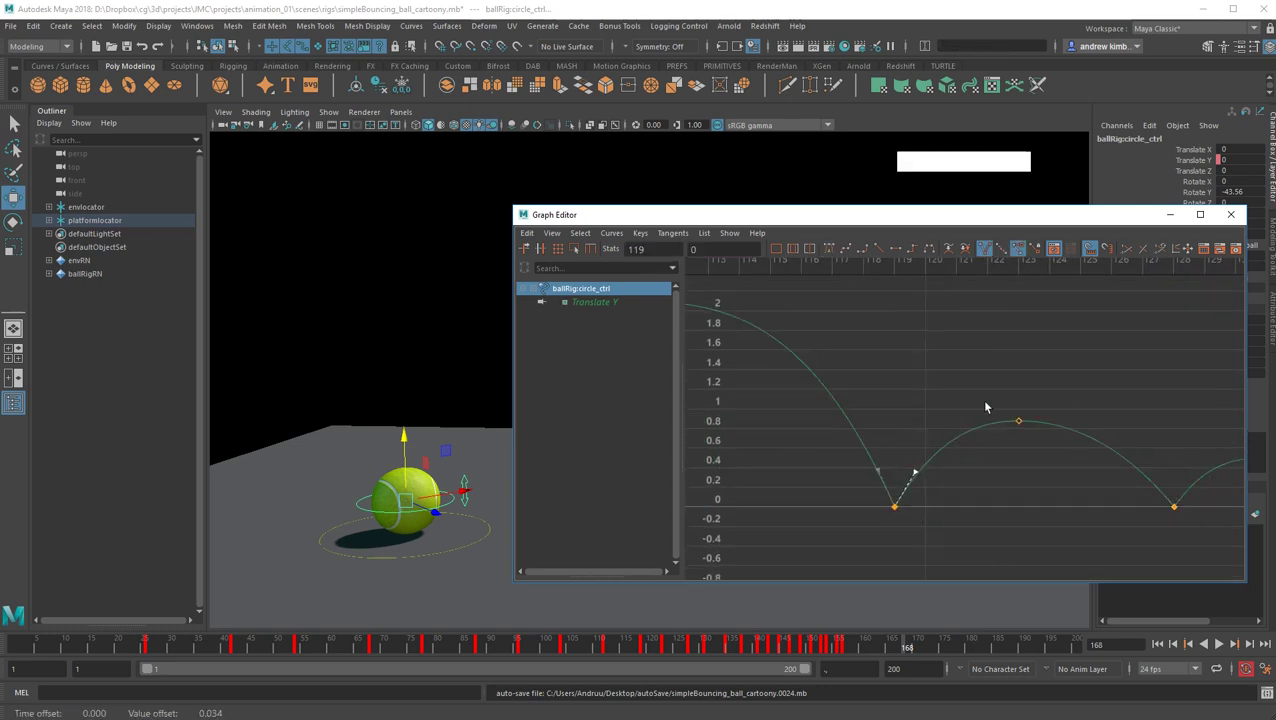
Raise the incoming tangent of the frame 128 contact and fine-tune the outgoing tangent of the frame 119 contact.
drag(988, 402, 1036, 458)
key(f)
drag(1052, 414, 1175, 497)
drag(1151, 492, 1187, 520)
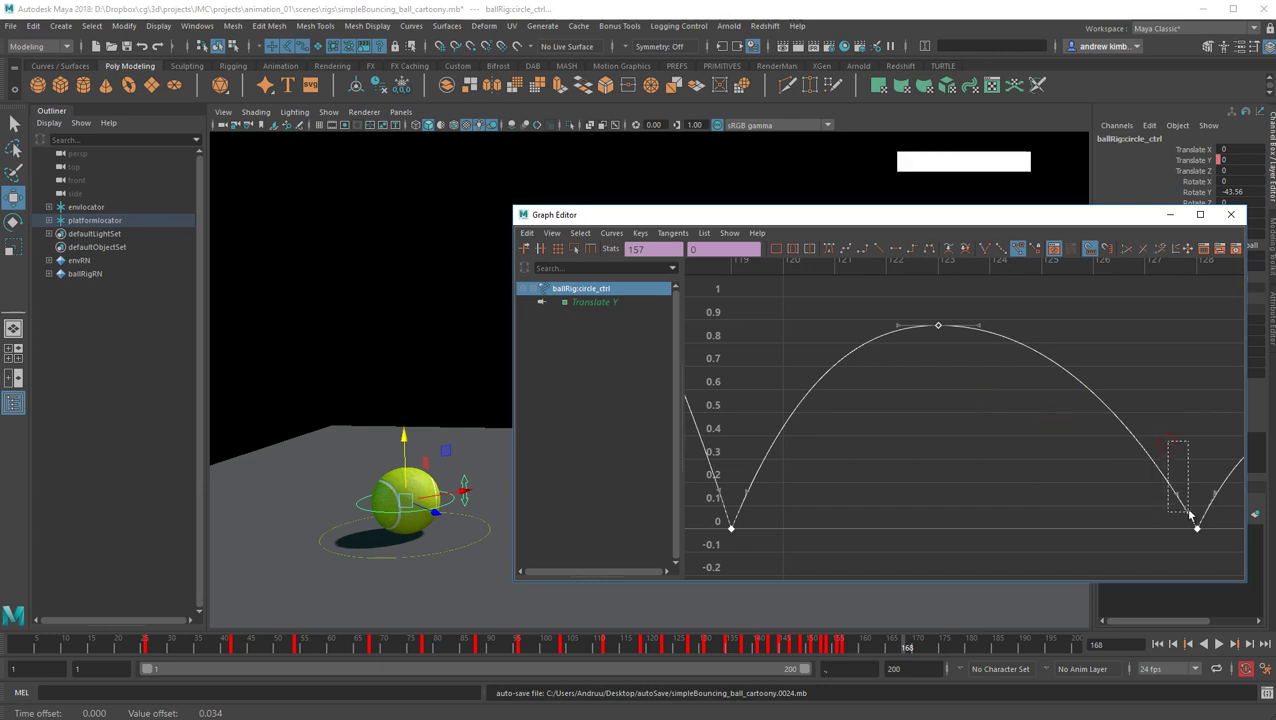
middle_drag(1191, 472, 1192, 470)
drag(897, 441, 728, 532)
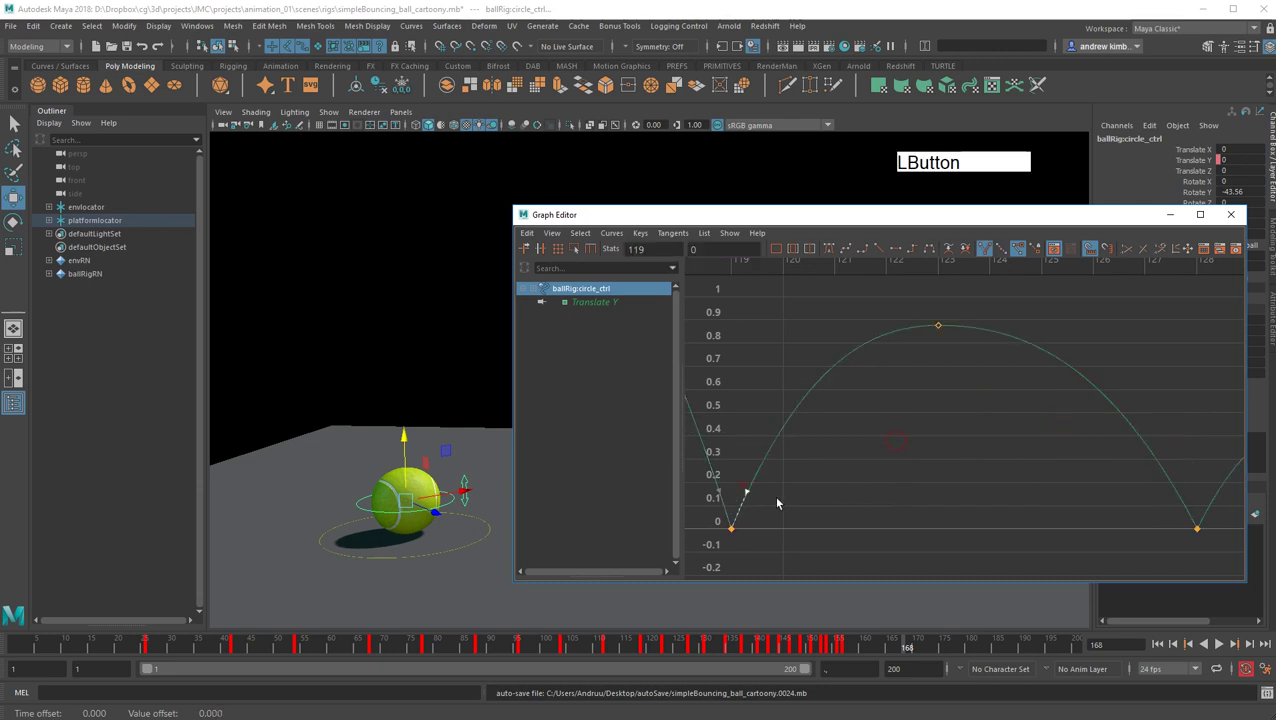
Raise the incoming tangent of the frame 135 contact and tilt the frame 131 peak's tangent slightly upward.
alt+middle_drag(1183, 431, 909, 419)
click(957, 424)
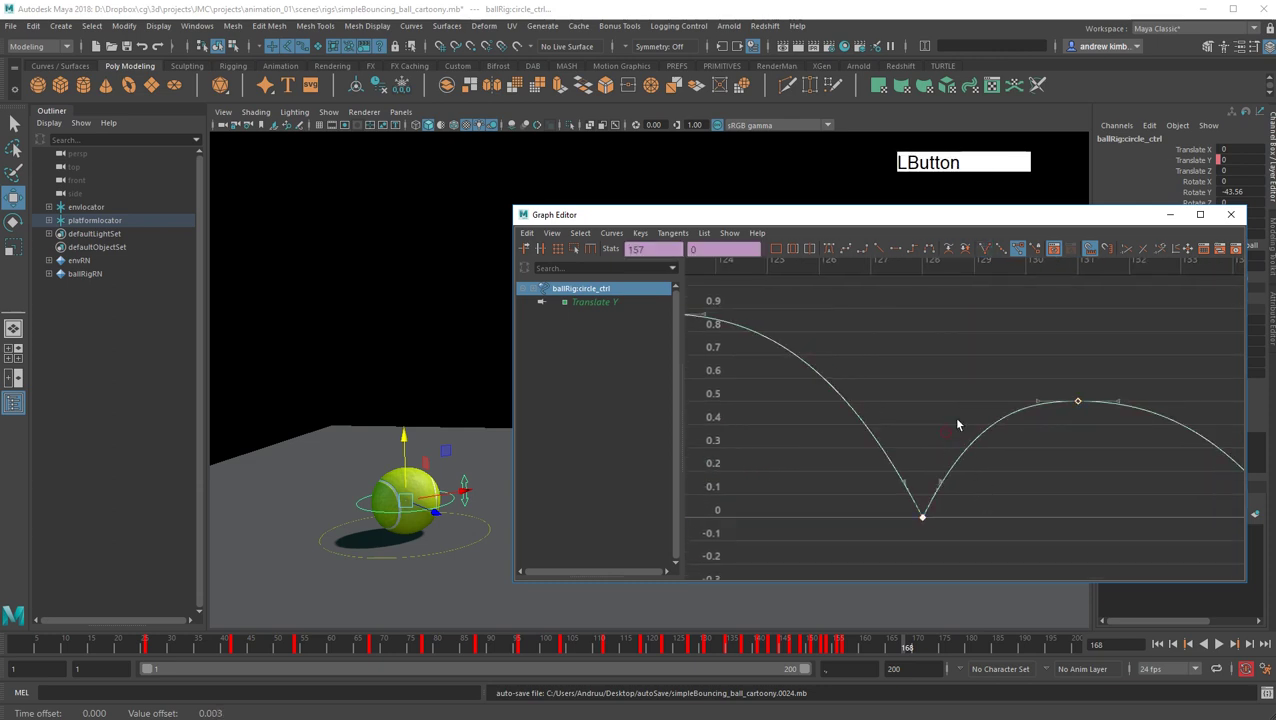
alt+middle_drag(986, 484, 765, 472)
drag(1022, 458, 1058, 490)
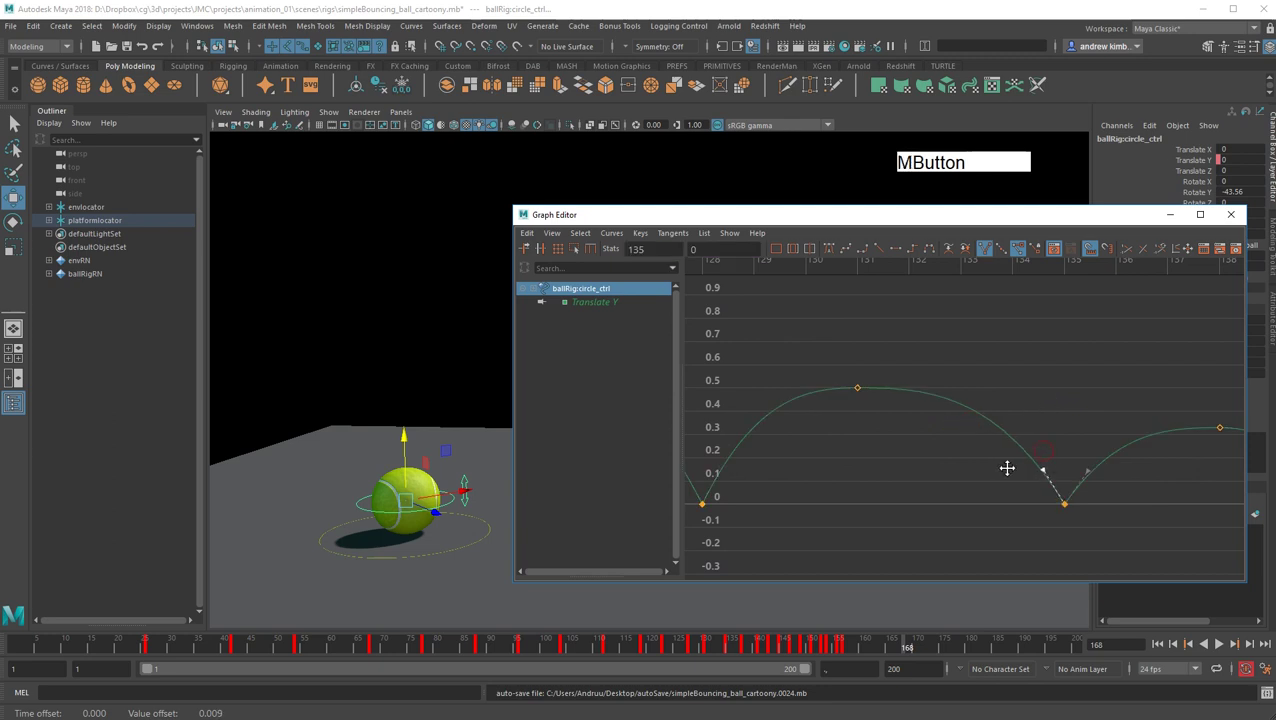
click(858, 388)
alt+middle_drag(897, 404, 1073, 410)
click(1053, 426)
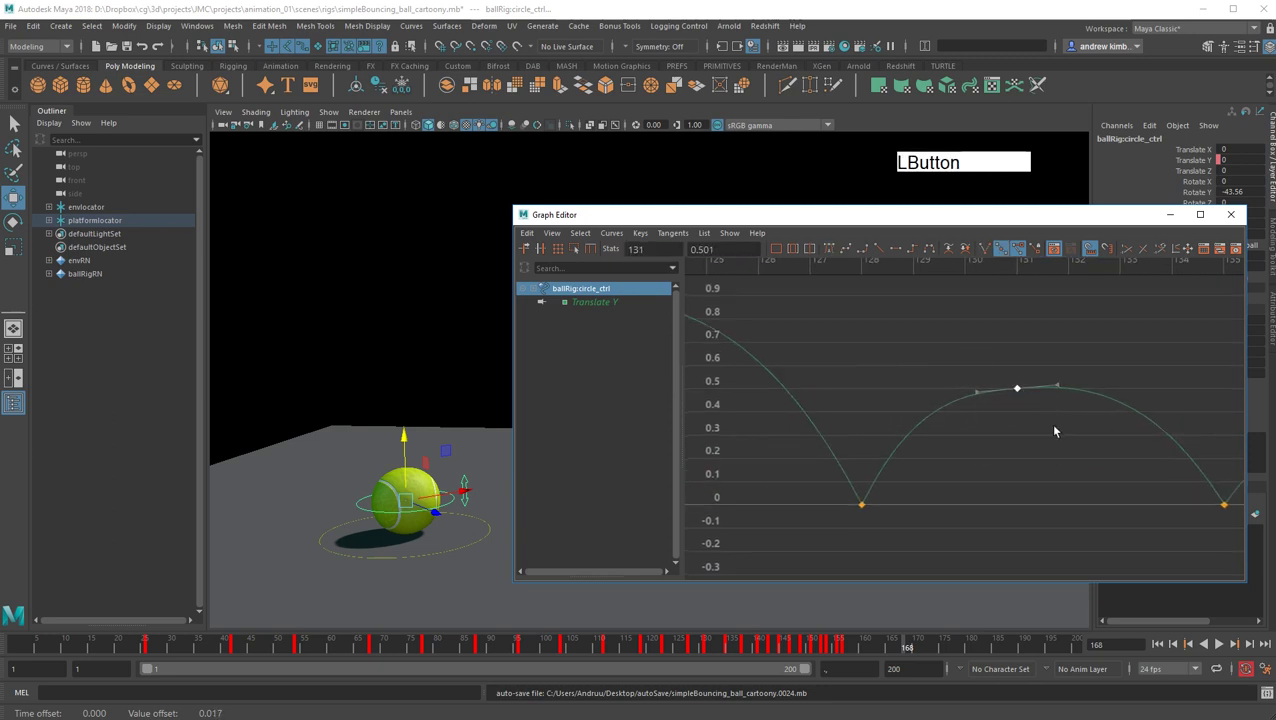
Raise the outgoing tangent of the frame 128 contact and lift the frame 131 peak key to 0.524.
click(896, 439)
drag(870, 457, 927, 470)
middle_drag(929, 468, 928, 465)
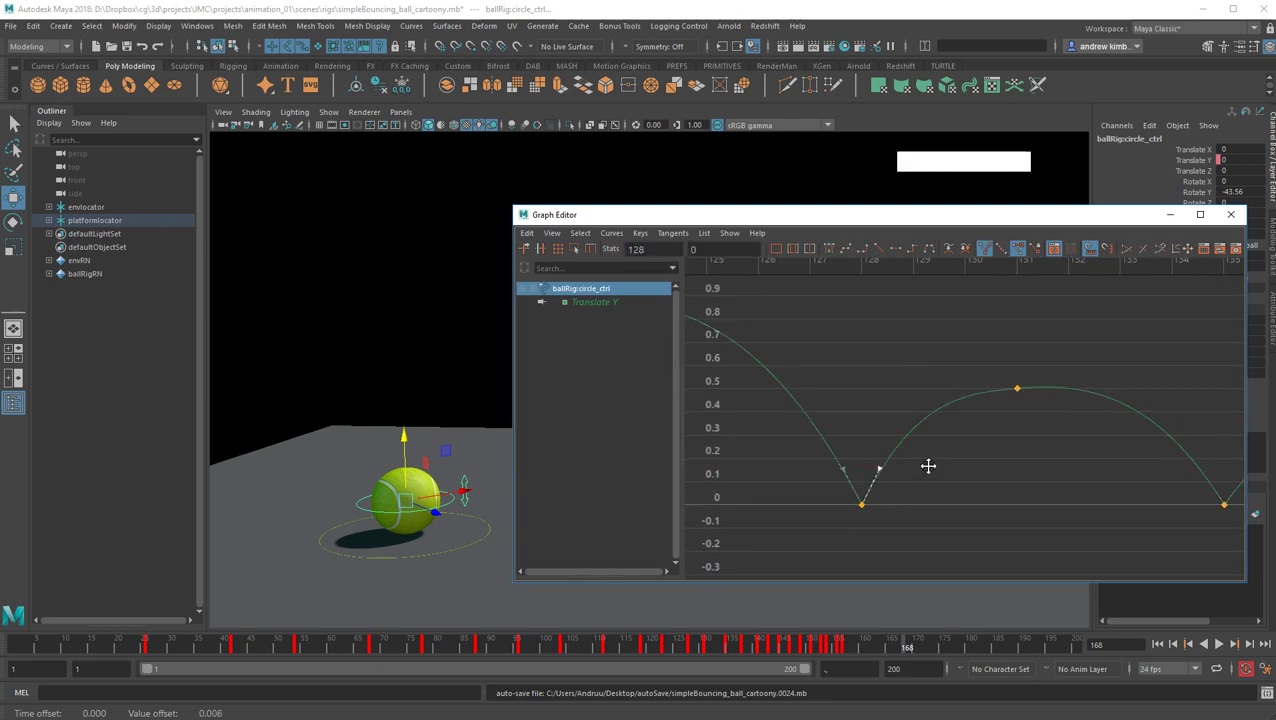
drag(1003, 373, 1072, 422)
middle_drag(1057, 397, 902, 382)
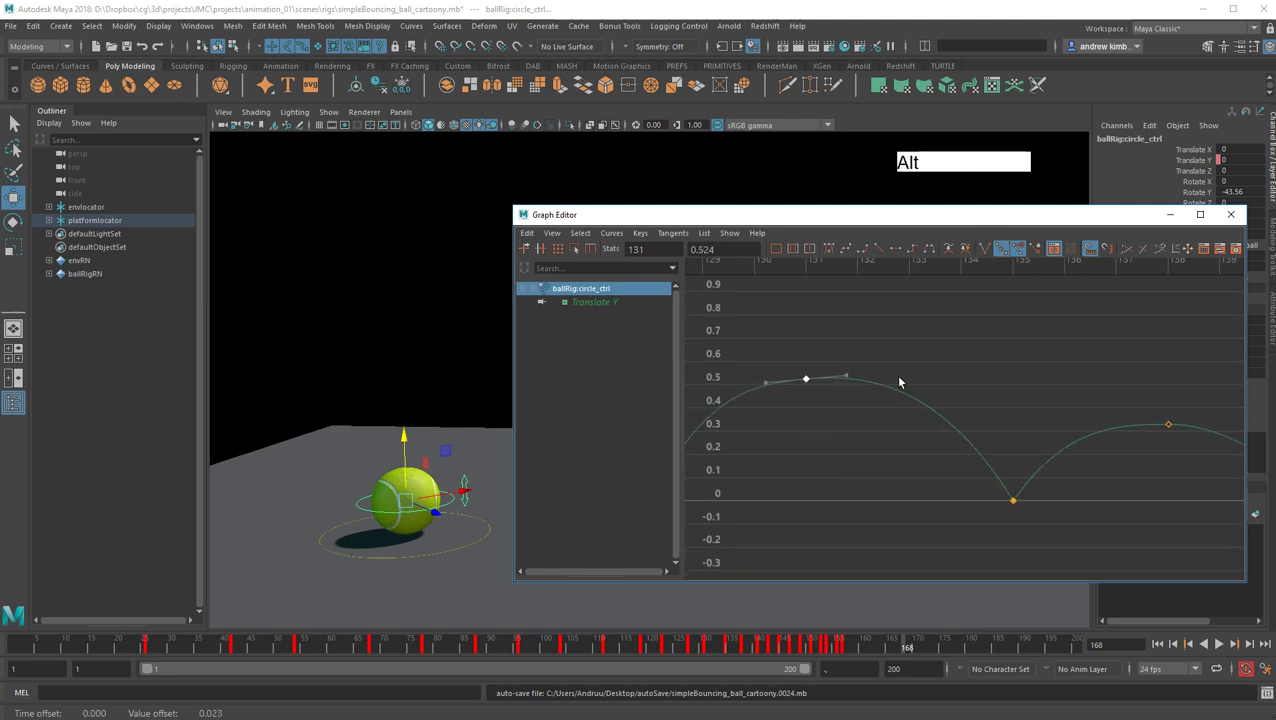
Frame the arc around the frame 138 peak and adjust the incoming tangent of the frame 141 contact.
click(1021, 384)
scroll(1031, 411, down, 3)
scroll(1031, 411, down, 2)
scroll(1028, 413, up, 2)
drag(1040, 401, 1106, 433)
key(f)
click(1197, 524)
drag(1138, 492, 1186, 499)
middle_drag(1190, 484, 1197, 484)
Adjust the outgoing tangent of the frame 135 contact and tilt the frame 138 peak's tangent slightly downward.
drag(884, 424, 720, 521)
drag(733, 478, 765, 505)
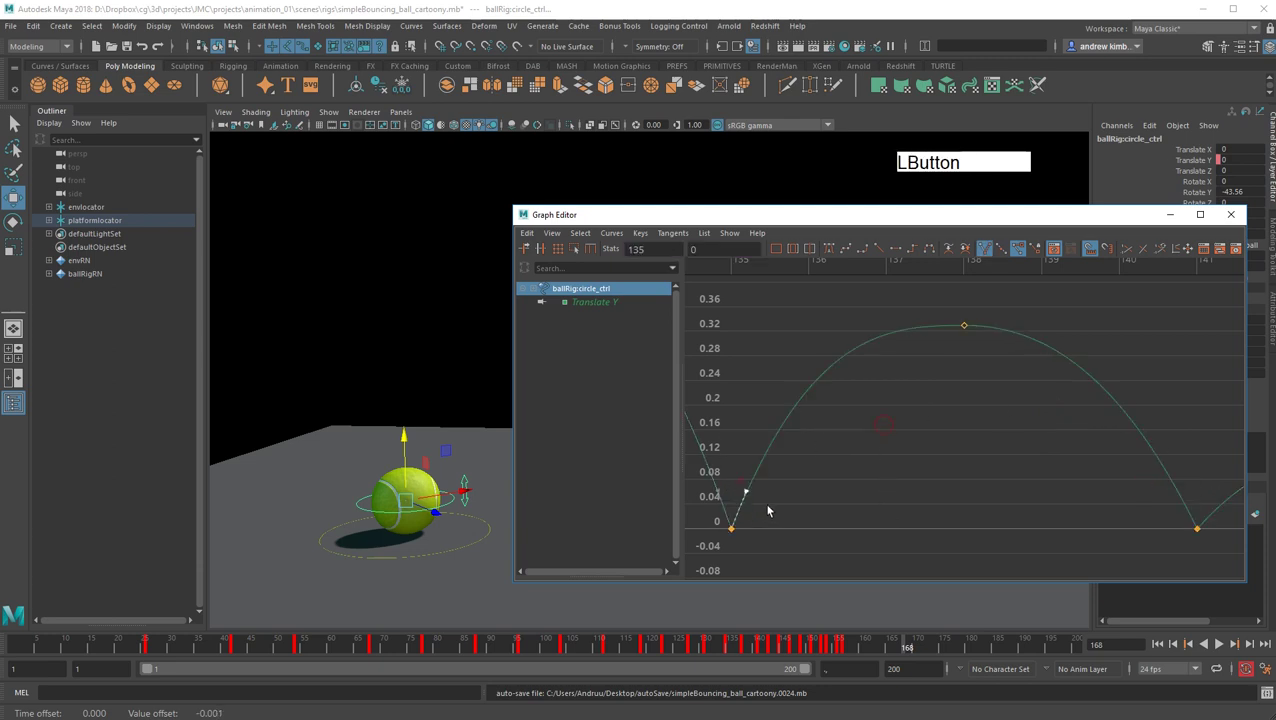
middle_drag(789, 502, 785, 502)
drag(943, 307, 999, 353)
drag(977, 307, 1014, 341)
middle_drag(992, 362, 993, 366)
Raise the outgoing tangent of the frame 141 contact to round the rise toward the frame 143 peak.
alt+middle_drag(994, 422, 697, 416)
drag(906, 433, 964, 539)
drag(1025, 432, 1104, 484)
key(f)
drag(926, 468, 716, 542)
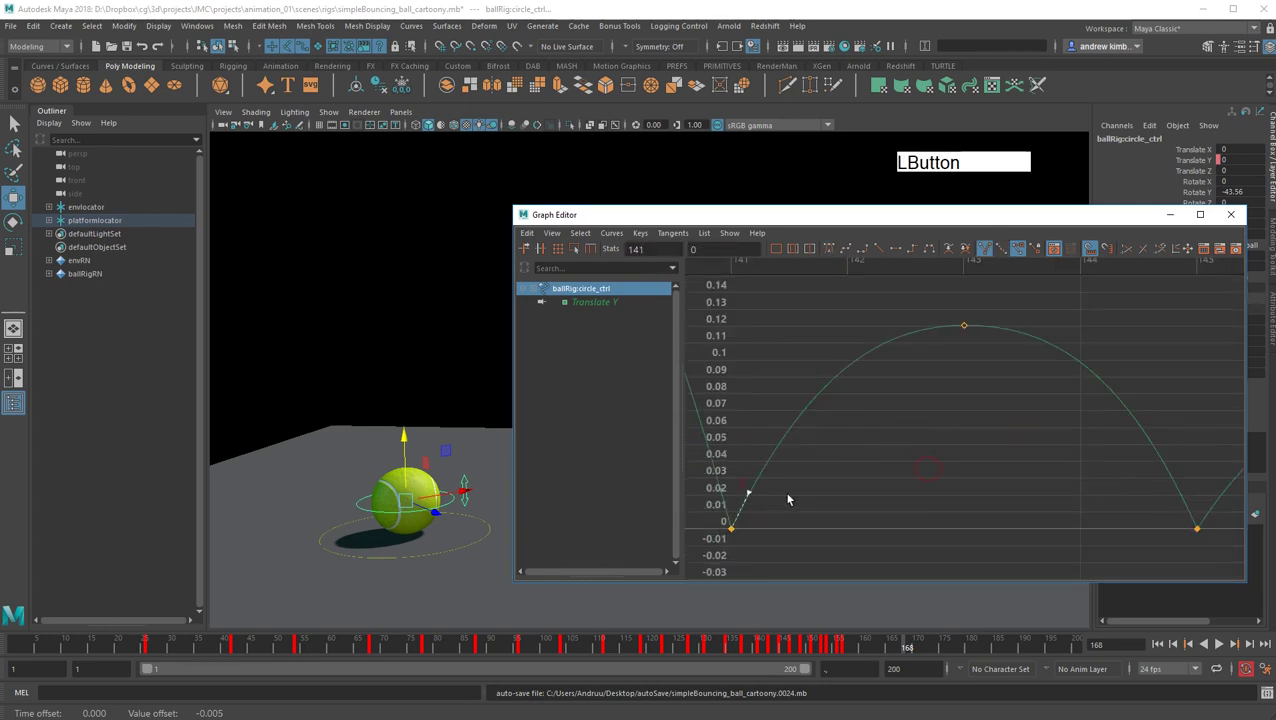
middle_drag(788, 499, 786, 492)
Tilt the frame 143 peak's tangent slightly downward to balance the arc between frames 141 and 145.
drag(1034, 450, 1161, 521)
drag(883, 355, 881, 361)
drag(1029, 309, 989, 358)
middle_drag(990, 364, 1000, 374)
Raise the outgoing tangent of the frame 145 contact to round the rise toward the frame 147 peak.
alt+middle_drag(982, 401, 663, 404)
drag(1045, 371, 1121, 423)
key(f)
drag(894, 467, 697, 539)
drag(737, 477, 761, 500)
middle_drag(798, 494, 797, 490)
Raise the incoming tangent of the frame 149 contact and tilt the frame 147 peak's tangent slightly downward.
drag(933, 450, 1173, 554)
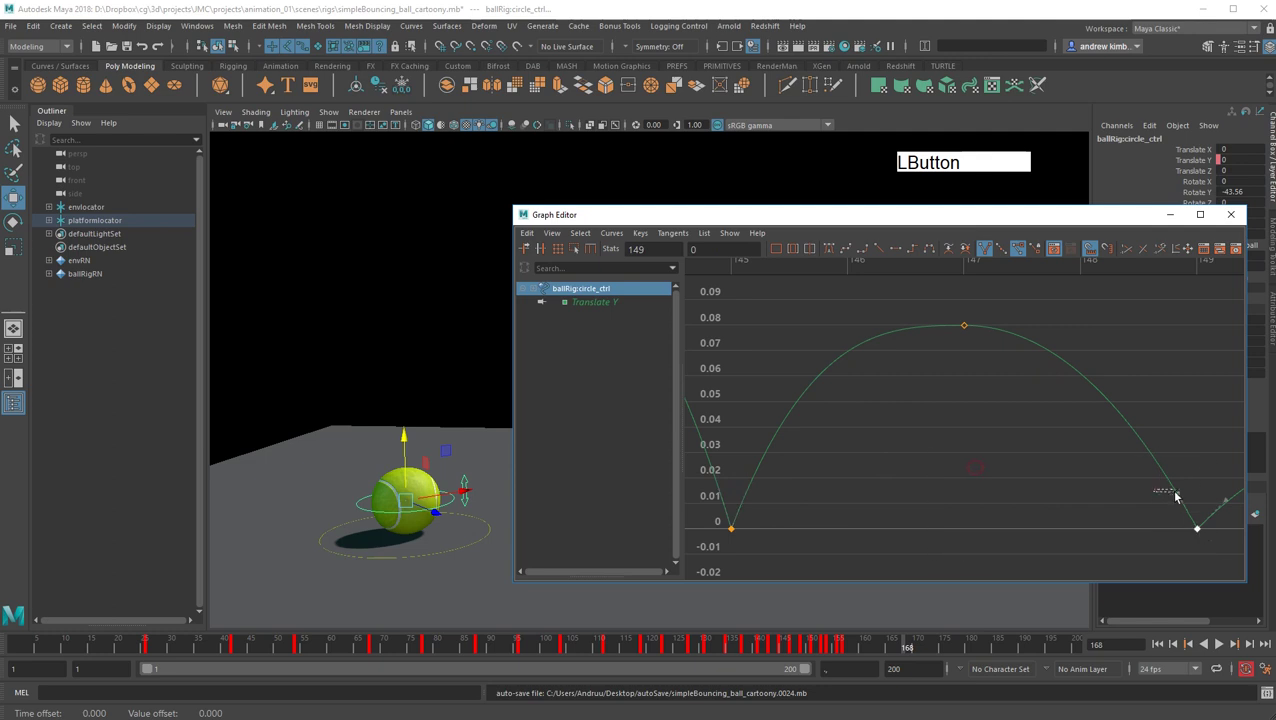
drag(1176, 497, 1187, 496)
middle_drag(1188, 493, 1194, 490)
drag(948, 308, 1016, 338)
middle_drag(997, 373, 998, 382)
Frame the arc around the frame 151 peak and steepen the outgoing tangent of the frame 149 contact.
alt+middle_drag(1071, 400, 903, 382)
alt+middle_drag(1140, 404, 898, 388)
drag(923, 373, 1040, 456)
key(f)
scroll(1000, 462, down, 3)
drag(896, 449, 803, 506)
drag(821, 439, 833, 458)
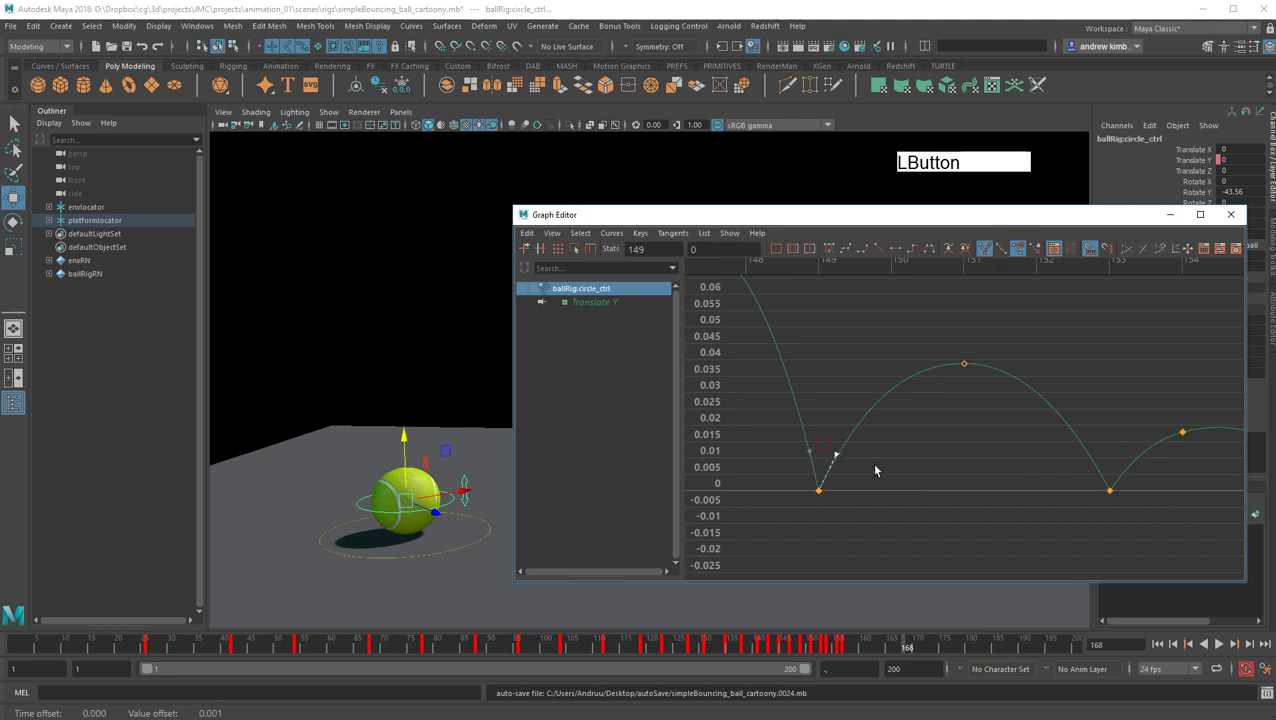
Raise the incoming tangent of the frame 153 contact and tilt the frame 151 peak's tangent slightly downward.
drag(983, 435, 1128, 493)
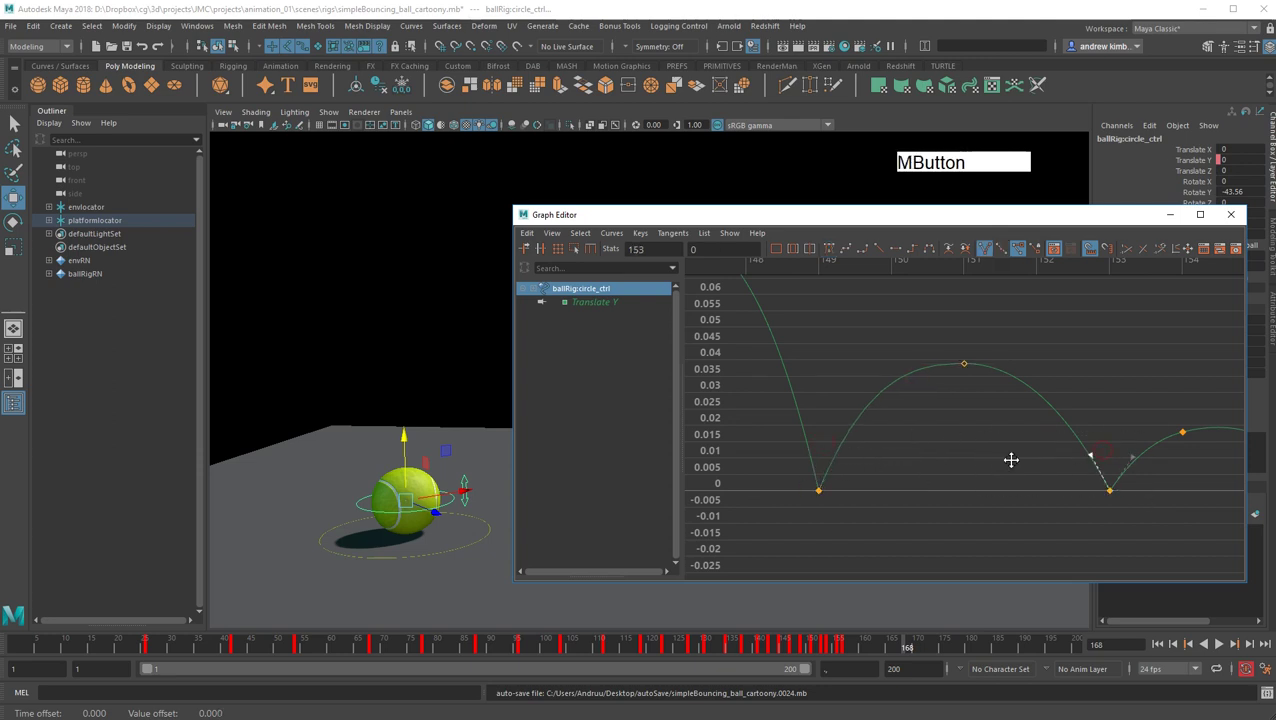
middle_drag(1012, 460, 1012, 456)
drag(991, 350, 1013, 373)
middle_drag(1000, 404, 859, 427)
click(1085, 468)
Examine the whole Translate Y curve from the first drop to the last small bounces.
scroll(1005, 476, down, 12)
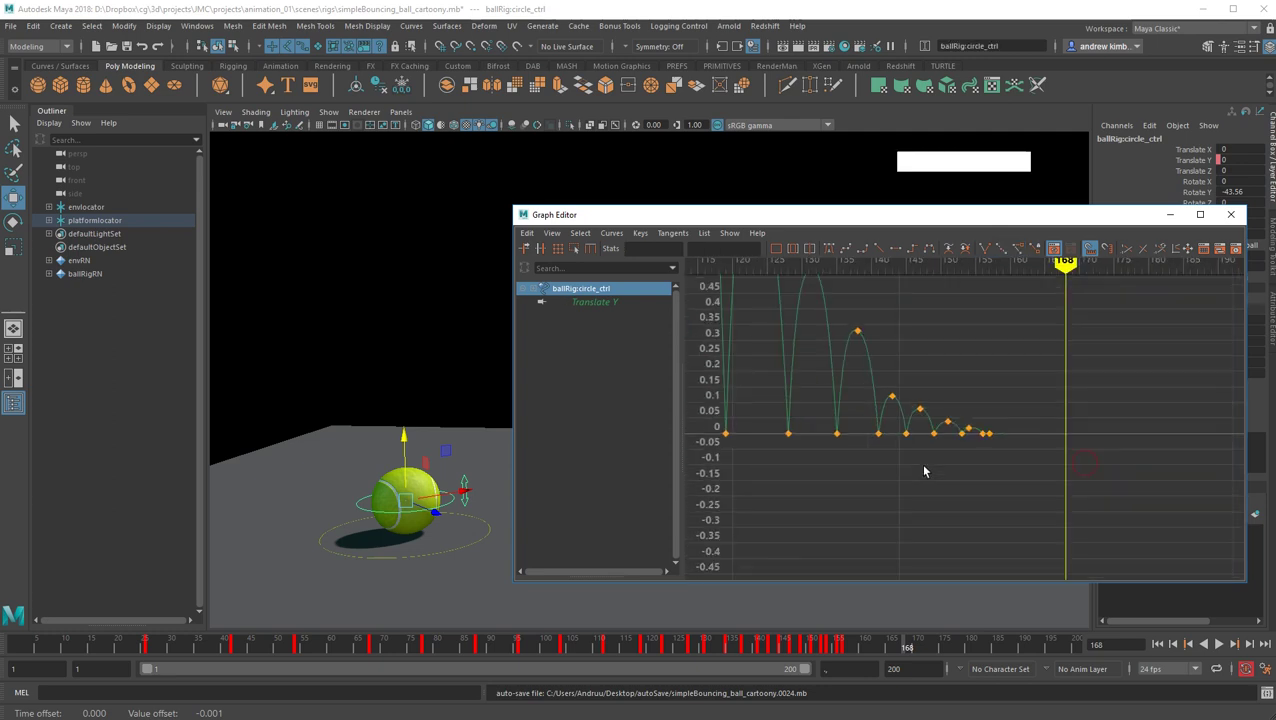
alt+middle_drag(924, 481, 1010, 570)
alt+scroll(1049, 489, down, 4)
scroll(1049, 489, down, 3)
alt+middle_drag(1049, 489, 1044, 498)
key(f)
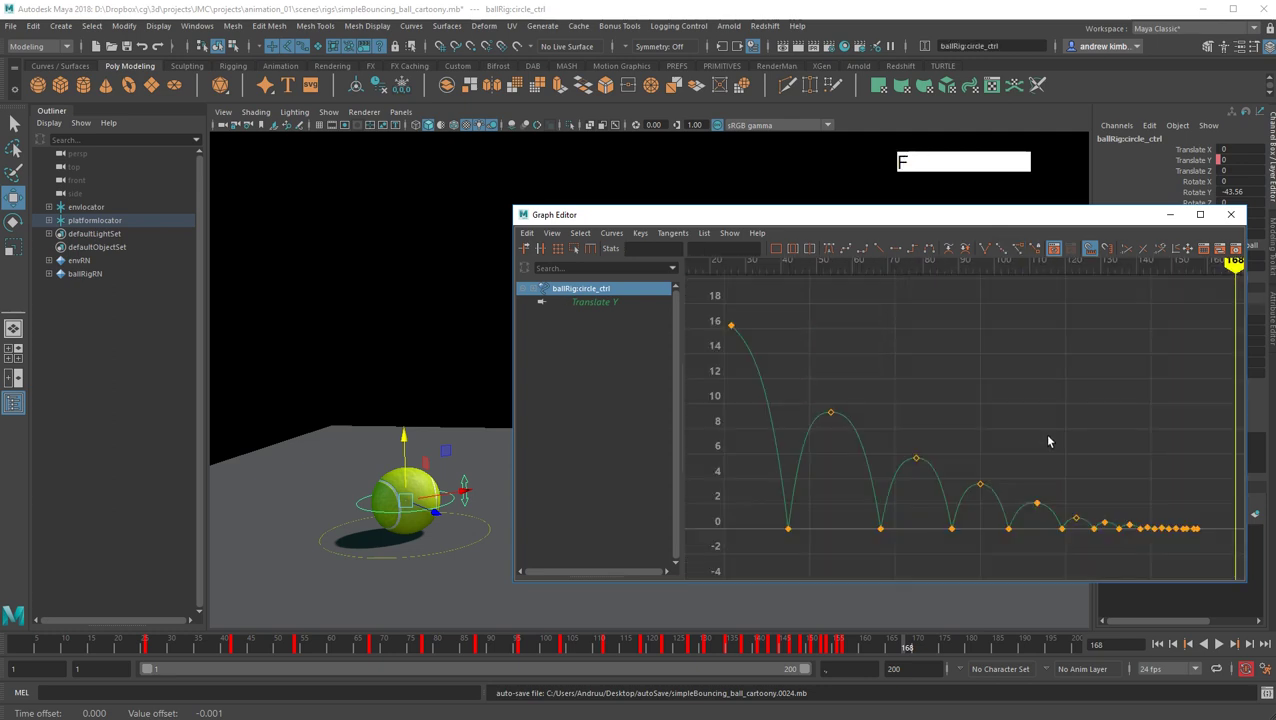
scroll(1046, 430, down, 3)
key(f)
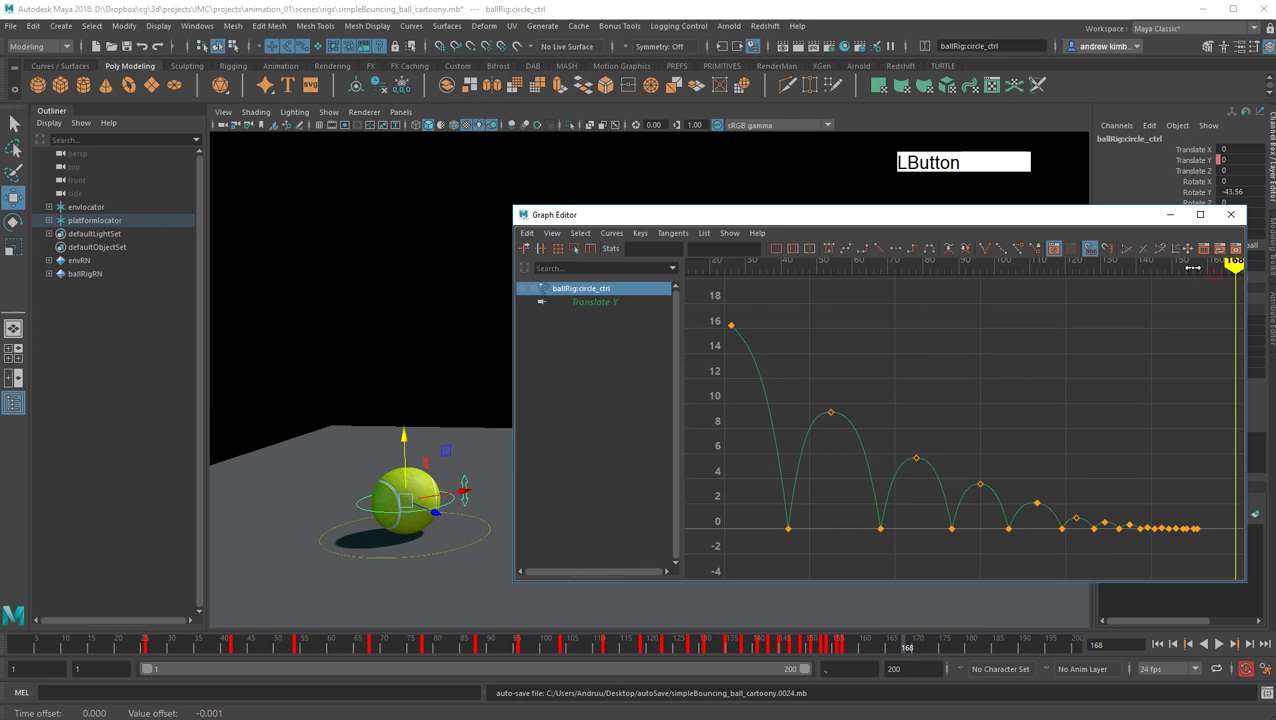
Play the refined bounce from frame 25, stop the playback and deselect the ball control.
drag(1193, 268, 727, 265)
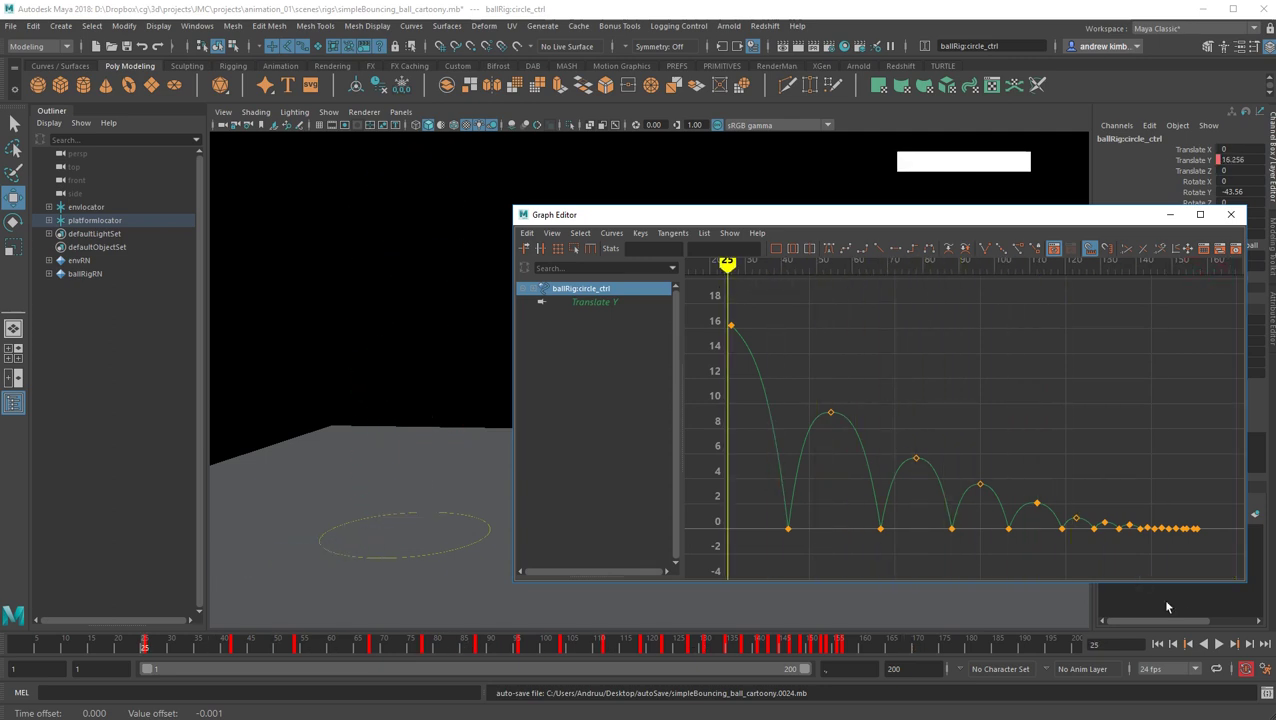
click(1217, 646)
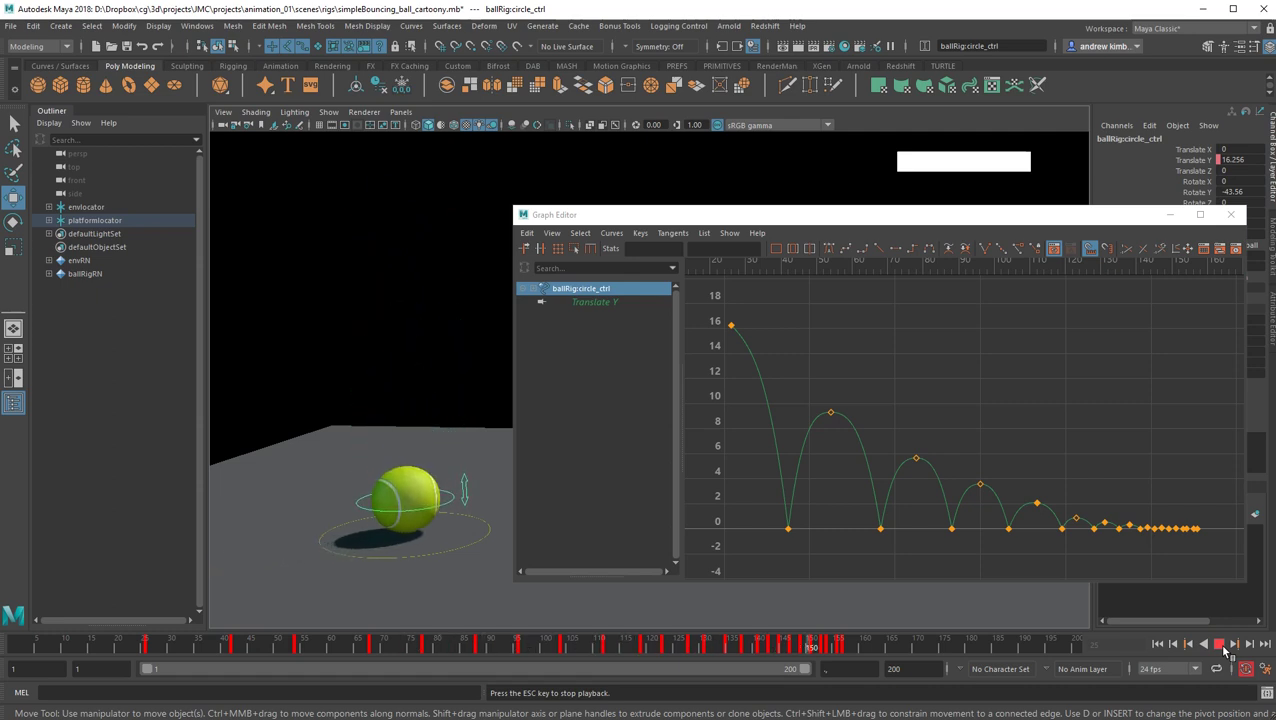
click(1219, 645)
click(370, 240)
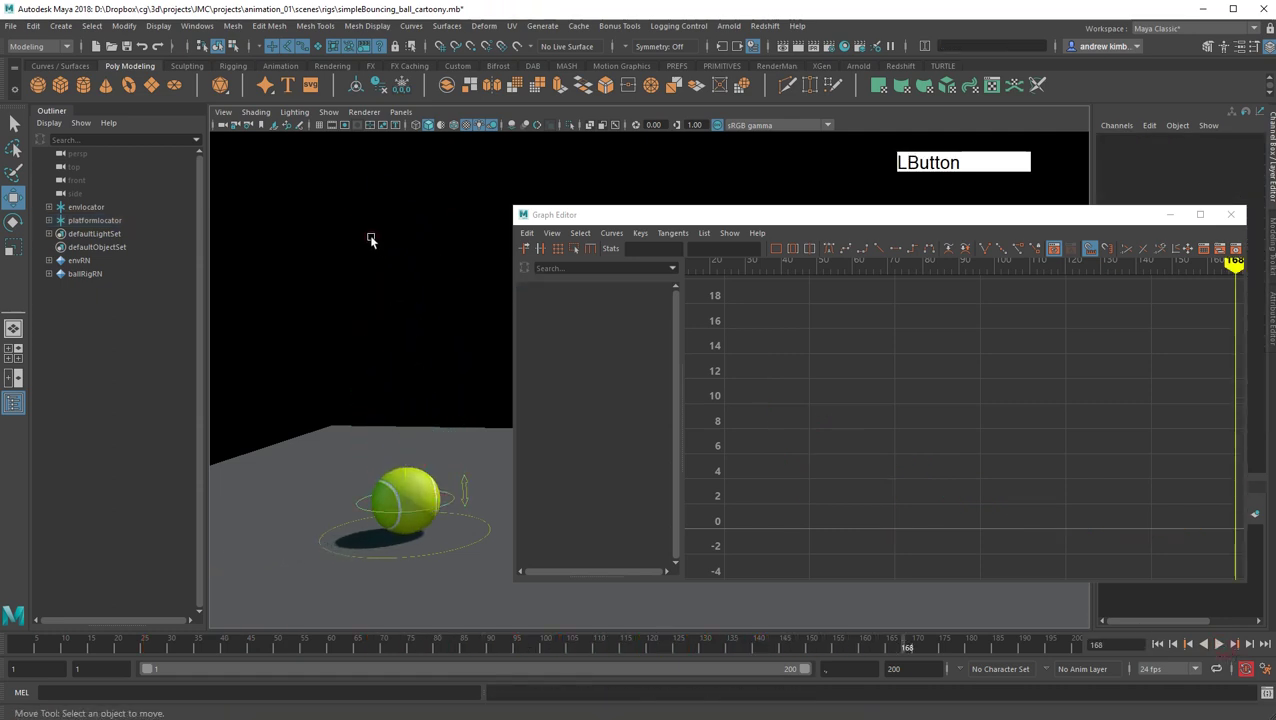